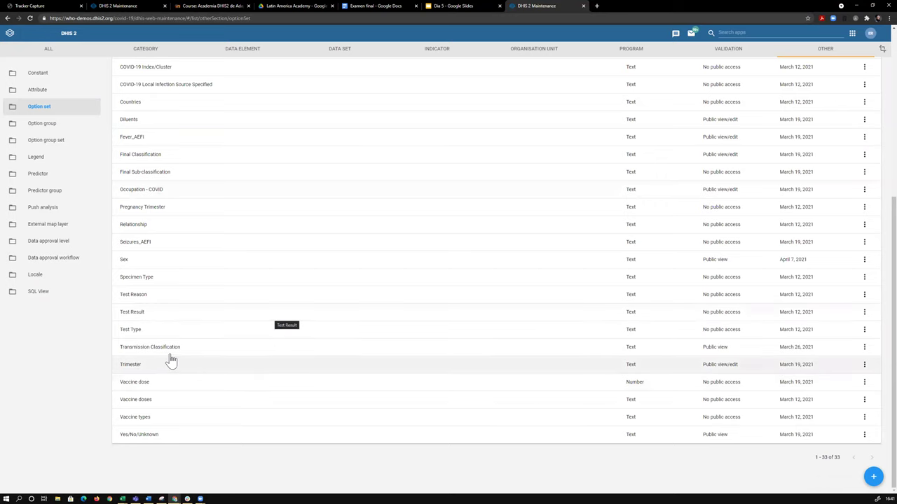
Open the COVID-19 - Infection Source option set and view its options and codes at a larger page zoom
scroll(174, 258, up, 5)
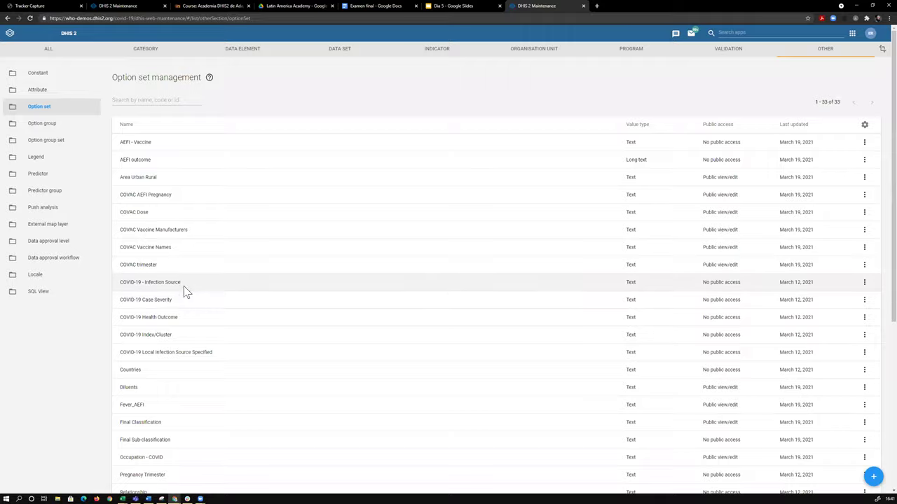
click(184, 286)
click(638, 110)
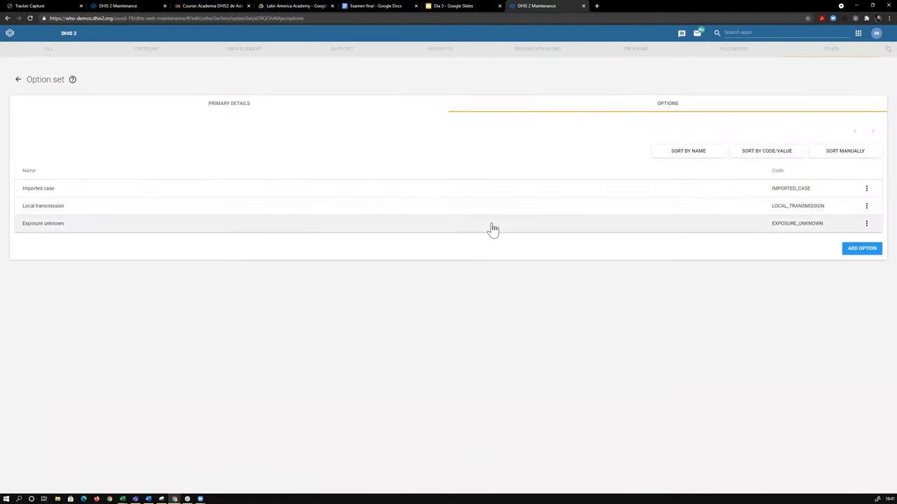
key(ctrl+plus)
key(ctrl+plus)
key(ctrl+minus)
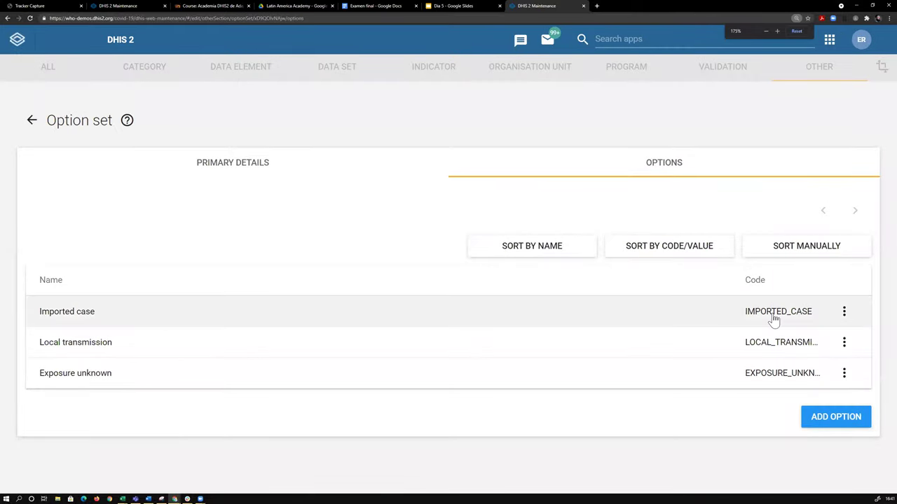
key(ctrl+minus)
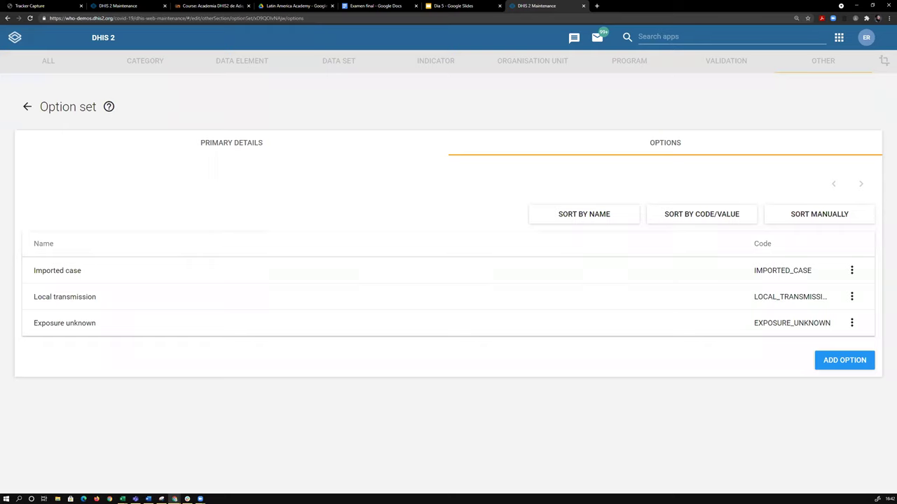
Switch to Tracker Capture and select the CHW Mahosot organisation unit under 01 Vientiane Capital, 0001 CH Mahosot
click(671, 37)
click(615, 143)
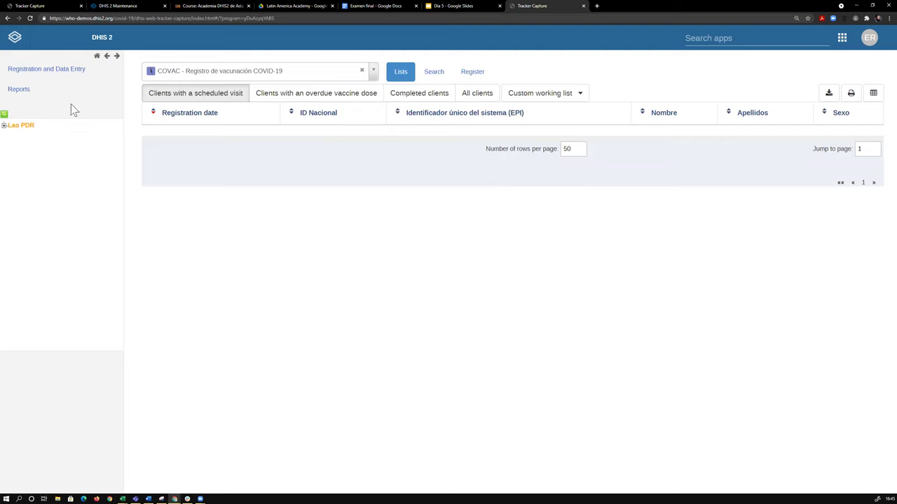
click(5, 127)
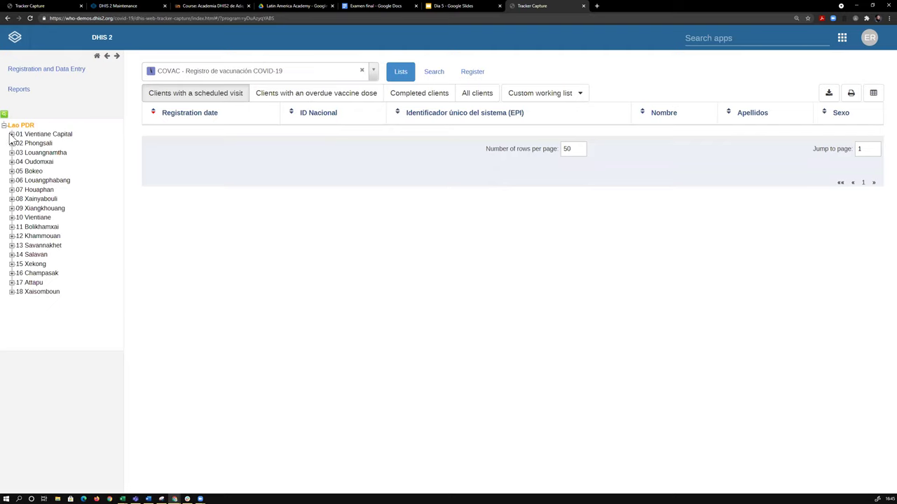
click(474, 74)
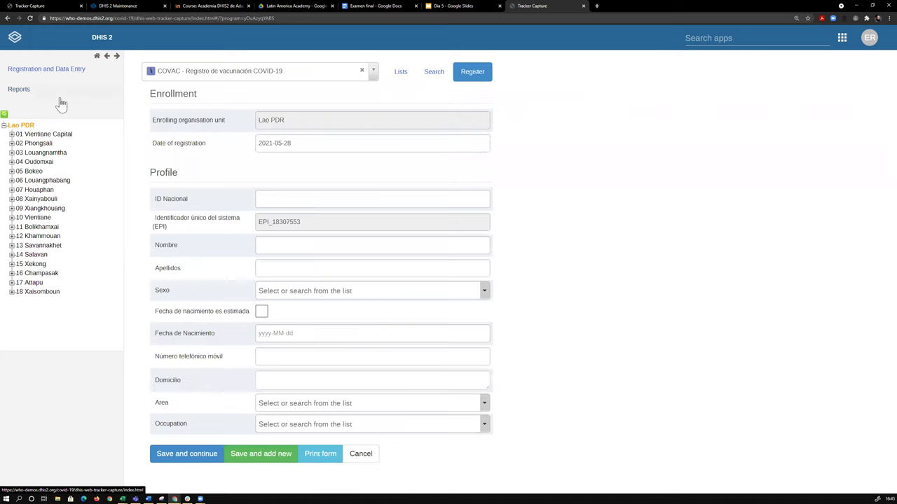
click(11, 134)
click(19, 143)
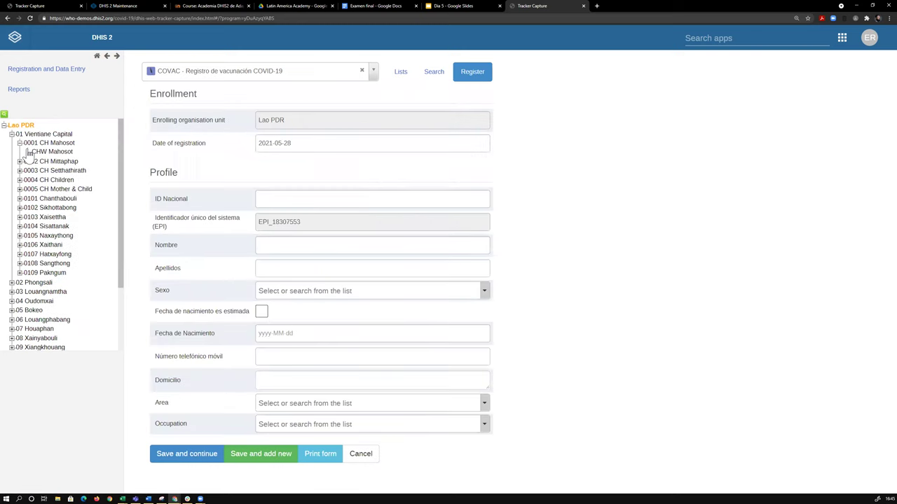
click(39, 151)
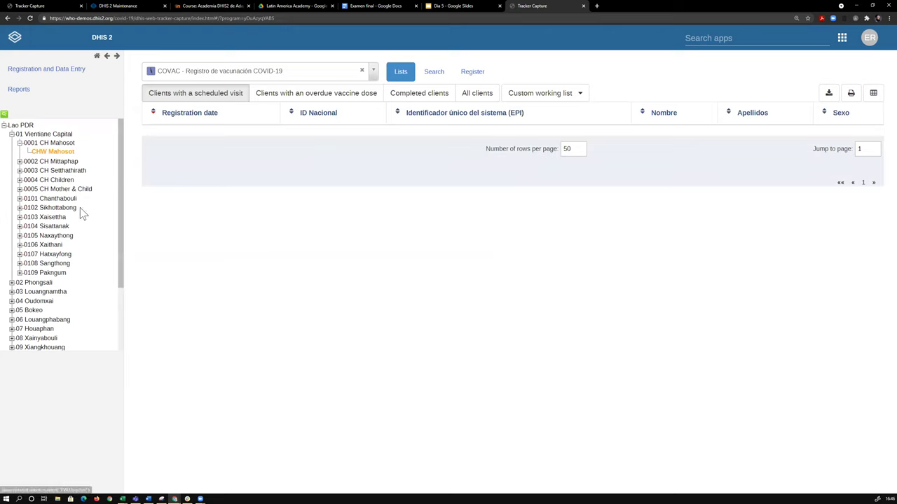
List the clients with an overdue vaccine dose and open the record of the client registered on 2021-05-27
key(ctrl+plus)
key(ctrl+plus)
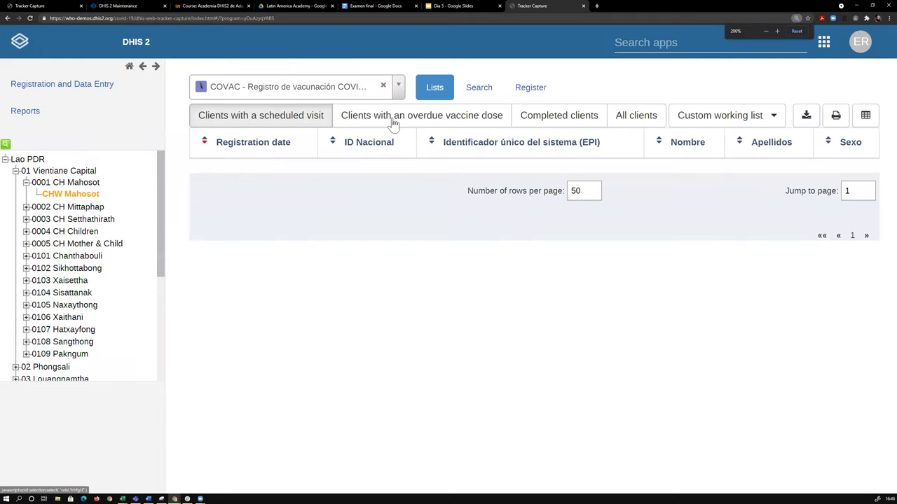
click(393, 121)
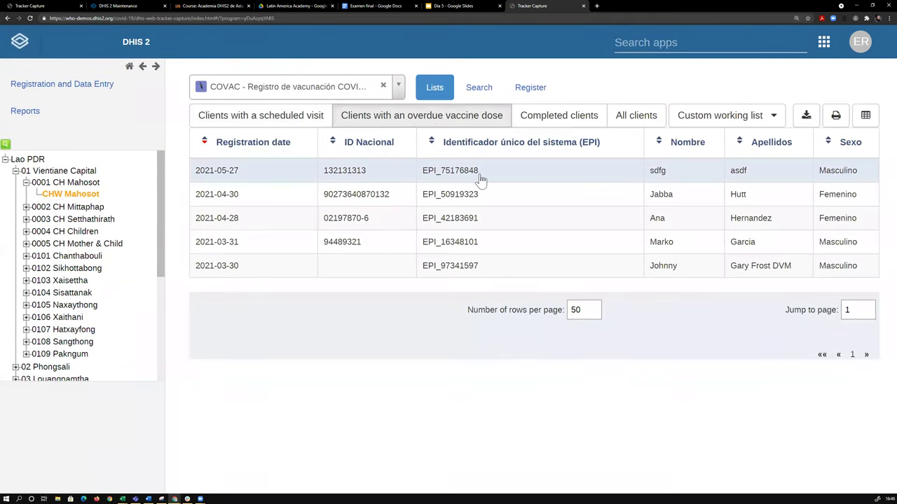
click(481, 180)
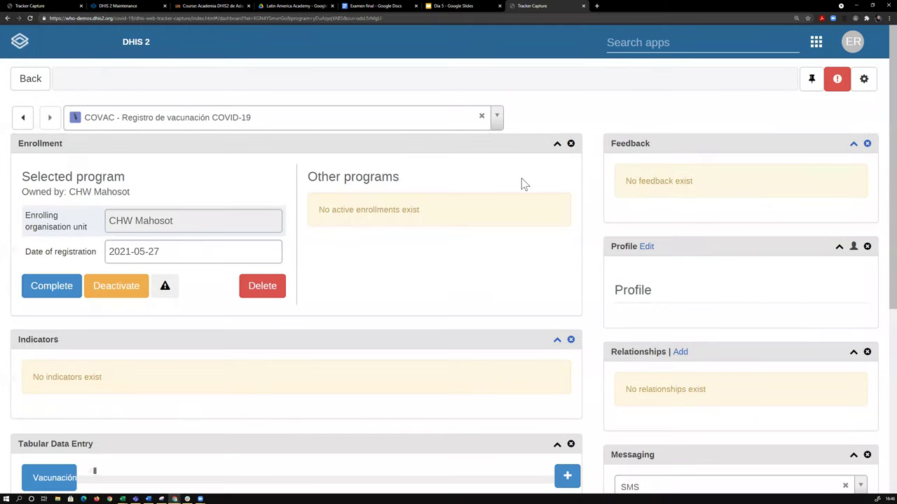
Set the vaccination date of the client's Vacunación event to 2021-05-27
scroll(521, 178, down, 3)
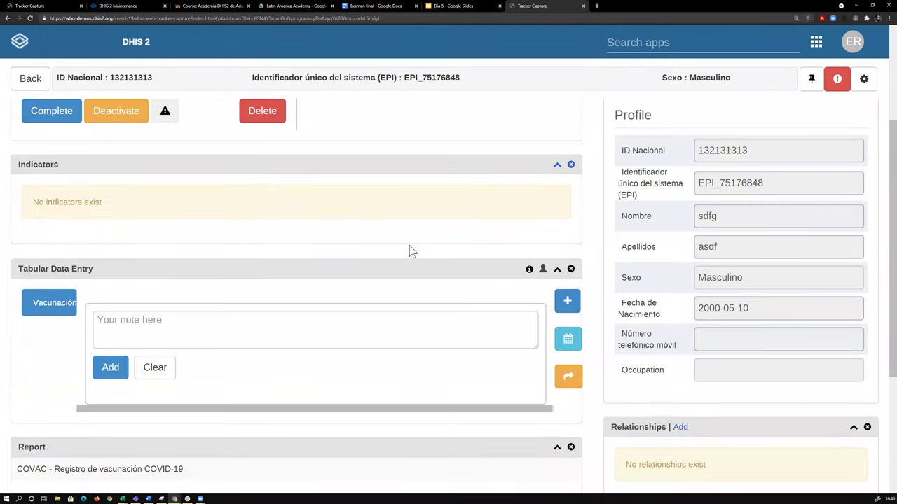
scroll(409, 250, down, 1)
scroll(410, 250, down, 3)
scroll(409, 241, up, 3)
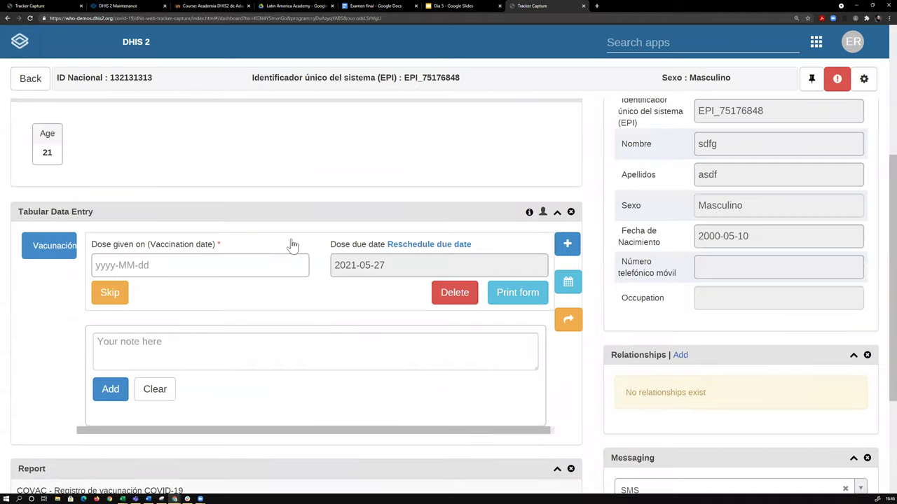
click(179, 261)
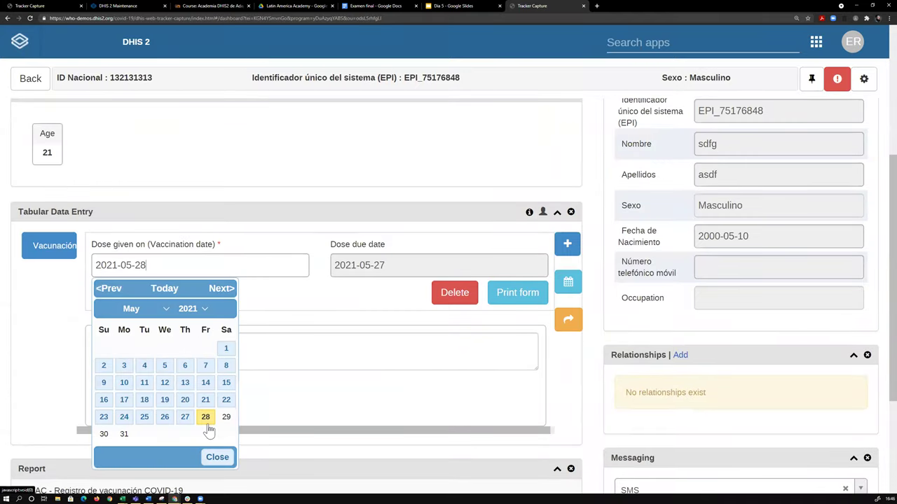
click(185, 417)
Answer Sí to the existence of underlying conditions and mark Enfermedad Pulmonar Cronica
scroll(323, 277, down, 3)
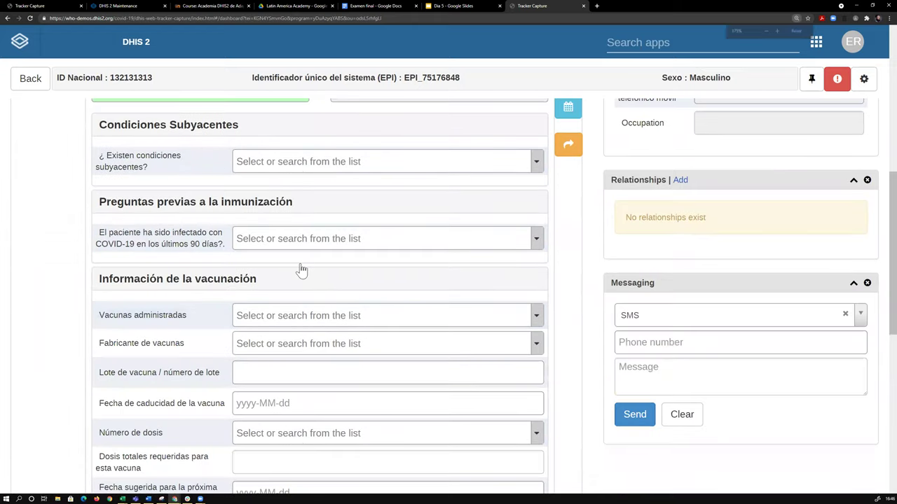
key(ctrl+minus)
click(283, 145)
click(268, 198)
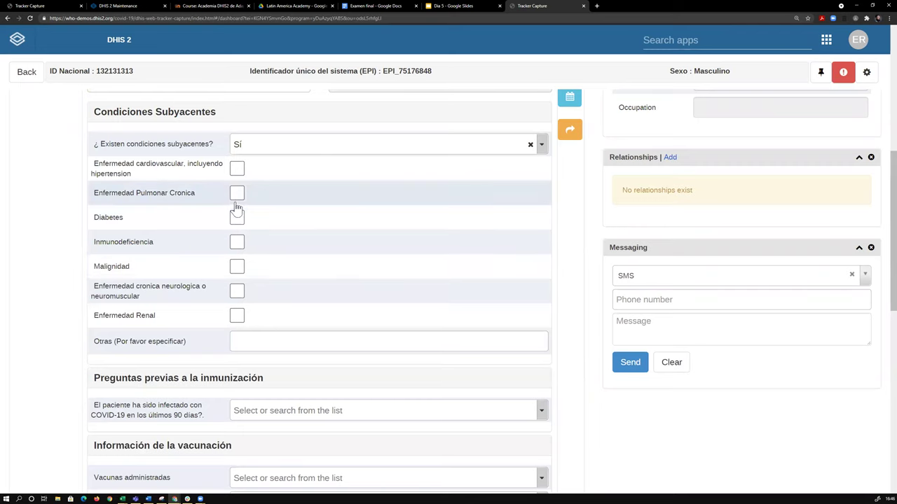
click(236, 194)
Choose AZD1222 / AstraZeneca as the administered vaccine in Información de la vacunación
scroll(244, 300, down, 2)
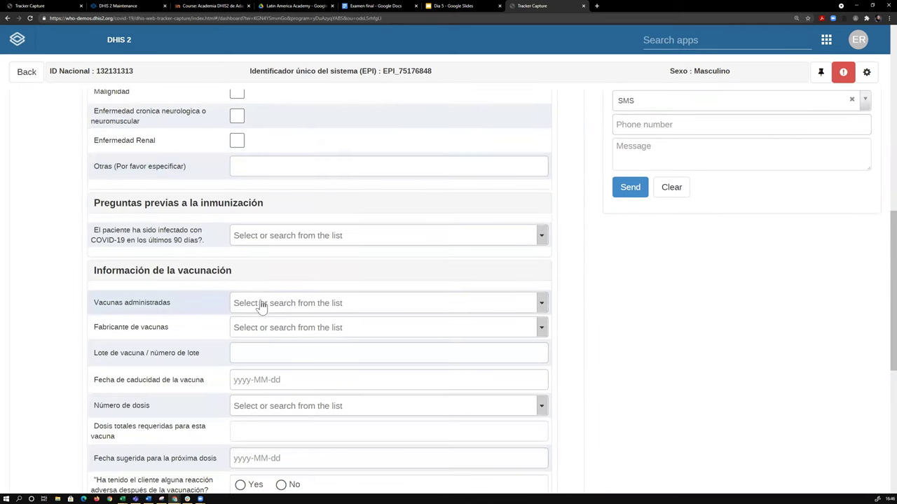
click(259, 304)
click(256, 357)
click(299, 337)
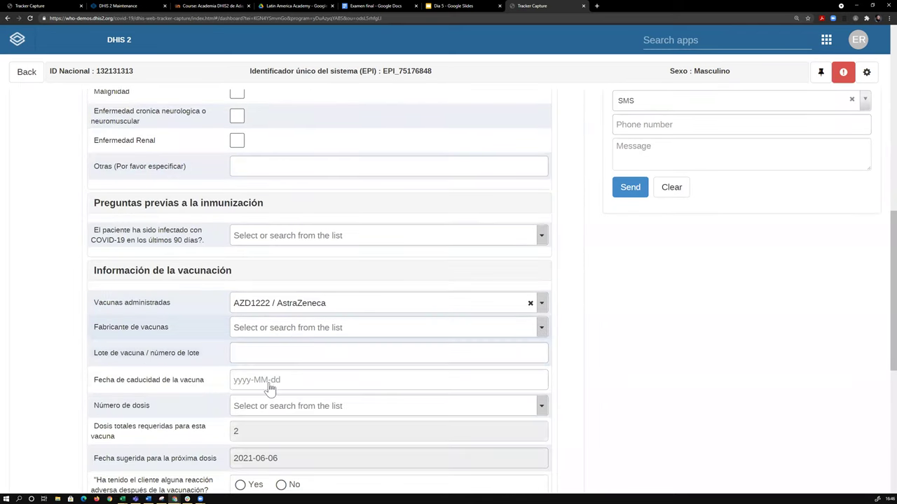
click(272, 394)
Review the client's indicators, and open a new enrollment form for the client in the Eventos adversos posteriores a la vacunación (ESAVI) program
scroll(749, 336, up, 8)
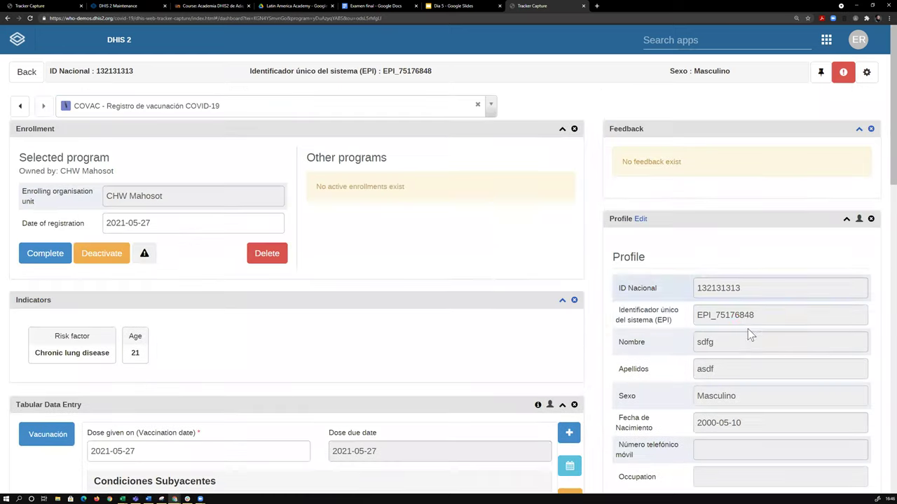
scroll(742, 245, down, 3)
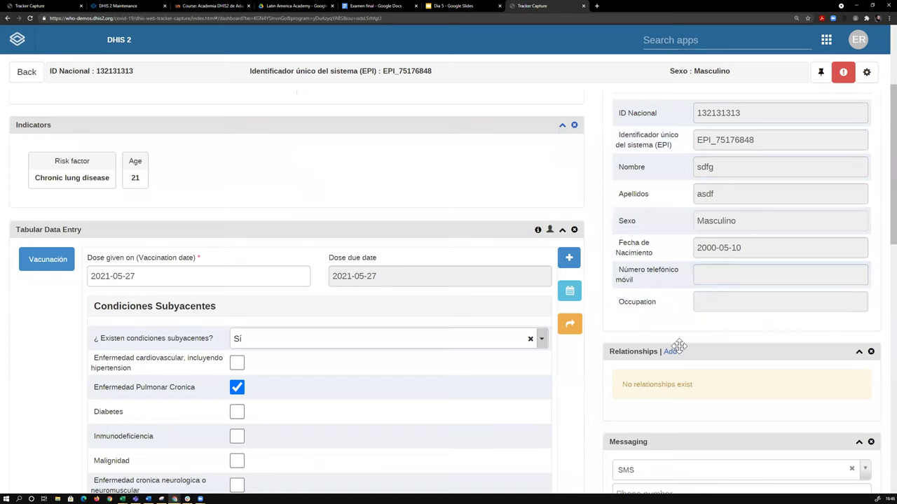
scroll(690, 183, up, 3)
scroll(334, 235, down, 5)
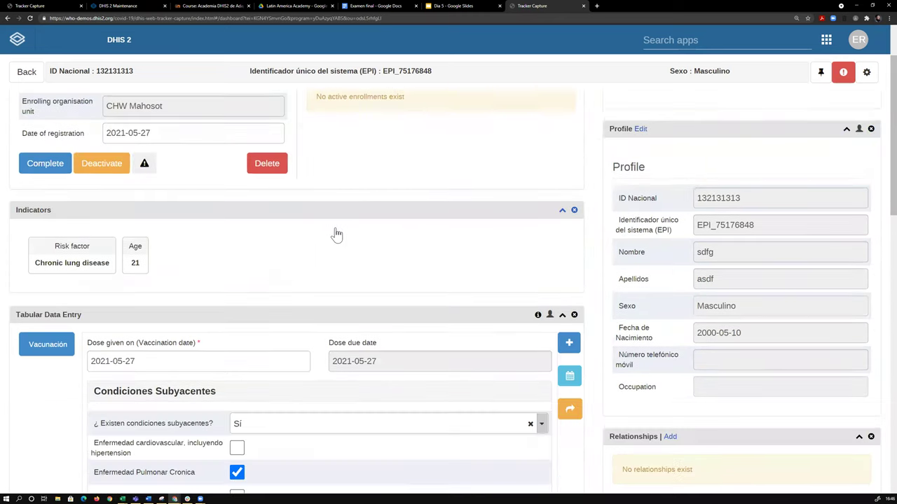
scroll(335, 231, up, 5)
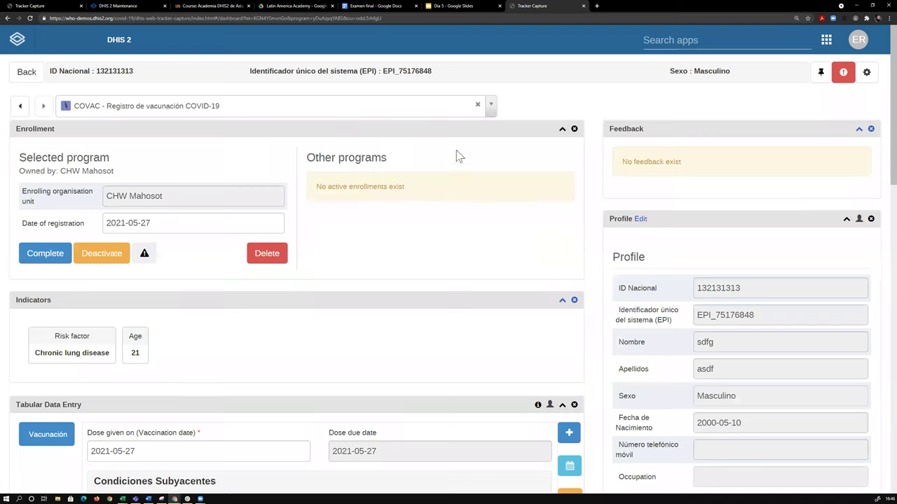
click(489, 113)
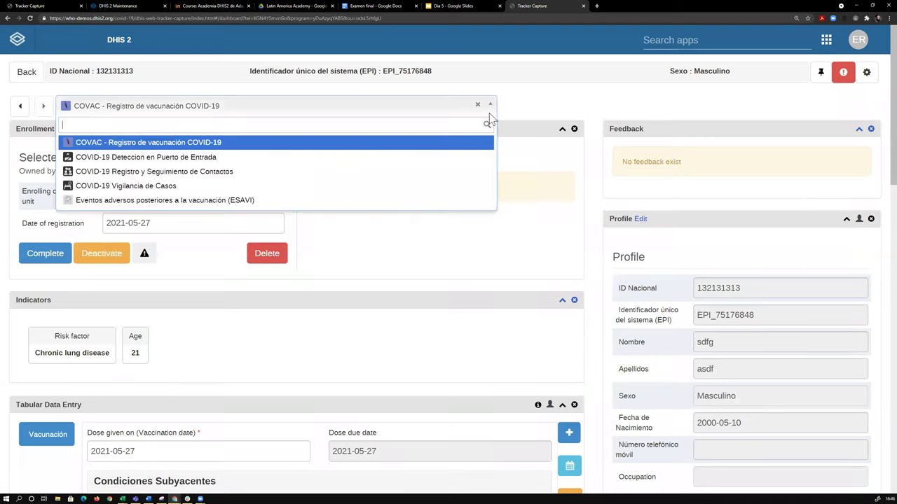
click(188, 200)
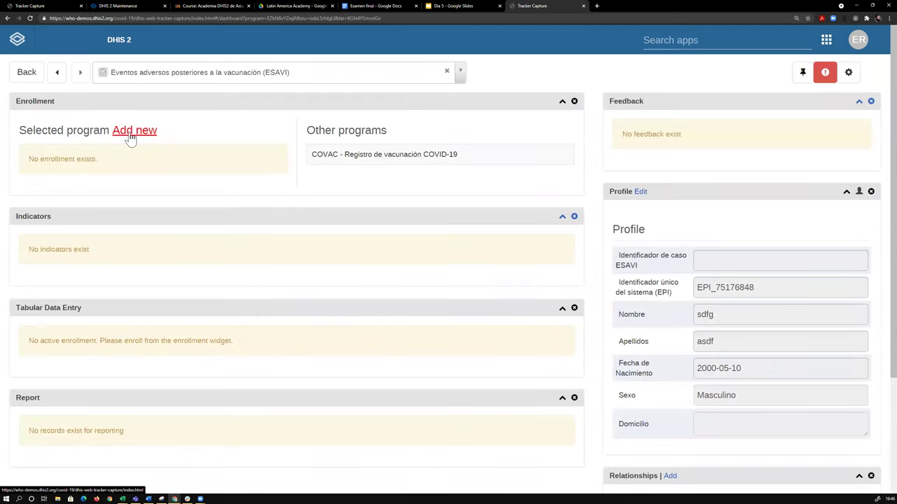
click(133, 131)
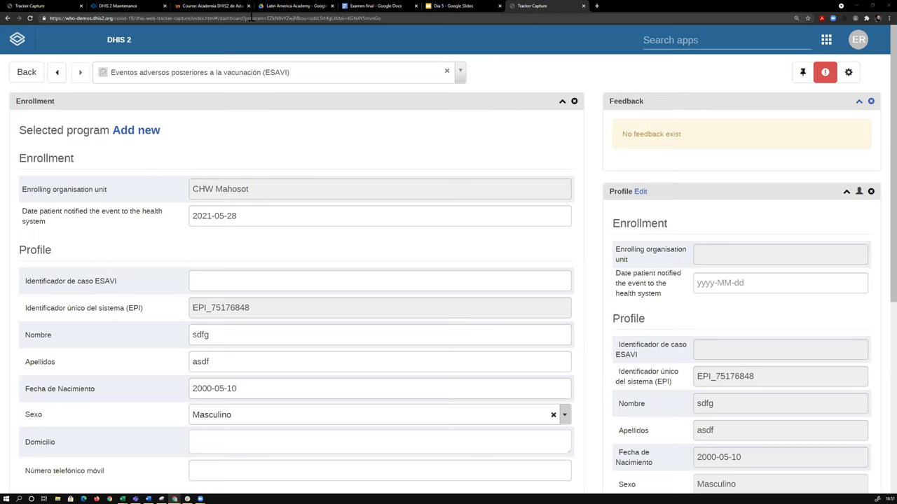
Switch to the Dia 5 presentation in Google Slides, view the Notificación de ESAVI table on slide 2, and return to Tracker Capture
click(445, 7)
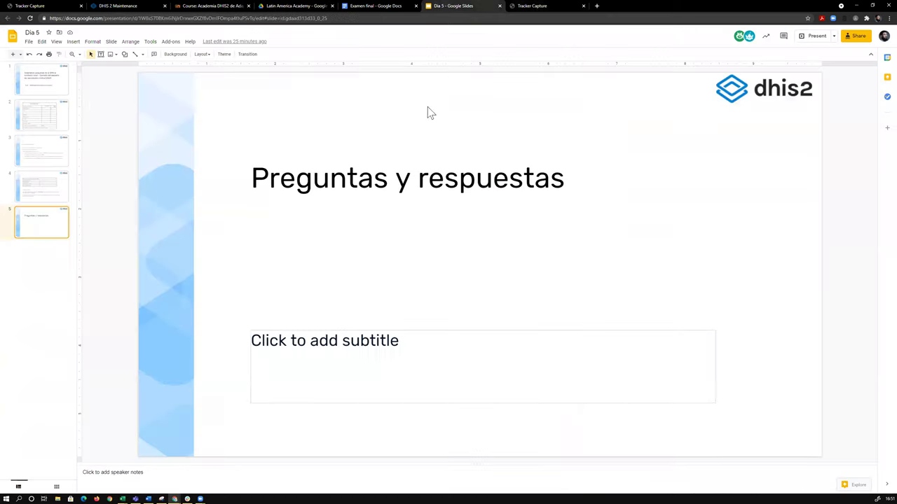
click(43, 126)
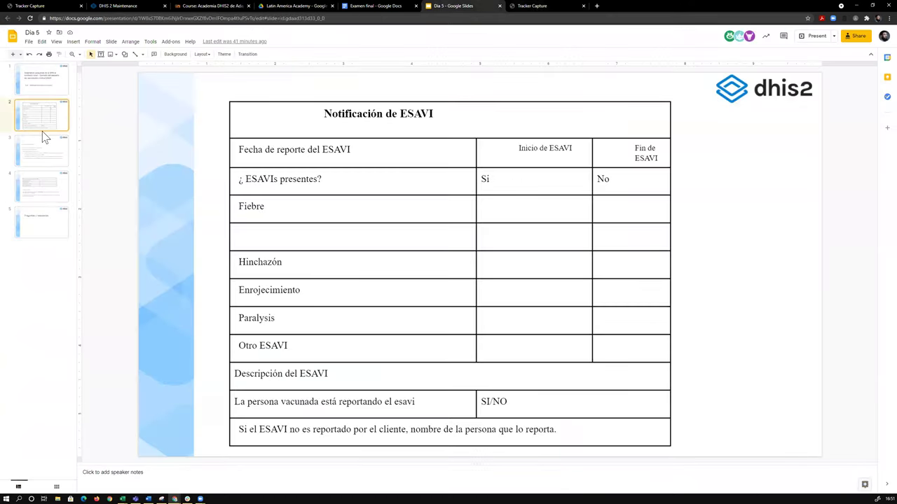
click(517, 7)
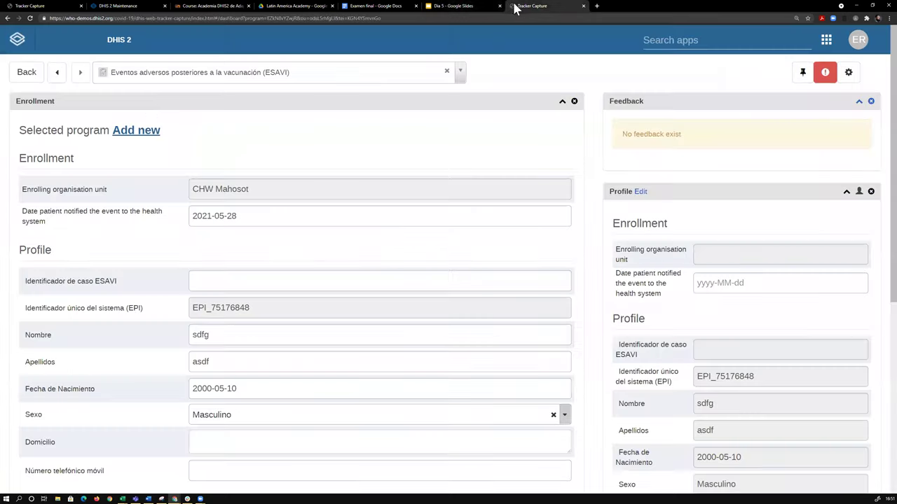
Leave the ESAVI enrollment and view the timeline of the second listed person in the COVID-19 Vigilancia de Casos program
click(27, 72)
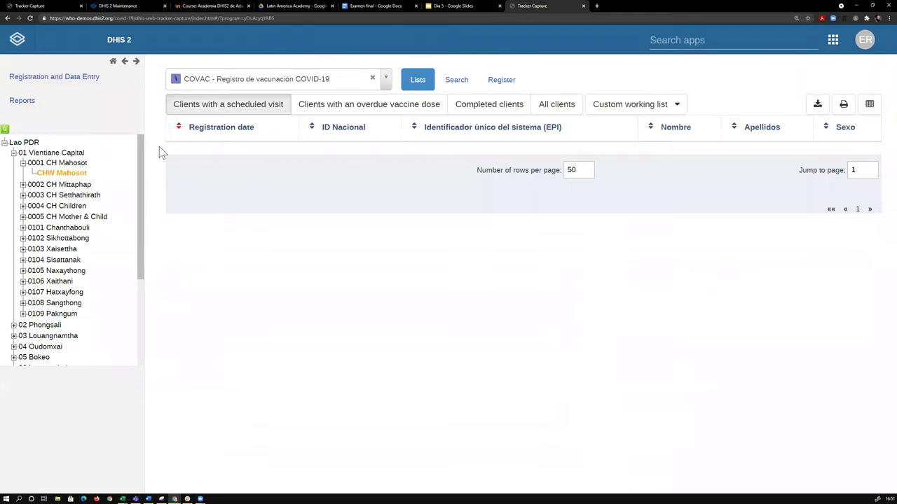
click(284, 84)
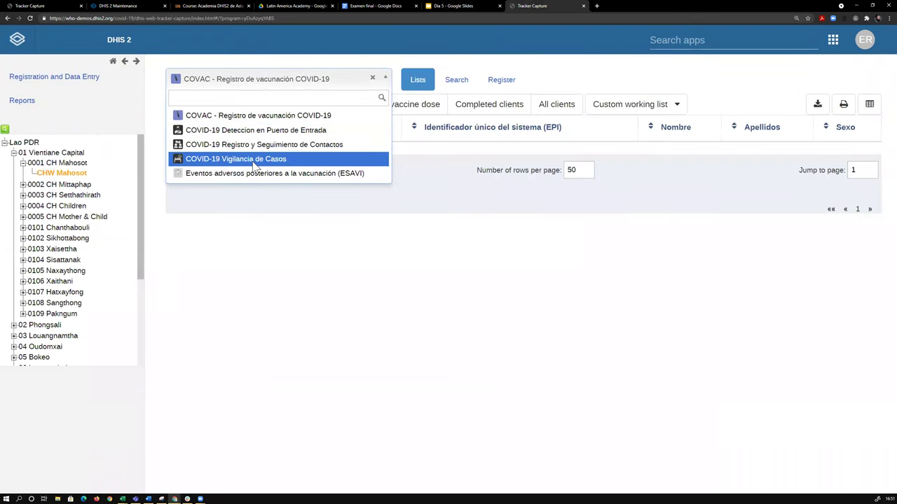
click(254, 161)
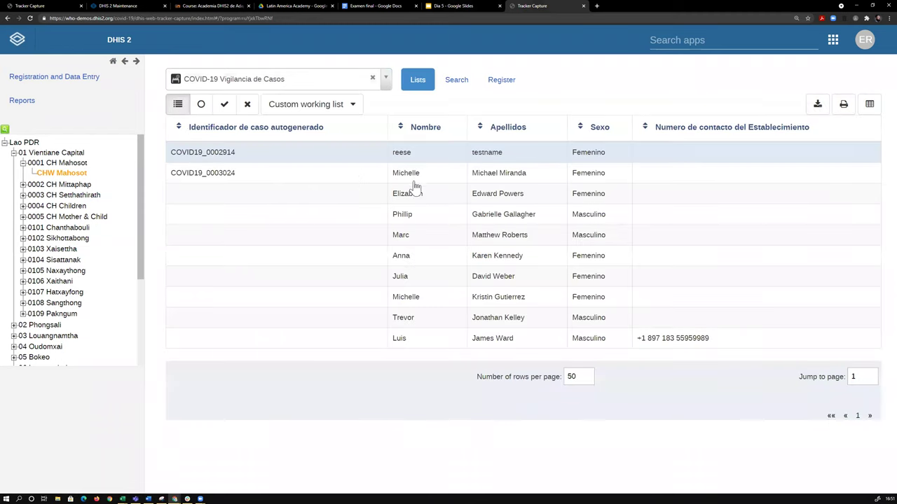
click(413, 181)
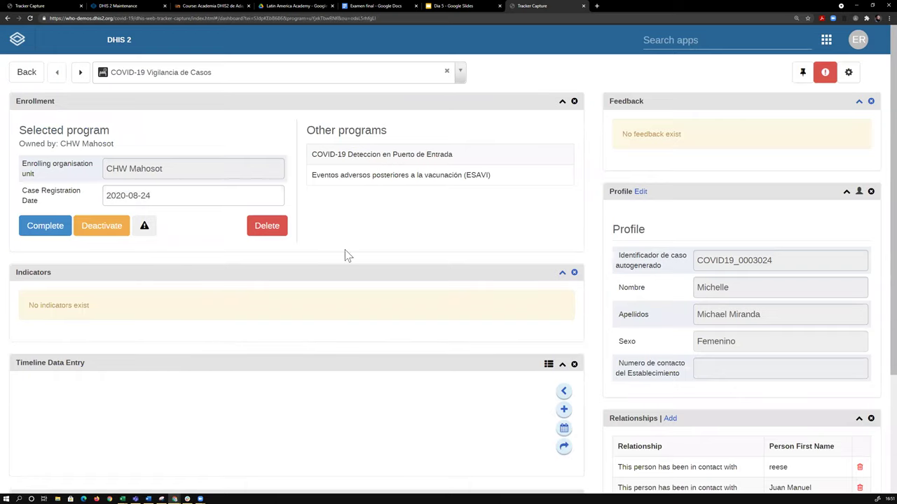
scroll(295, 259, down, 3)
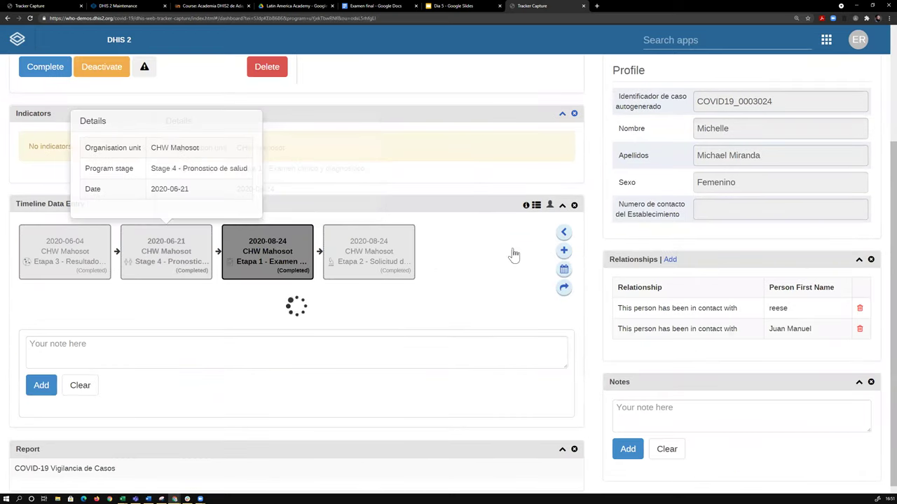
scroll(315, 277, down, 1)
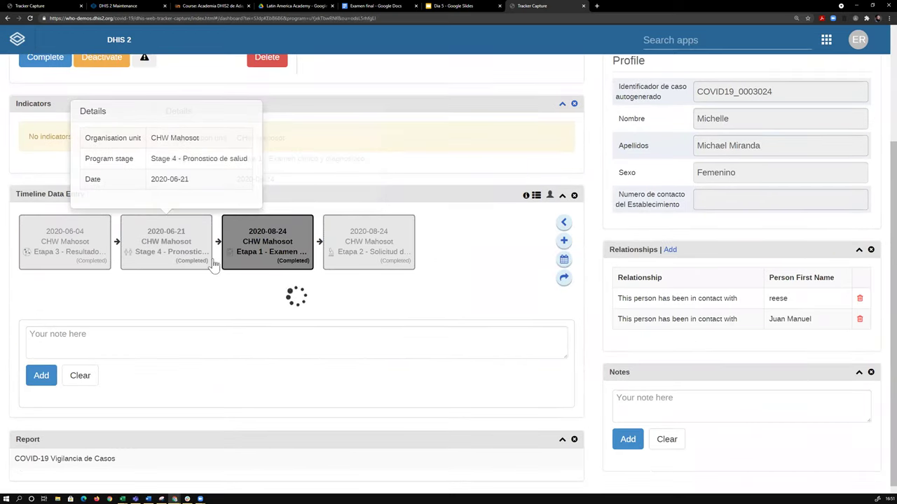
Check which program stages are available for a new event, cancel it, and view the Etapa 2 - Solicitud de Laboratorio event
click(564, 242)
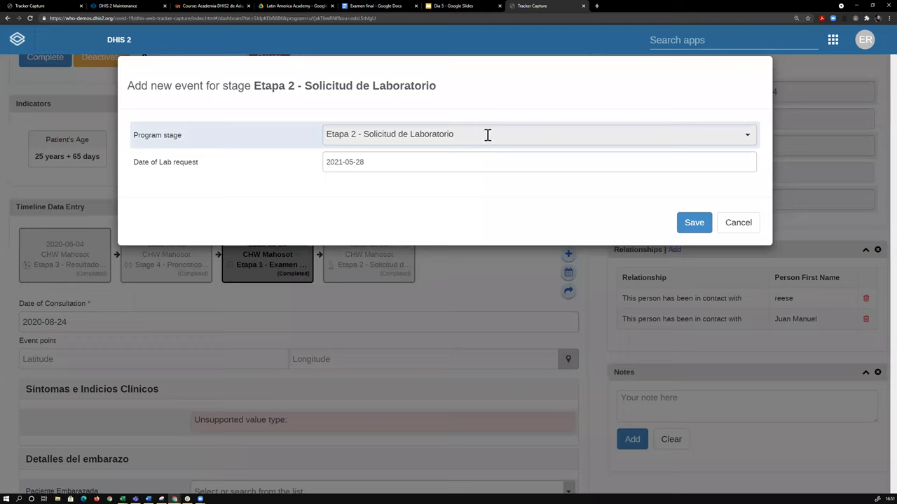
click(486, 134)
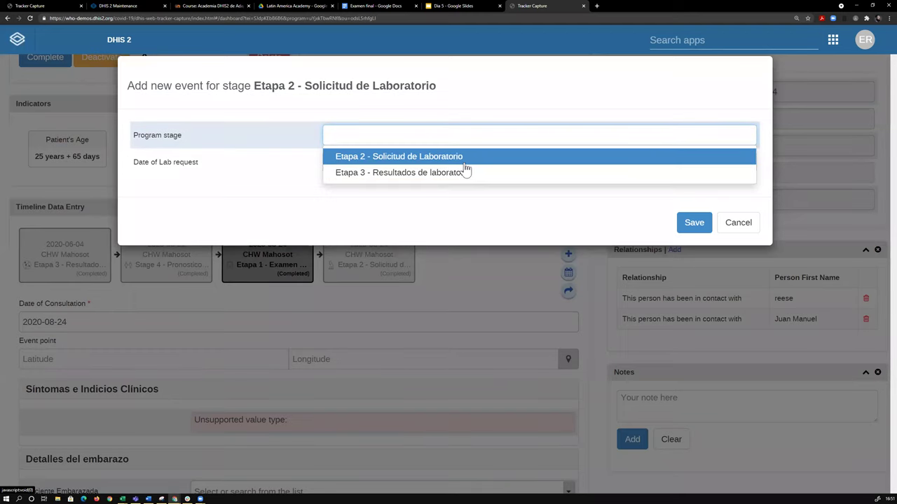
click(728, 230)
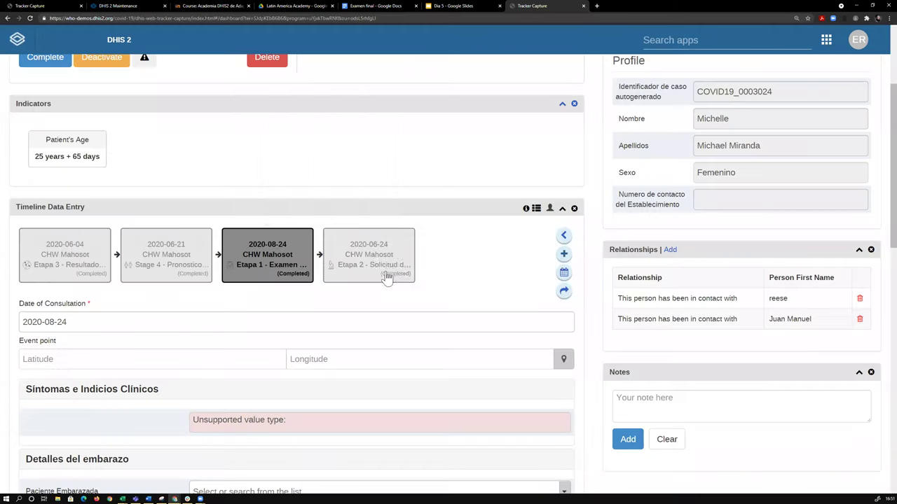
click(387, 278)
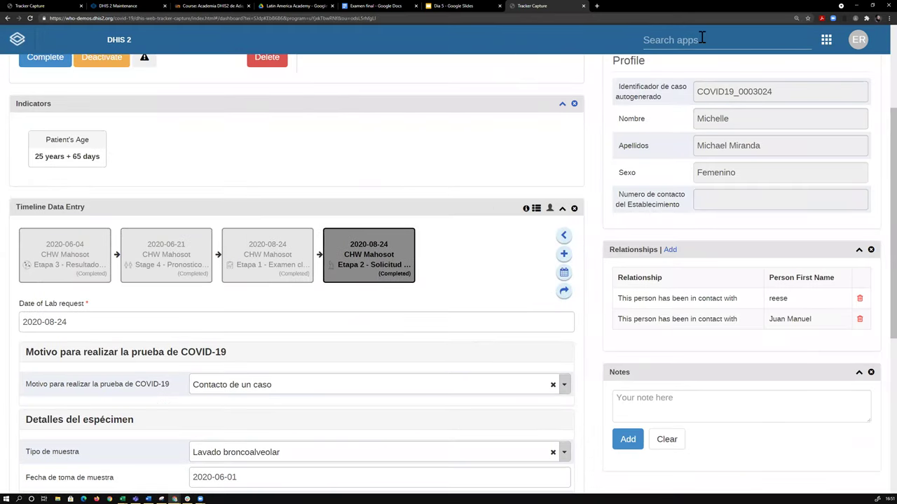
click(624, 19)
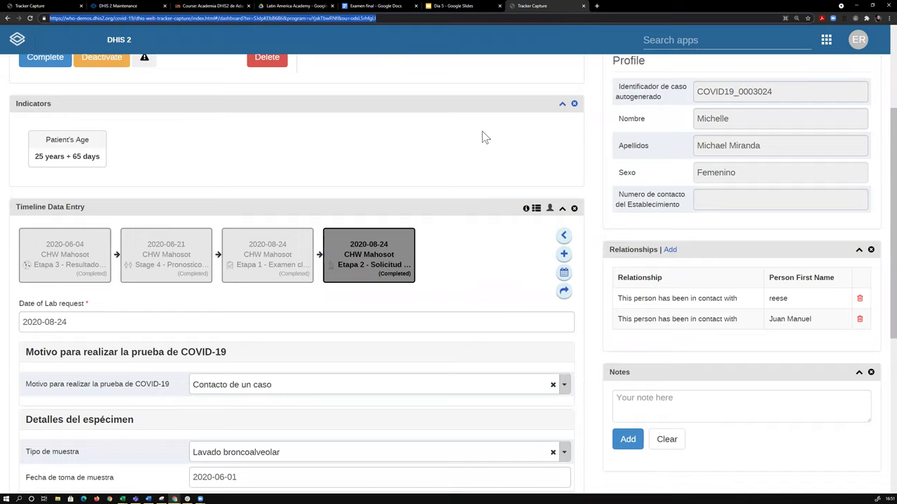
Switch the client to the COVAC - Registro de vacunación COVID-19 program and enroll them with the prefilled profile details
scroll(482, 131, up, 3)
click(377, 78)
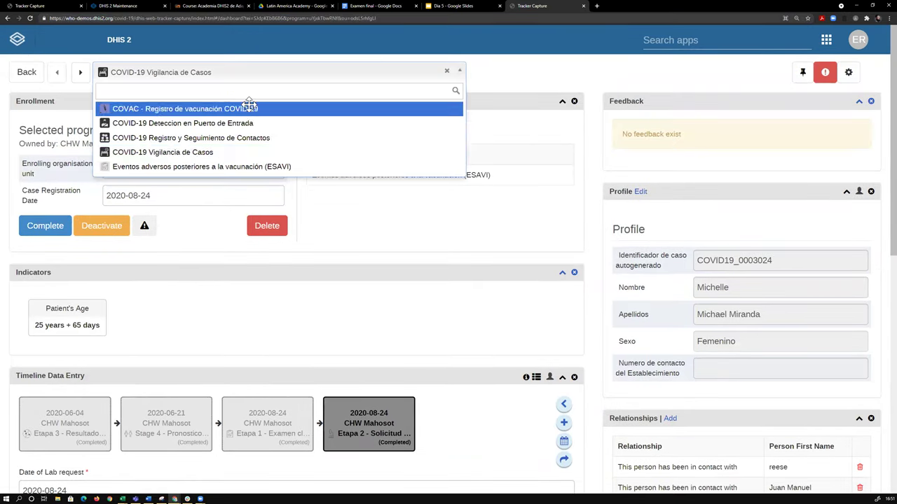
click(251, 106)
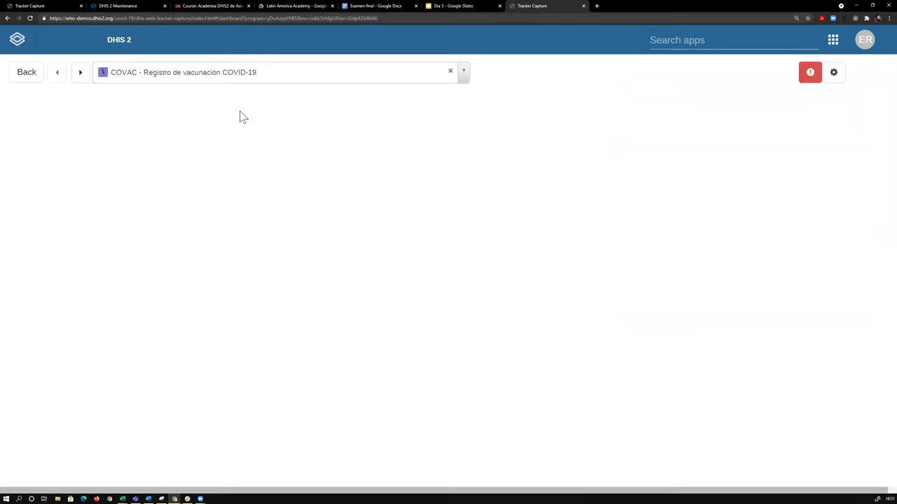
click(144, 159)
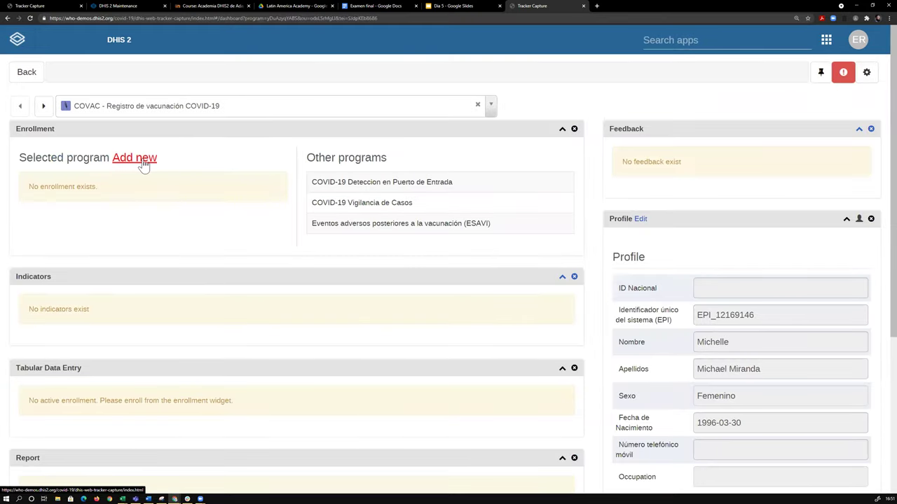
scroll(84, 276, down, 2)
scroll(84, 278, down, 4)
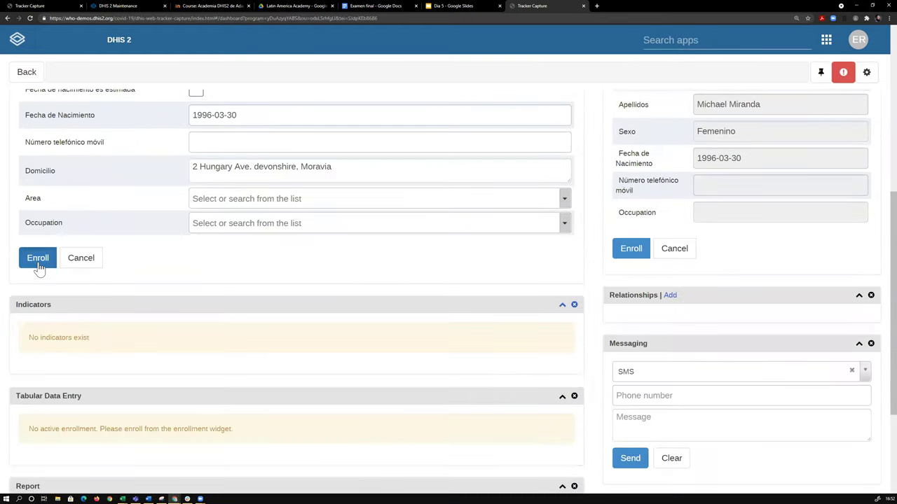
click(40, 266)
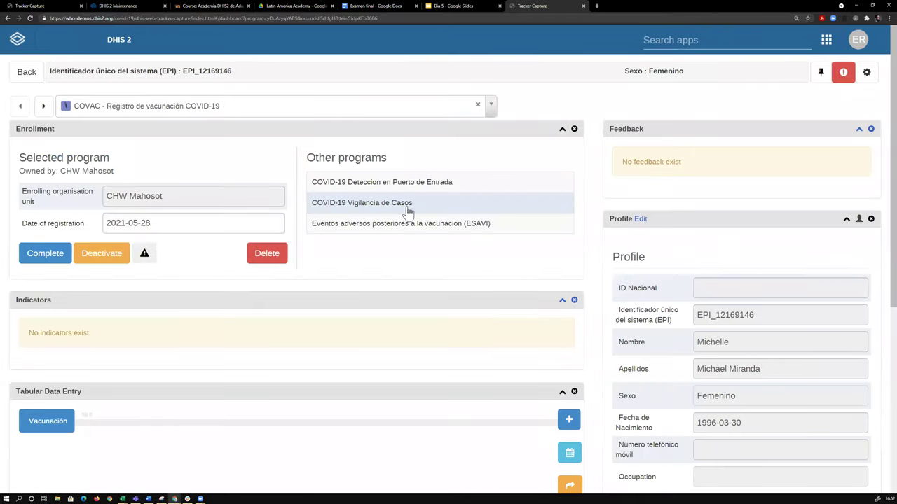
scroll(44, 253, down, 3)
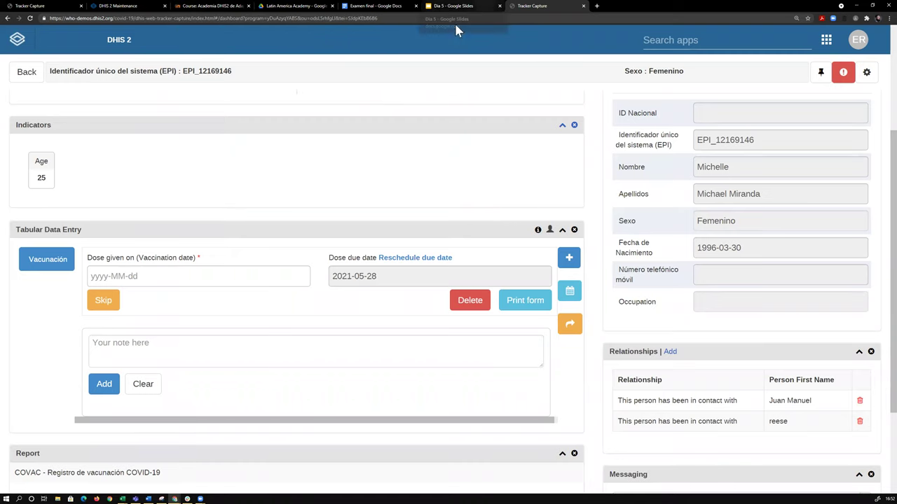
Review the title and Fecha de reporte del ESAVI row in the Dia 5 presentation in Google Slides, and return to Tracker Capture
click(485, 6)
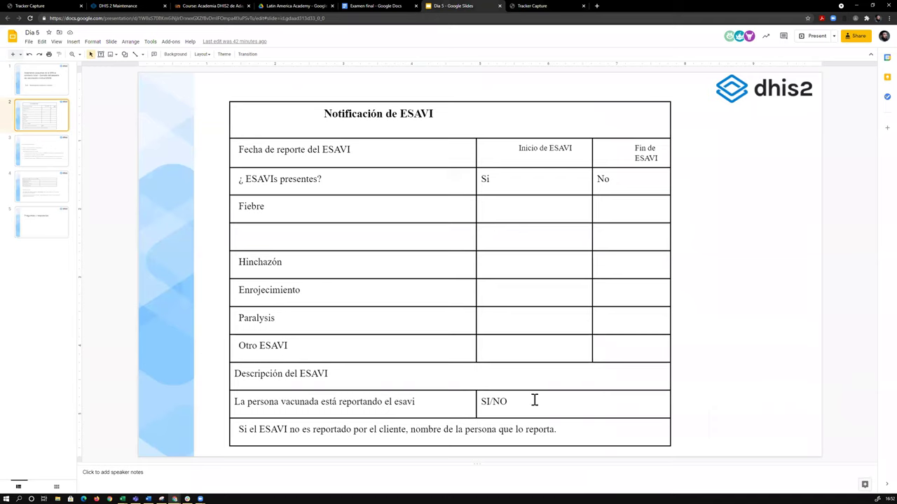
click(676, 444)
click(684, 373)
drag(457, 117, 320, 115)
click(259, 152)
triple_click(259, 153)
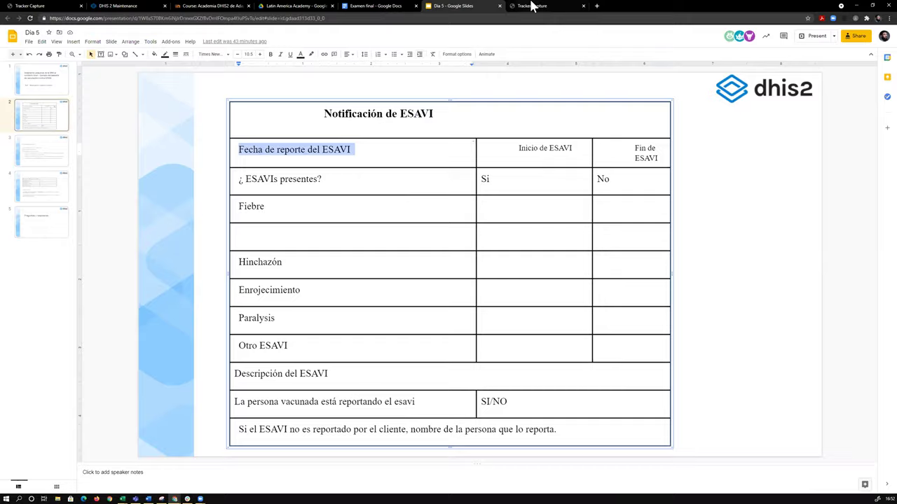
click(532, 6)
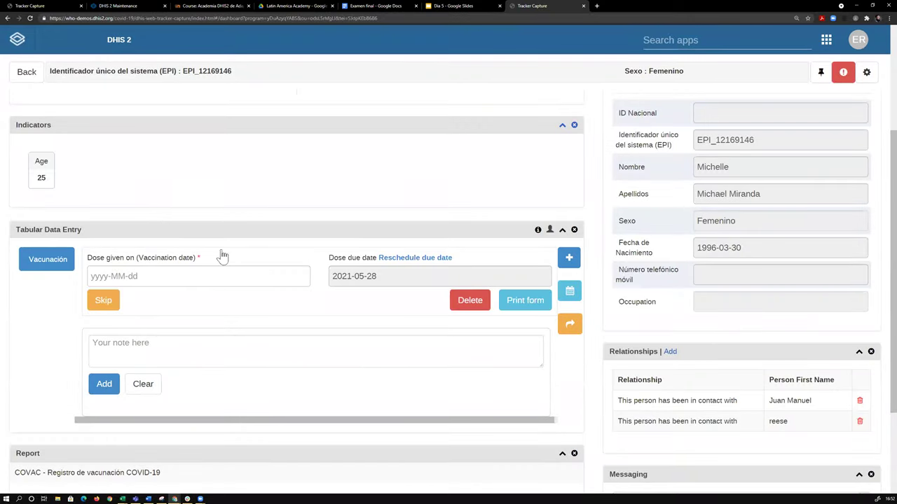
Return to the Dia 5 presentation and go over the ¿ESAVIs presentes? row with its Si and No answers
click(456, 6)
click(511, 178)
click(285, 206)
key(Down)
key(Down)
key(Down)
key(Down)
key(Down)
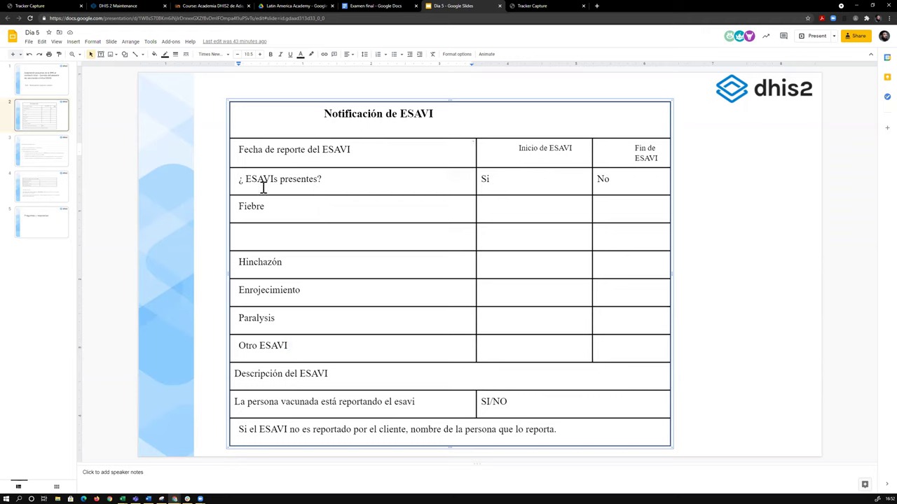
double_click(483, 179)
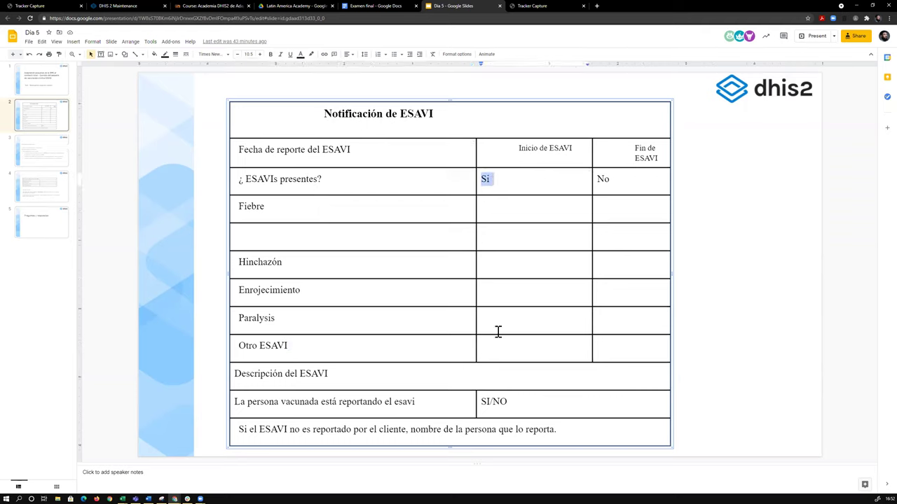
click(532, 184)
double_click(601, 179)
click(617, 200)
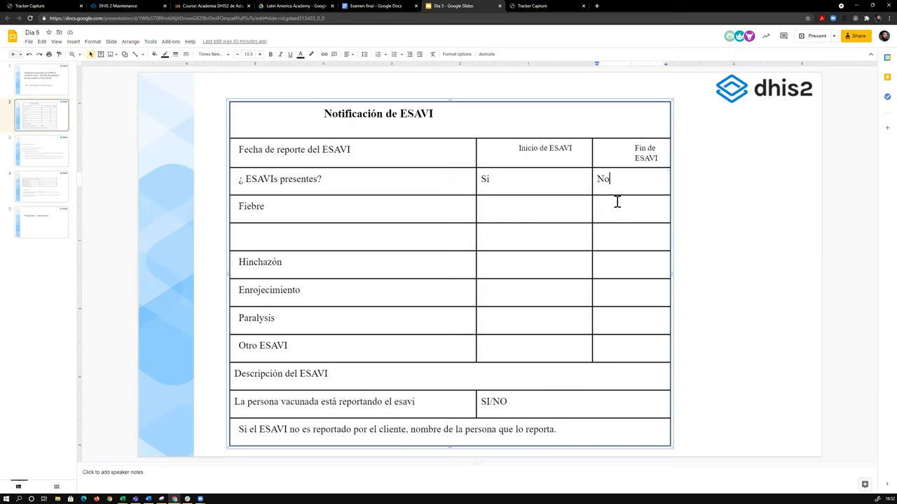
Highlight the rows from Fiebre to Otro ESAVI, the NO reporting answer and the row for the reporting person's name
drag(388, 210, 618, 345)
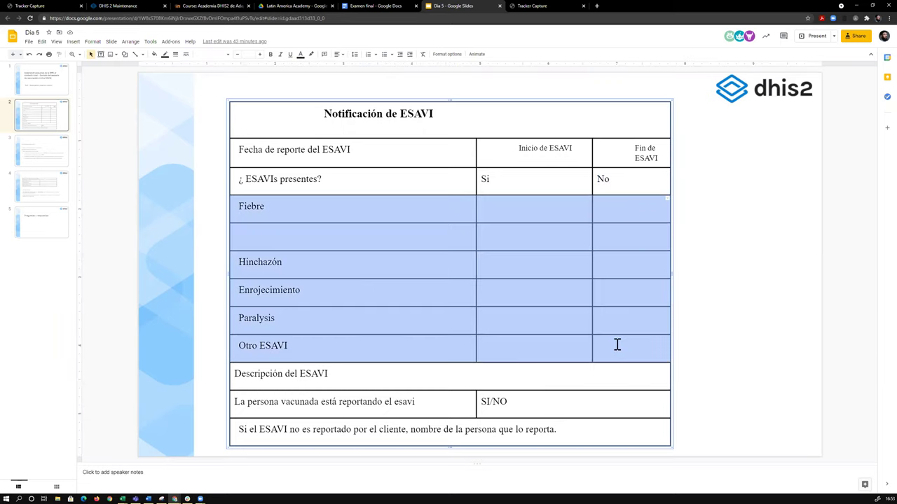
click(700, 355)
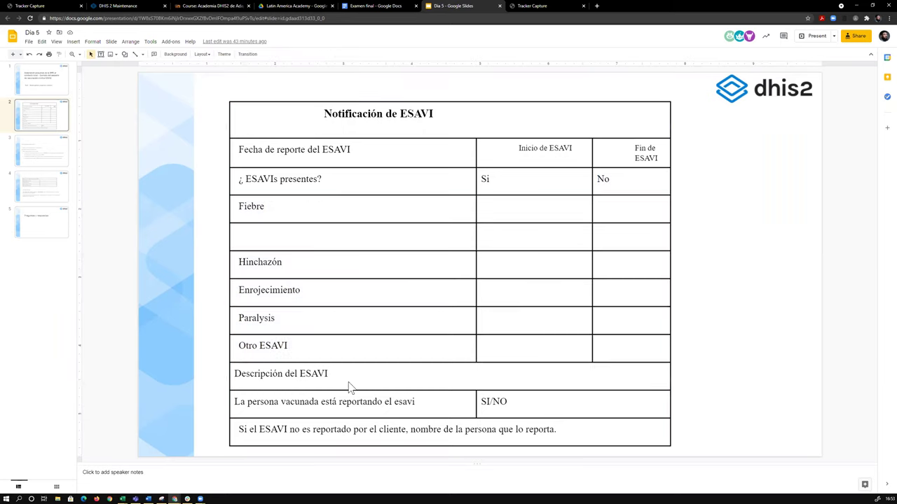
double_click(505, 404)
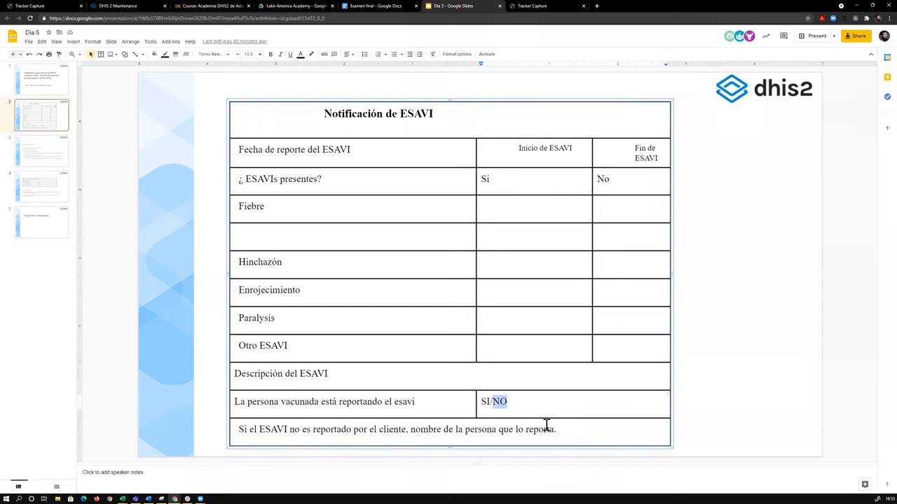
drag(601, 437, 233, 438)
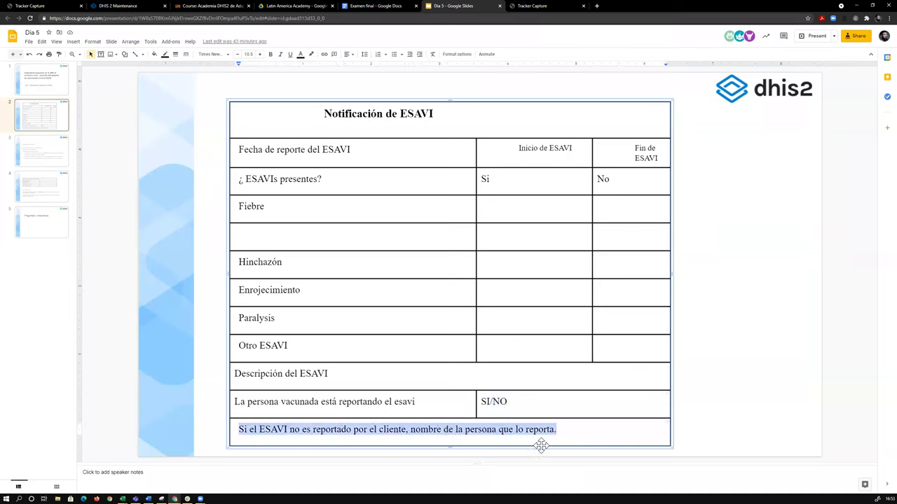
click(608, 436)
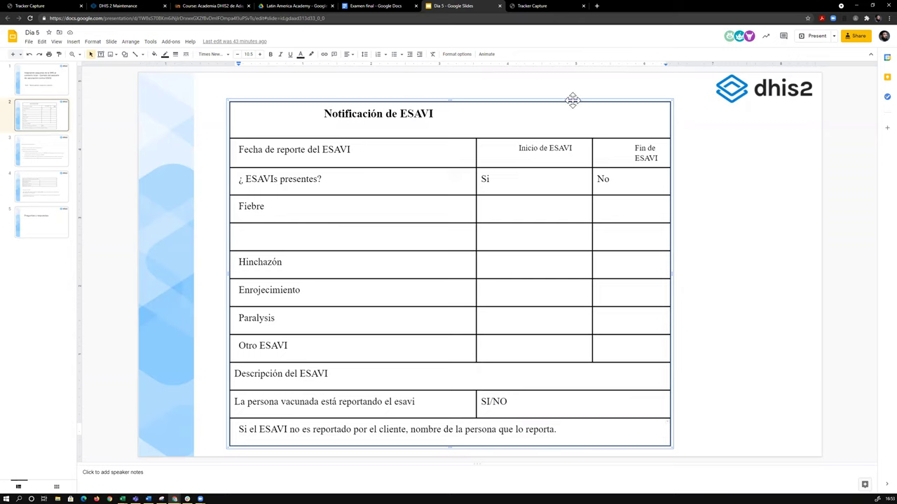
View slide 3 with the final exam requirements and highlight the ADVERTENCIA text in the first logic rule
click(52, 159)
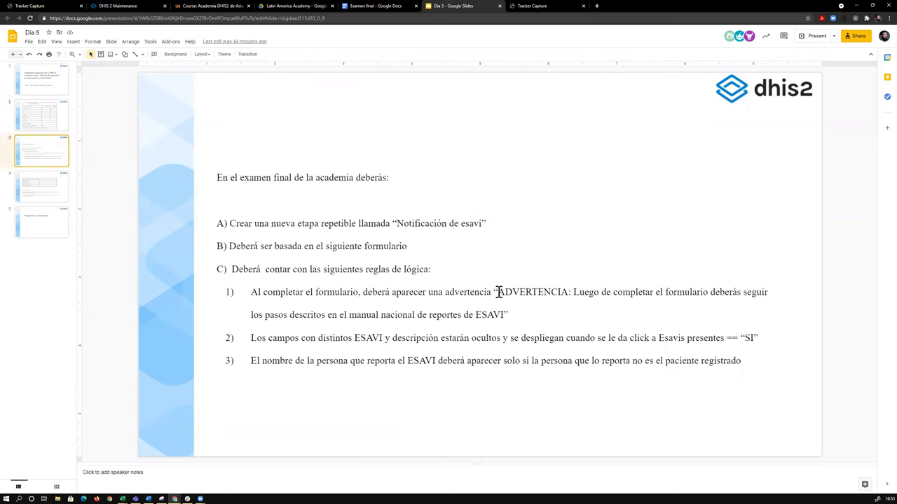
drag(495, 293, 681, 296)
drag(768, 295, 518, 314)
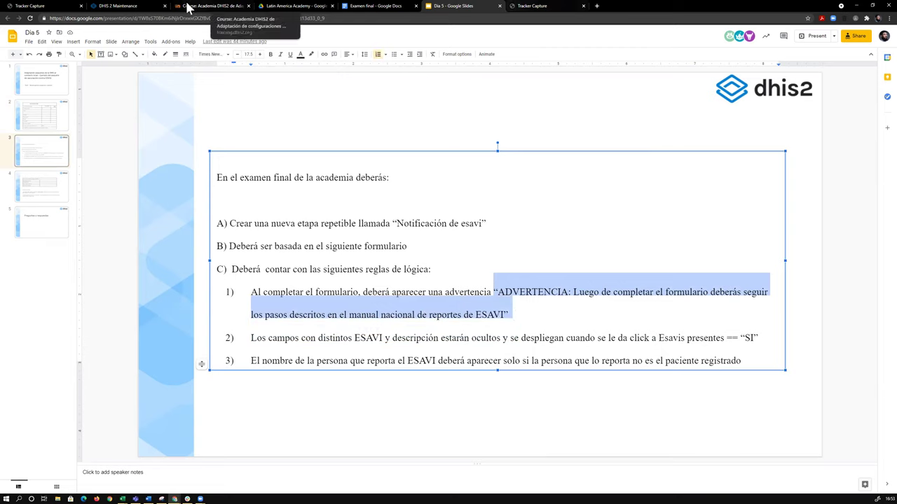
Switch to the DHIS2 browser tabs and close both Tracker Capture tabs, keeping DHIS 2 Maintenance open
click(130, 7)
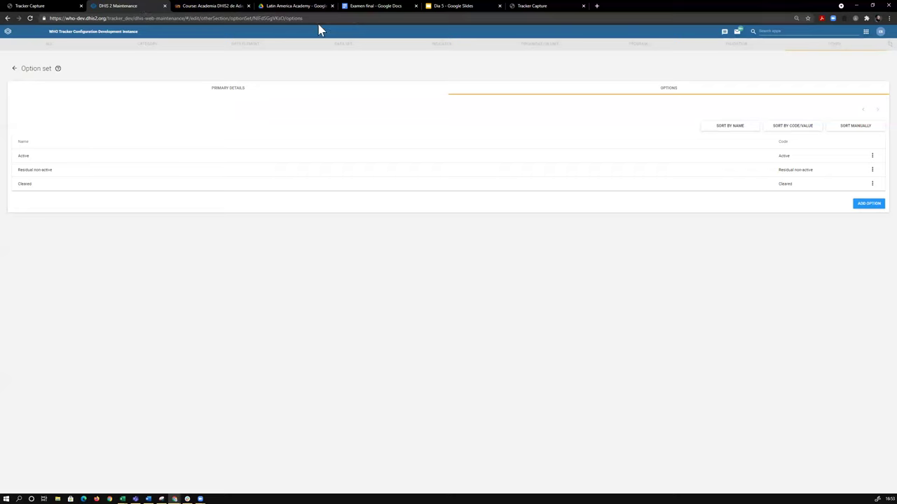
click(576, 6)
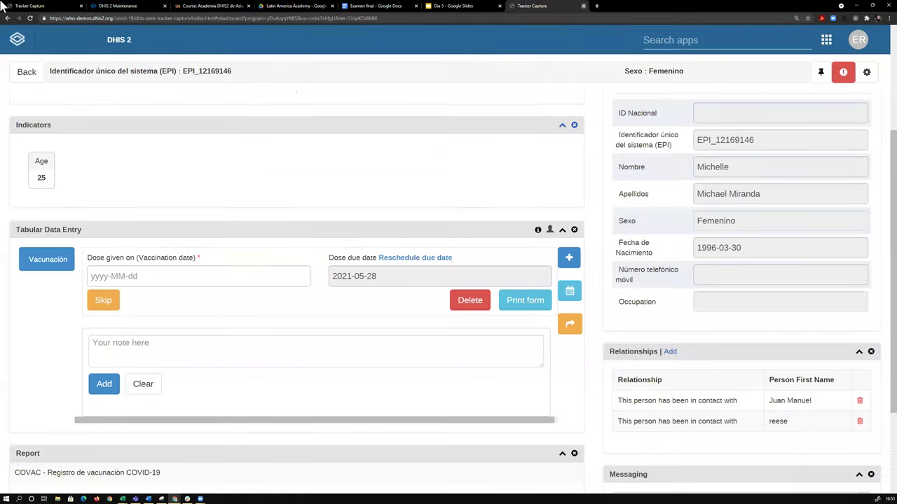
click(582, 5)
click(131, 6)
click(70, 7)
click(81, 6)
Open Tracker Capture in the WHO Tracker Configuration Development Instance and sign in with the prefilled credentials
click(803, 33)
click(767, 59)
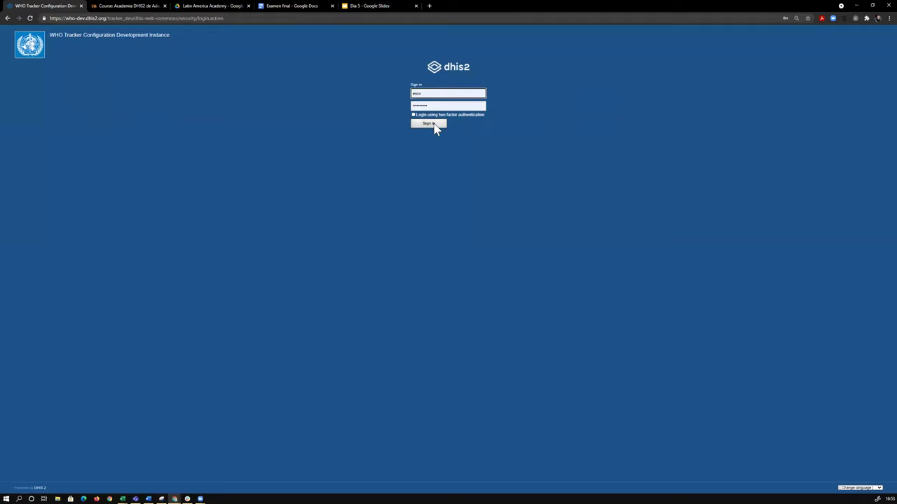
click(433, 125)
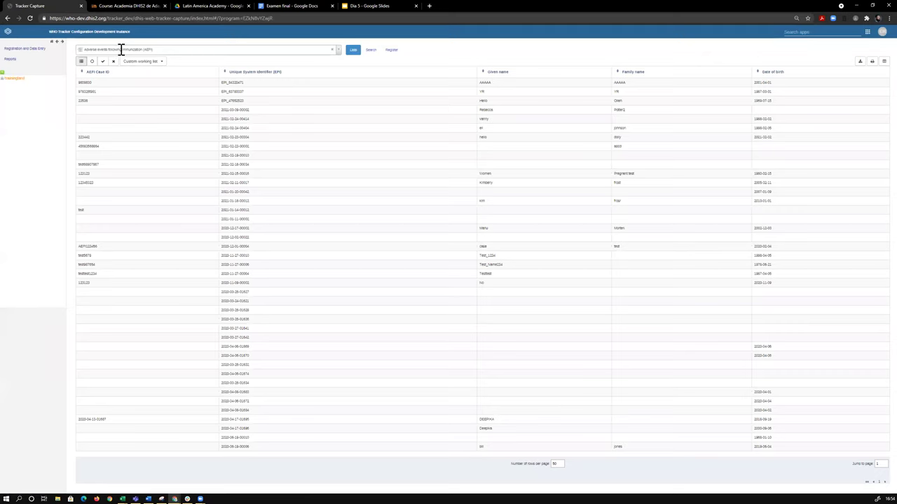
Look through the program list, and select Cardinal Hospital in Animal Region's Bird District as the organisation unit
click(338, 53)
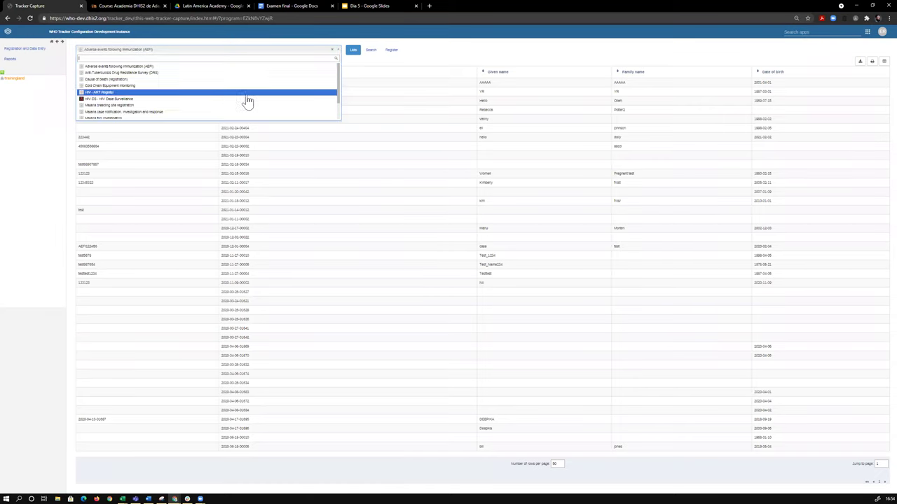
click(3, 79)
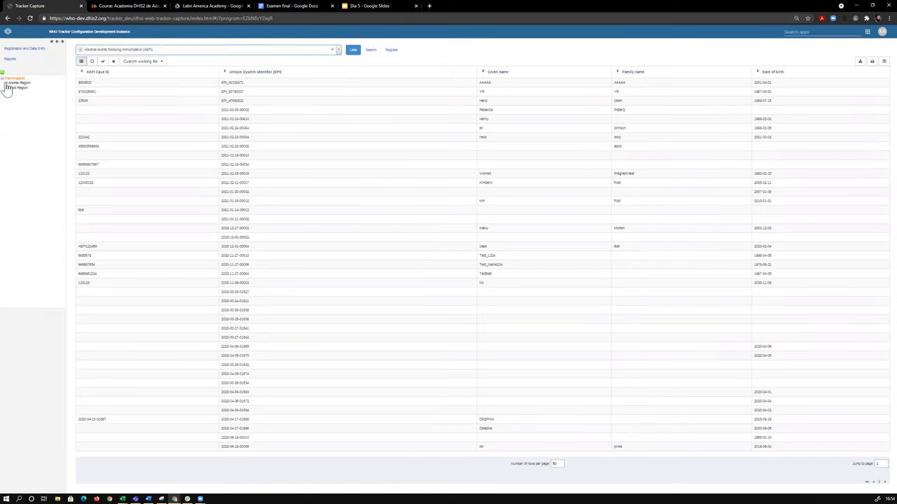
click(5, 82)
click(9, 87)
click(35, 91)
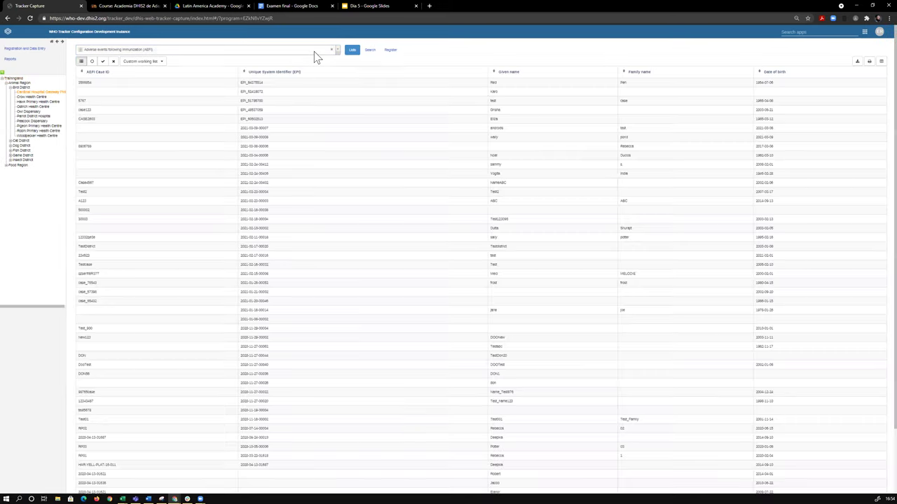
Look through the programs available at the facility and choose Immunization Registry
click(314, 53)
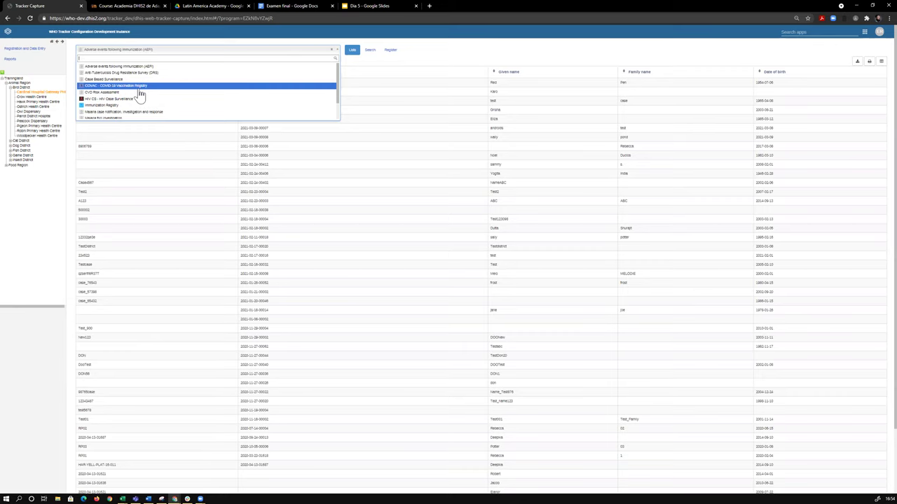
scroll(156, 97, down, 5)
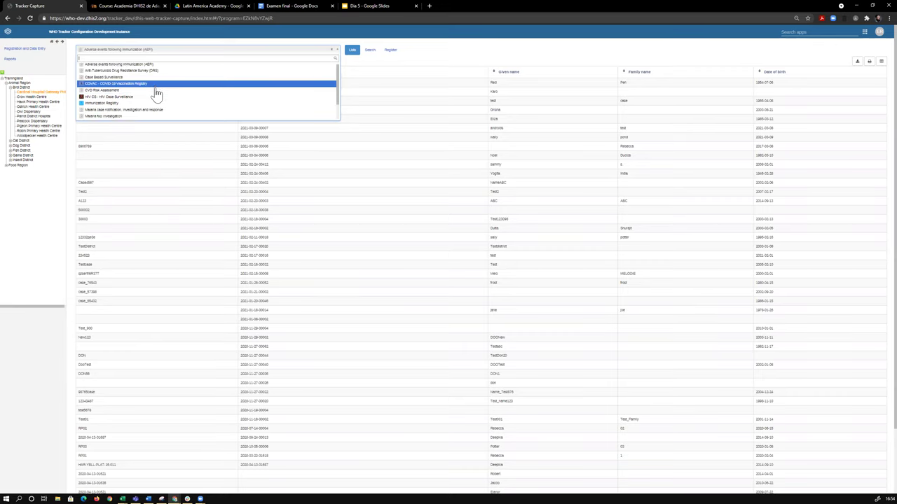
scroll(146, 100, up, 5)
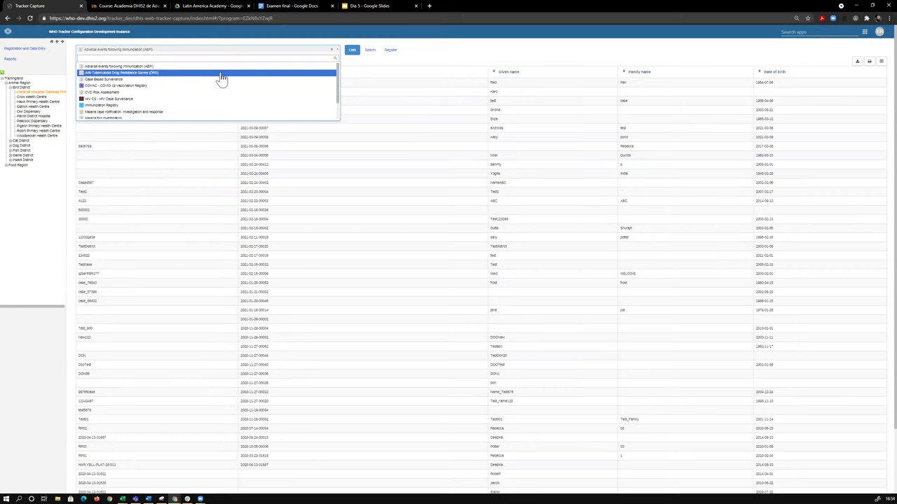
click(135, 104)
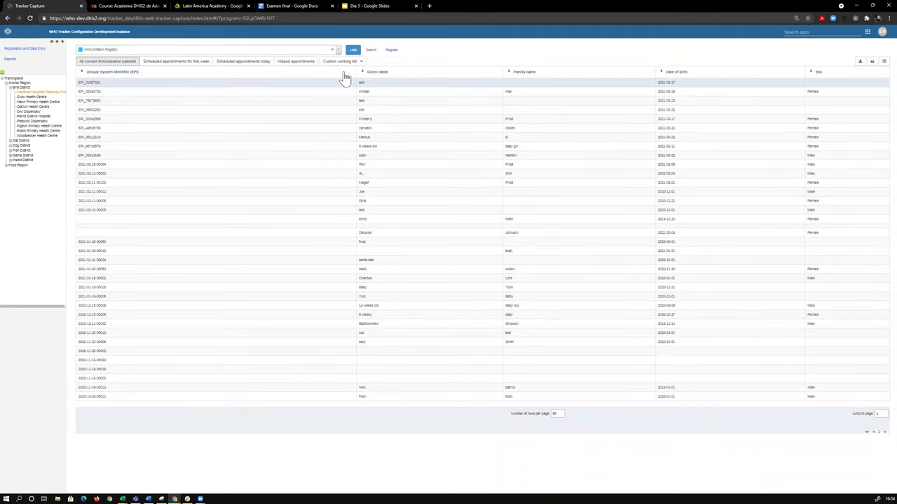
Check the Immunization Registry's registration form, return to the patient list and open the record of the twelfth patient
click(391, 52)
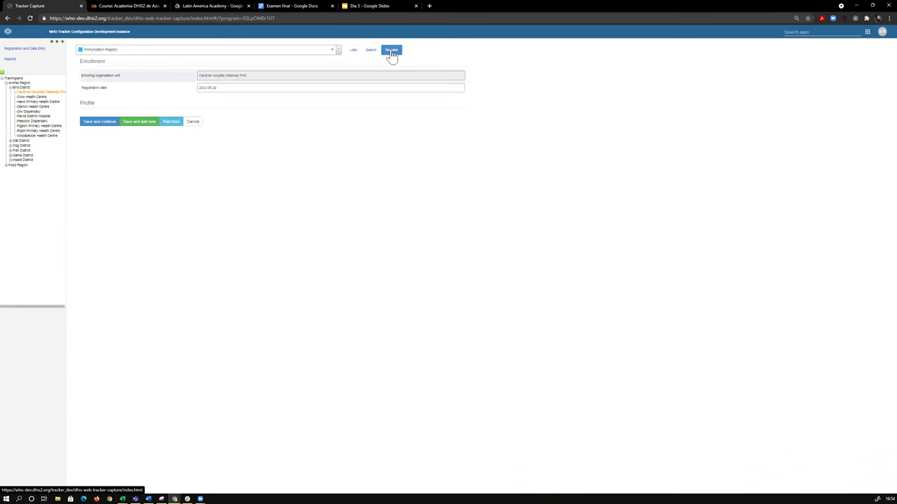
click(354, 51)
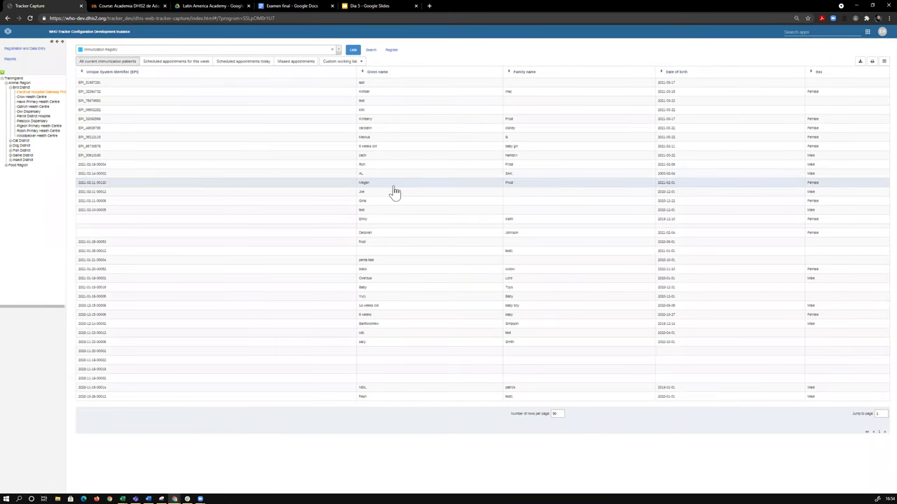
click(392, 181)
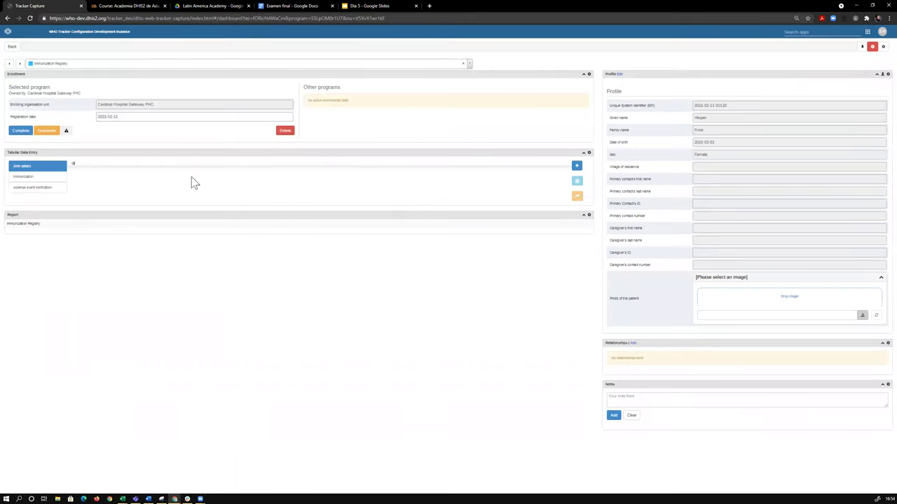
key(ctrl+plus)
key(ctrl+plus)
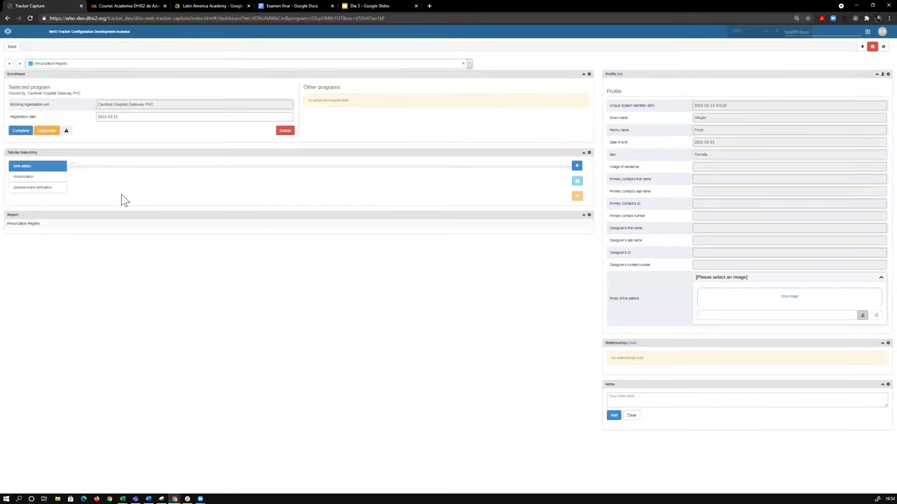
key(ctrl+plus)
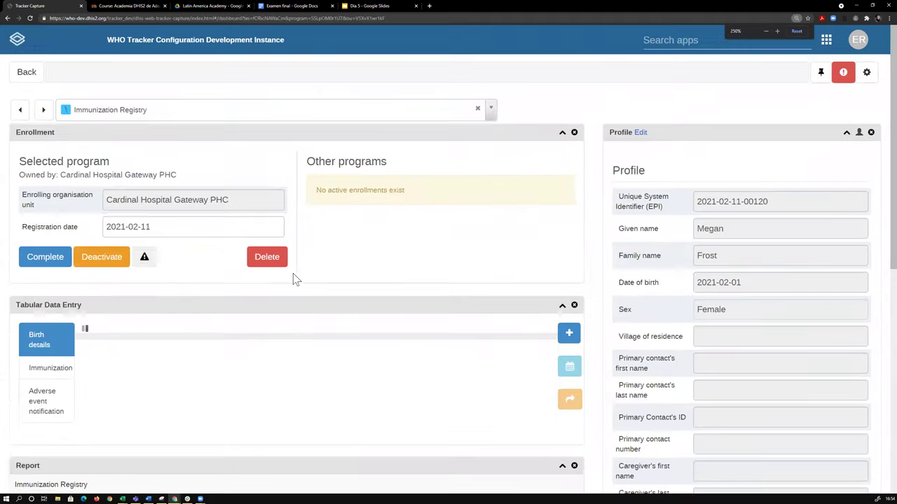
key(ctrl+plus)
key(ctrl+minus)
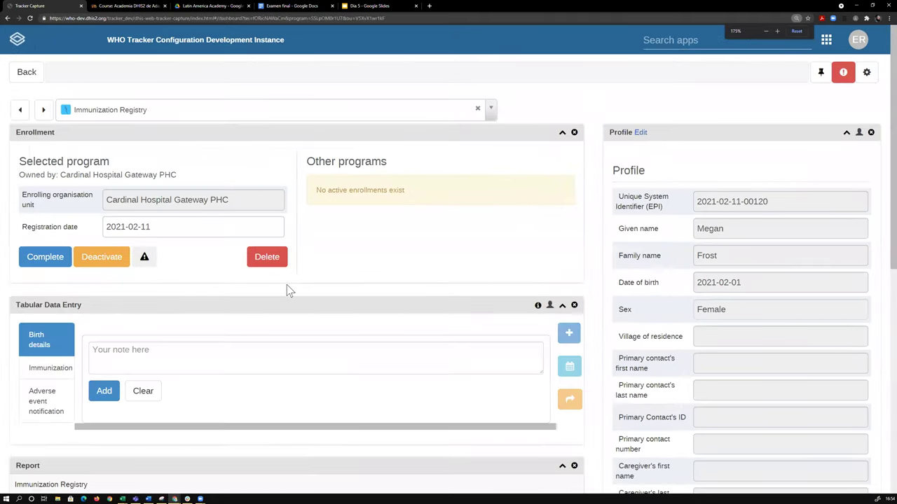
key(ctrl+minus)
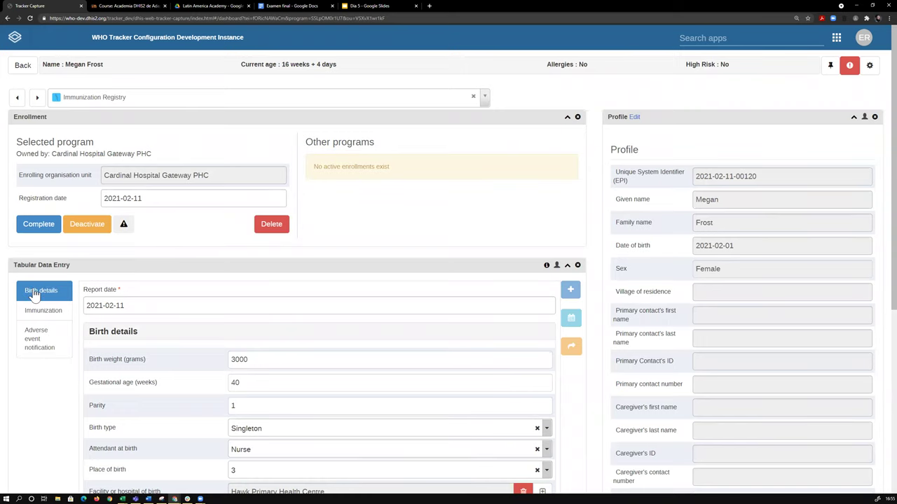
Look through the patient's Birth details form and the events recorded in the Immunization stage
scroll(261, 311, down, 4)
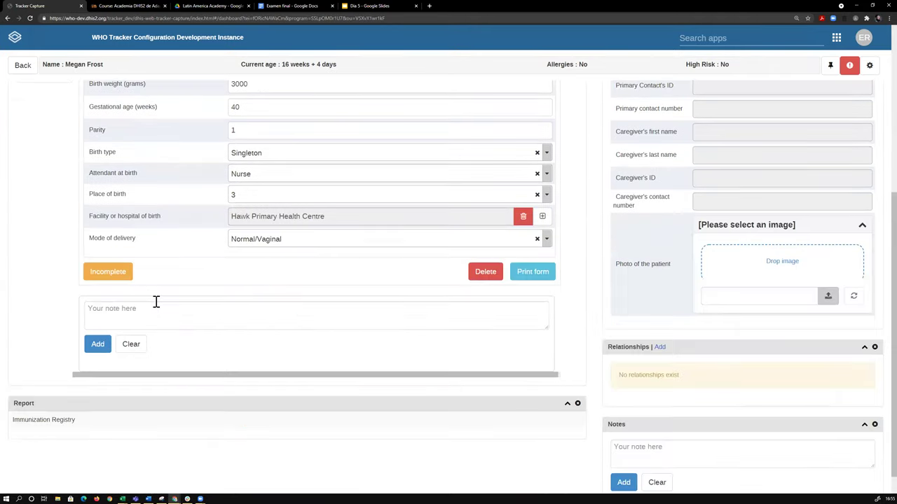
scroll(157, 301, up, 4)
click(40, 310)
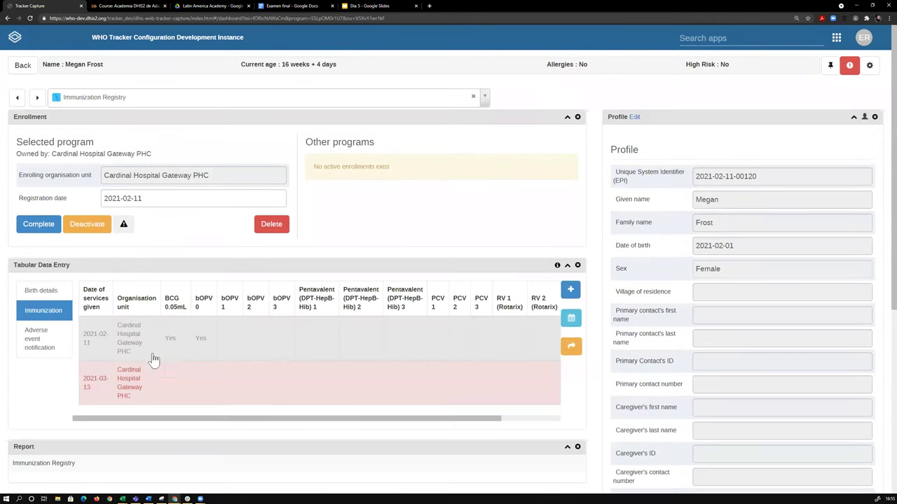
scroll(266, 308, down, 3)
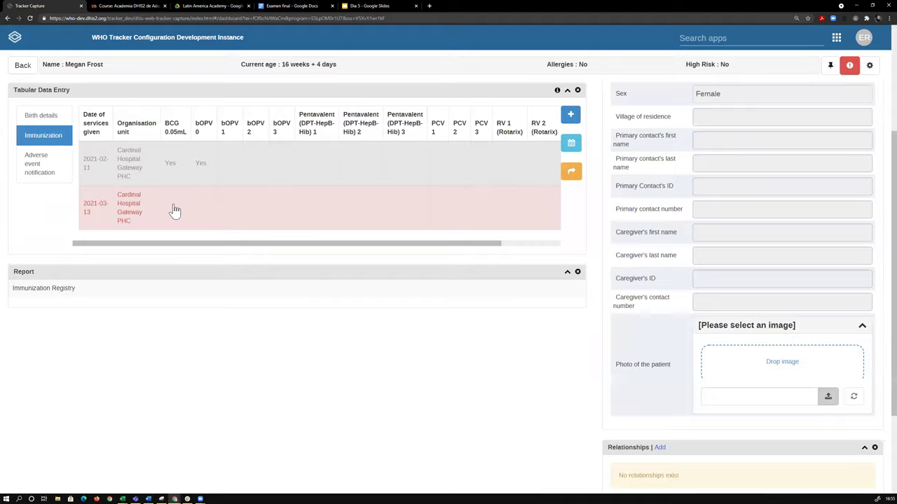
scroll(175, 210, up, 3)
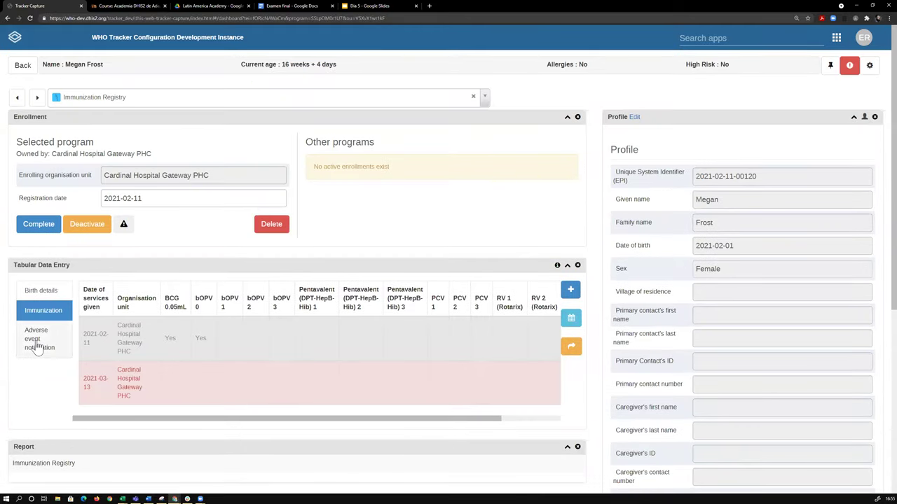
Add an Adverse event notification event dated 2021-05-28 to the patient's record and look over its form
click(39, 343)
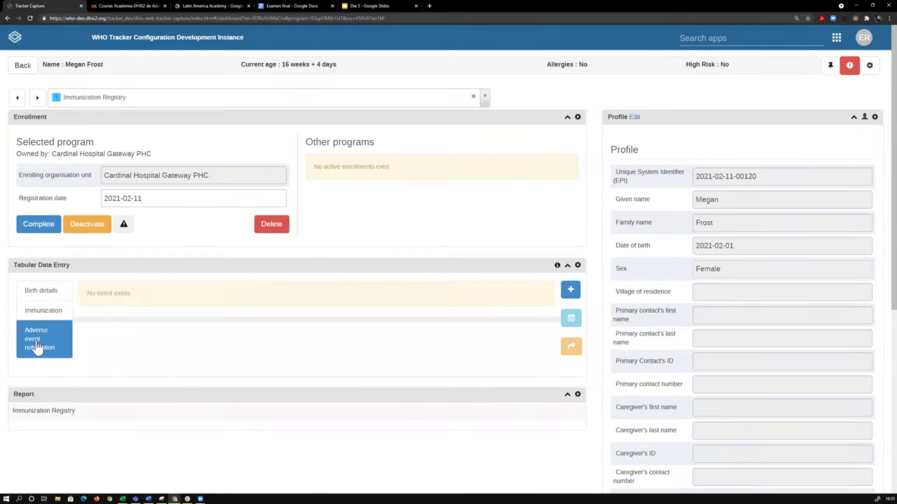
click(571, 290)
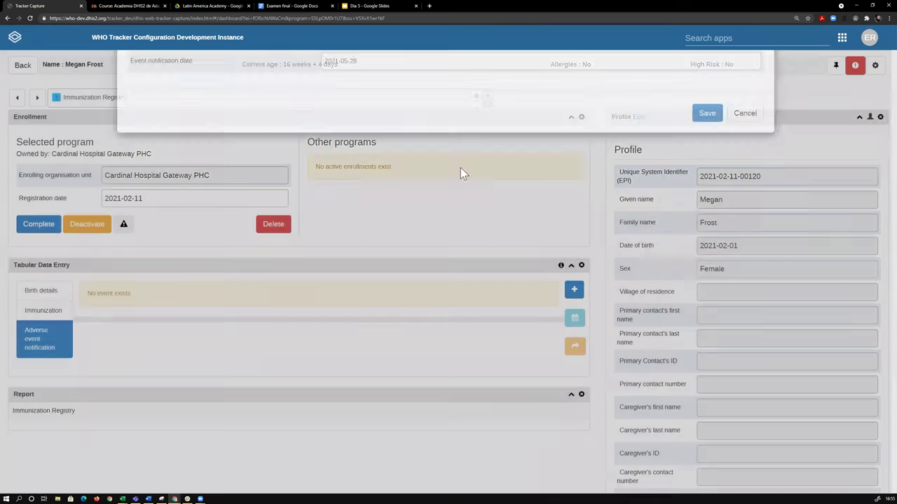
click(690, 179)
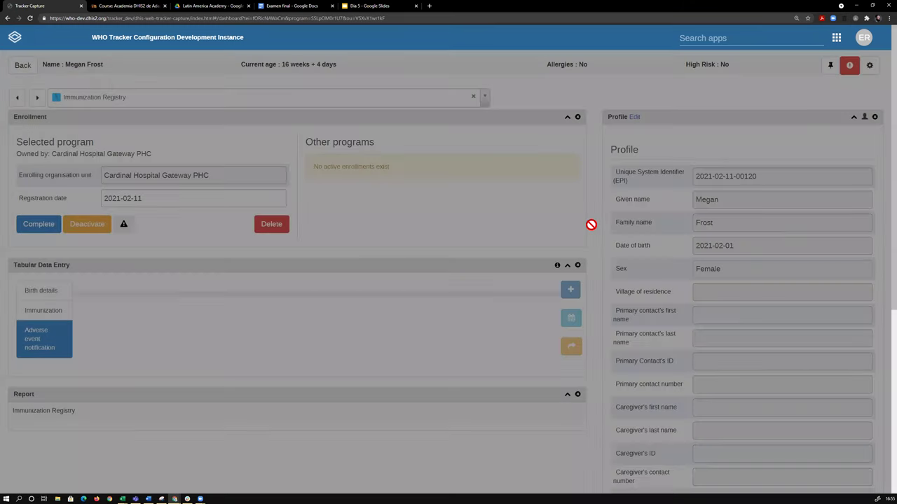
scroll(312, 180, down, 3)
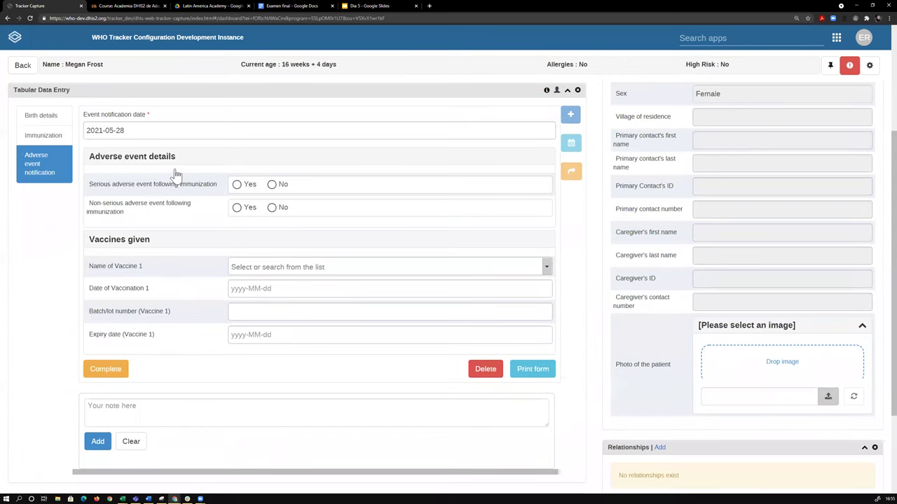
scroll(176, 177, up, 3)
scroll(260, 200, down, 3)
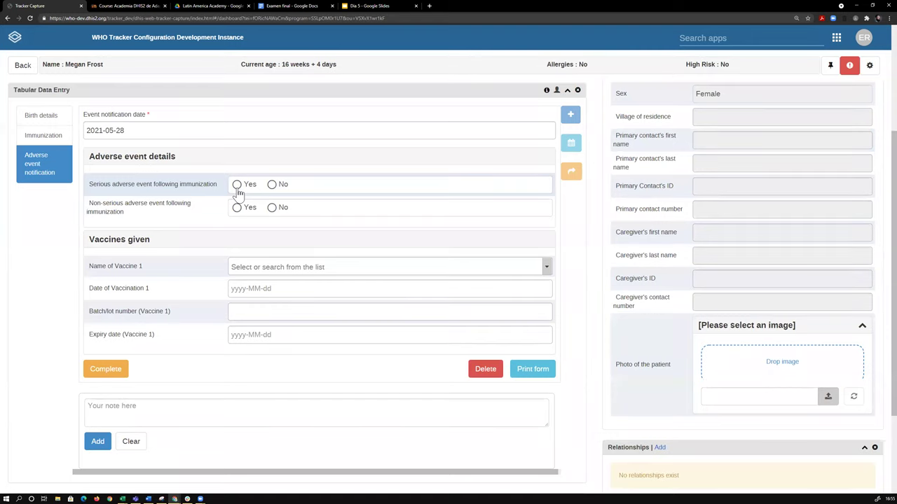
Toggle the answer to Serious adverse event following immunization to show the dependent fields' logic, leaving it set to Yes
click(236, 186)
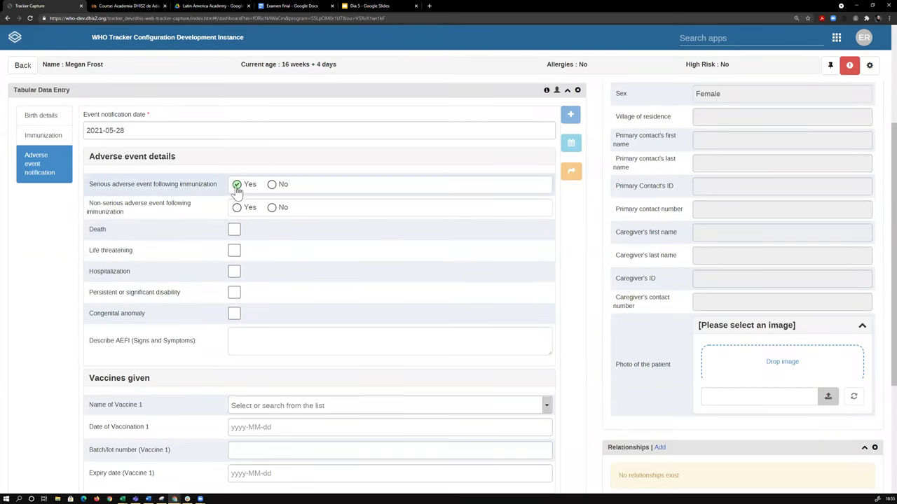
click(271, 185)
click(273, 184)
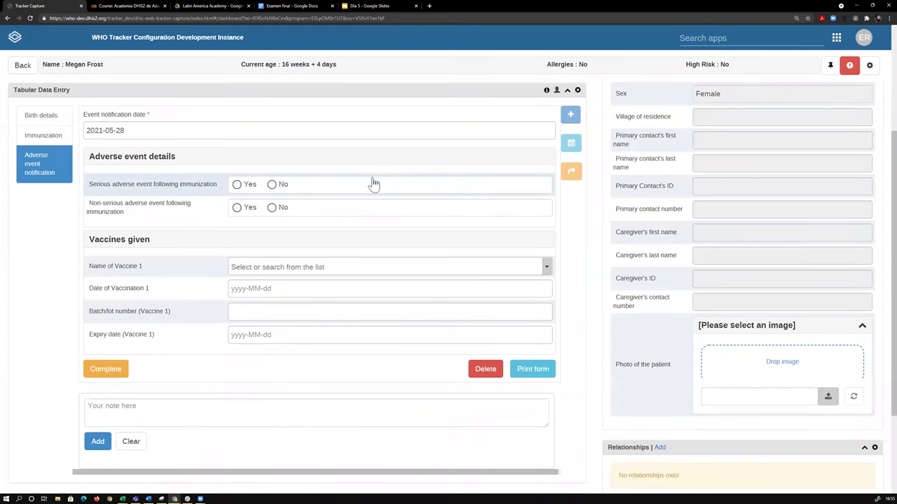
click(236, 185)
scroll(257, 202, down, 4)
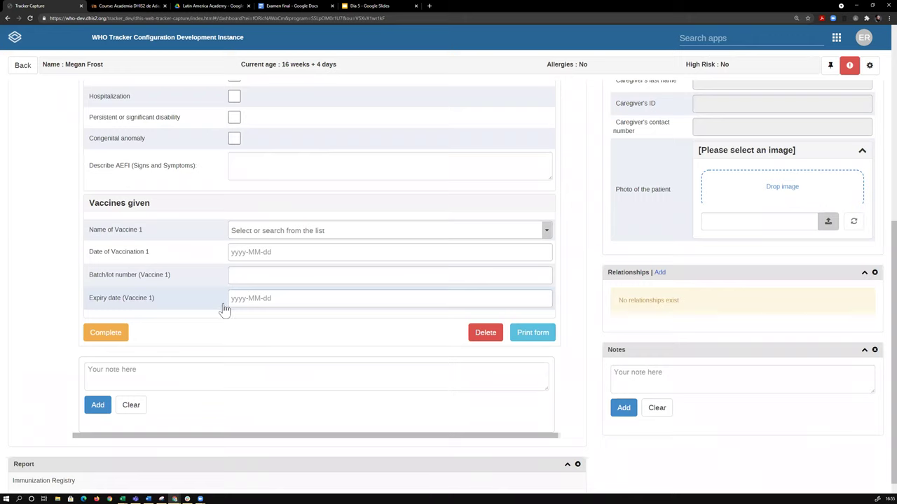
Bring up the completion warning for the adverse event, highlight its note about the AEFI reporting form, and cancel
click(114, 337)
drag(362, 155, 310, 140)
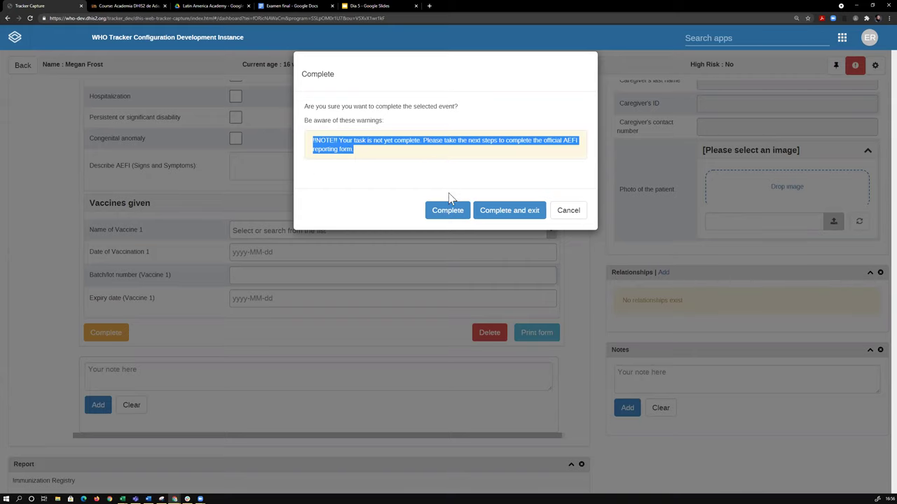
click(559, 210)
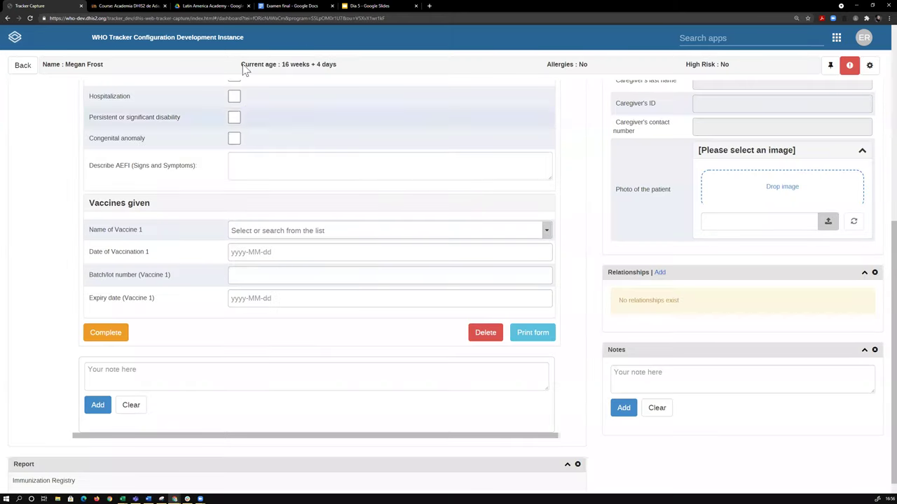
Switch to the Día 5 presentation in Google Slides and clear the text selection on the exam's ADVERTENCIA rule
click(367, 7)
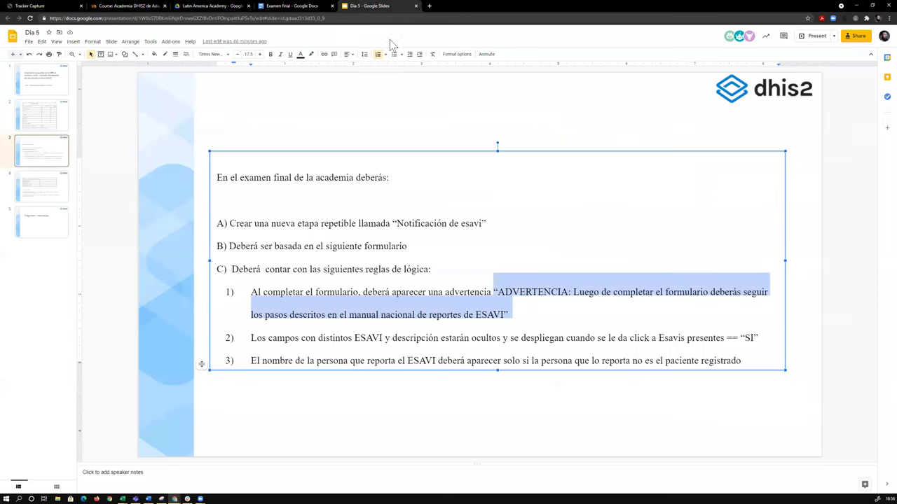
click(525, 328)
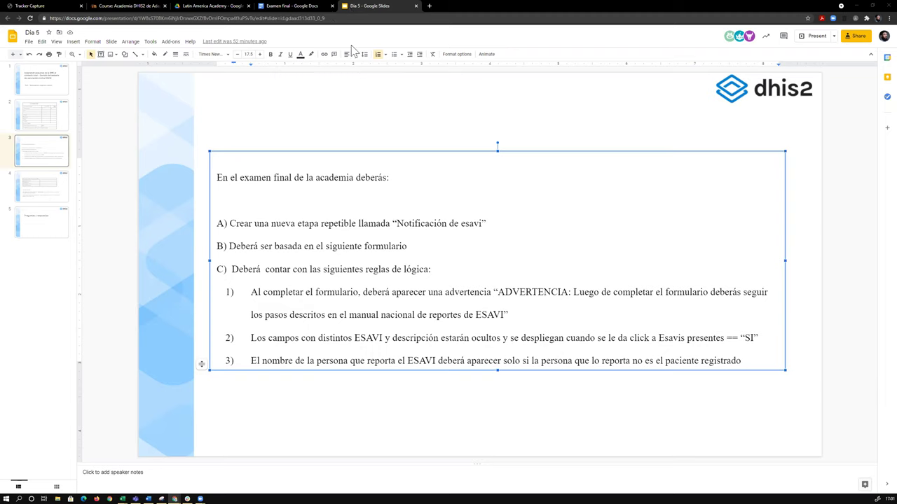
Return to Tracker Capture and switch the patient's program to COVAC - COVID-19 Vaccination Registry
click(60, 5)
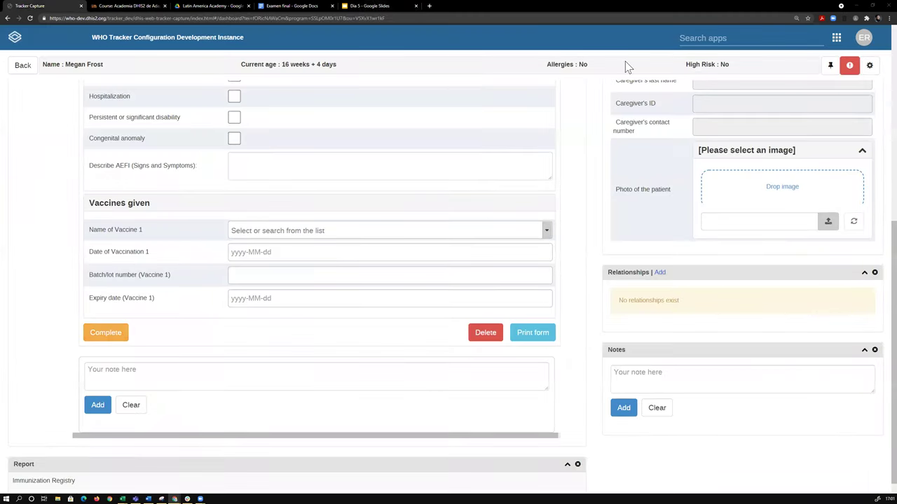
scroll(210, 210, up, 10)
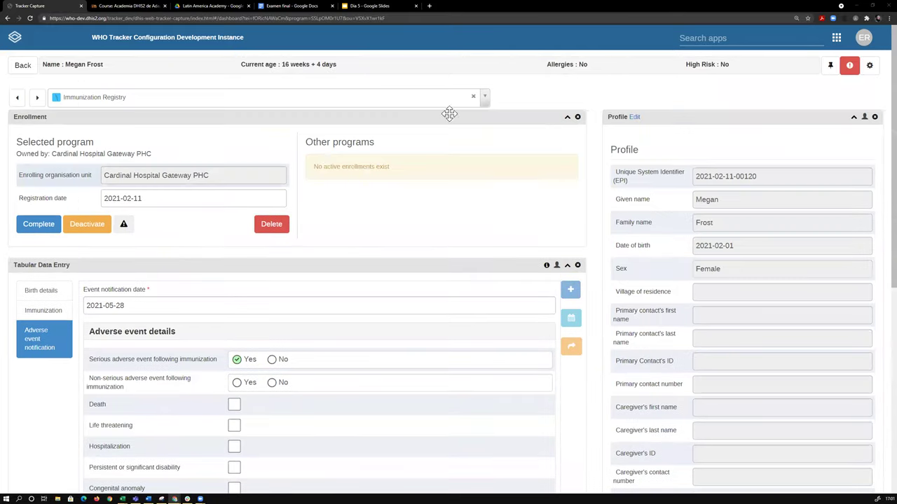
click(154, 97)
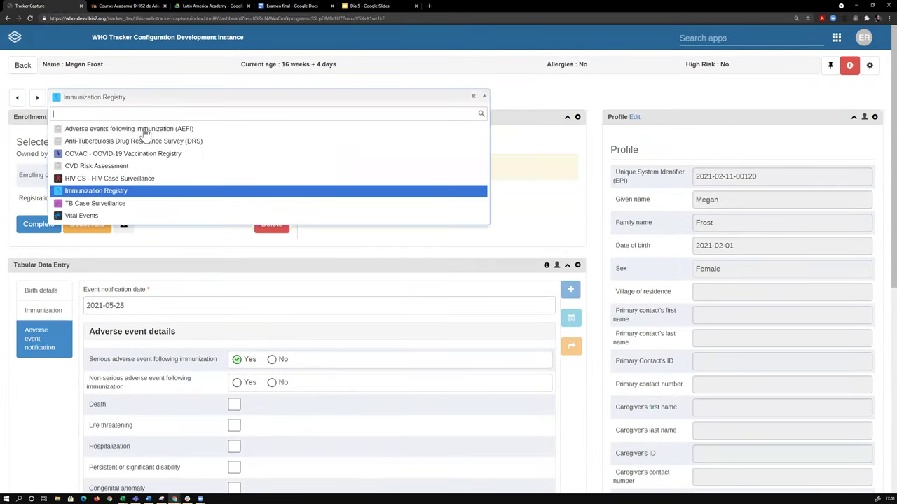
click(127, 153)
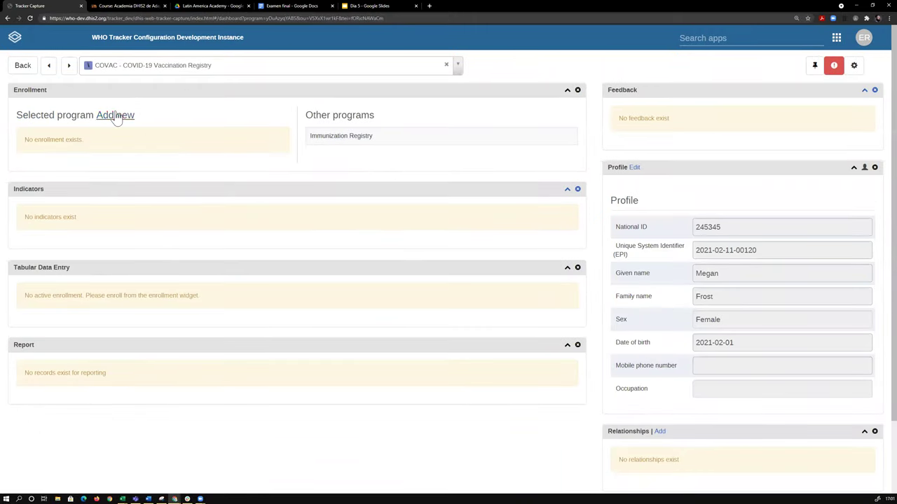
Enroll the patient in the COVID-19 vaccination program, keeping the prefilled registration details
click(116, 116)
scroll(44, 265, down, 4)
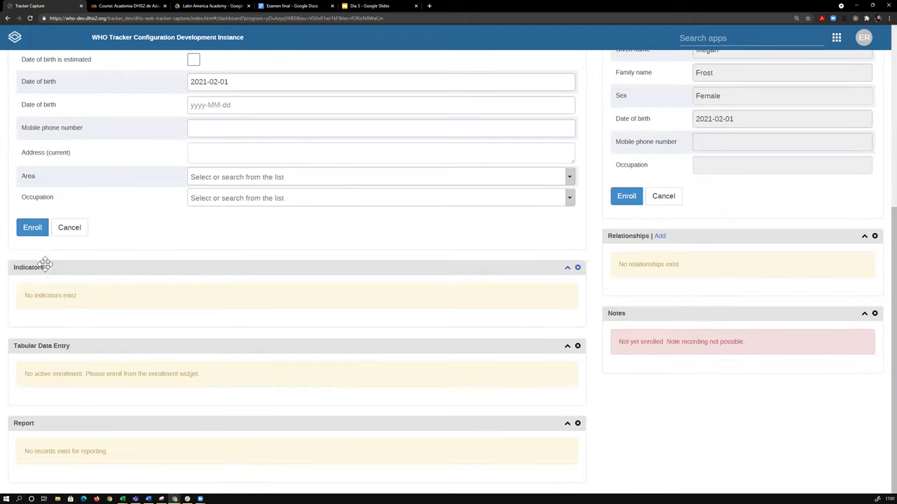
click(33, 229)
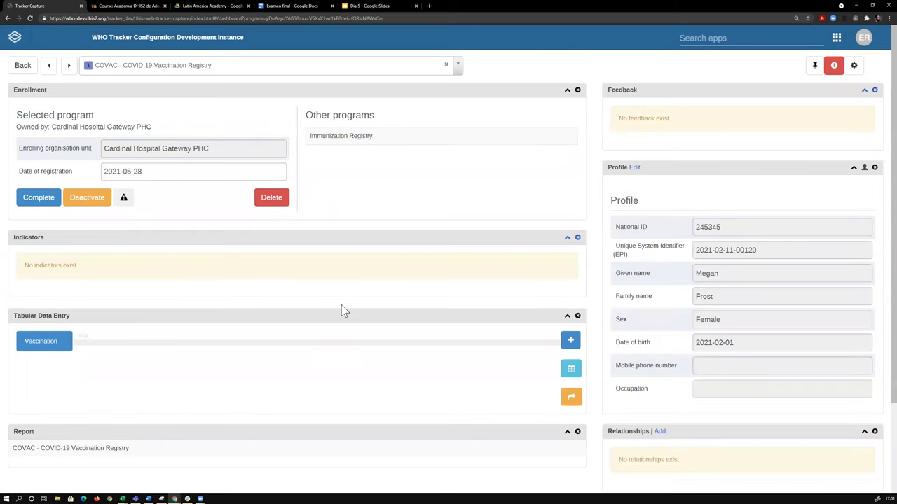
Set the vaccination date of the Vaccination event to 2021-05-08
scroll(288, 285, down, 1)
scroll(287, 286, down, 1)
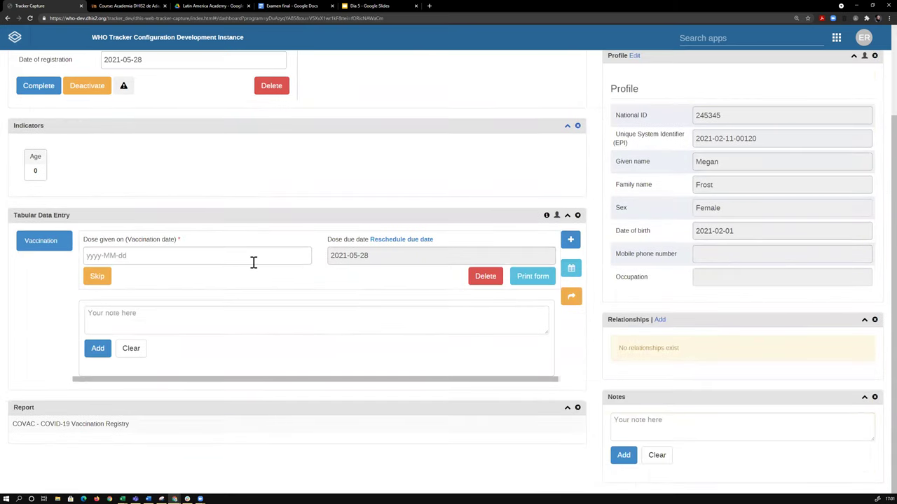
click(142, 256)
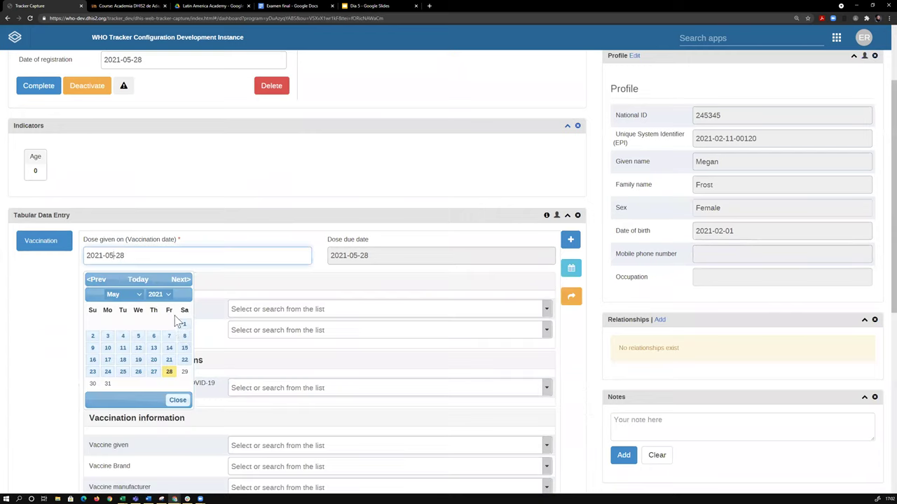
click(183, 334)
Set Vaccine given to mRNA-1273 / Moderna and highlight the automatically filled vaccine brand
scroll(210, 294, down, 3)
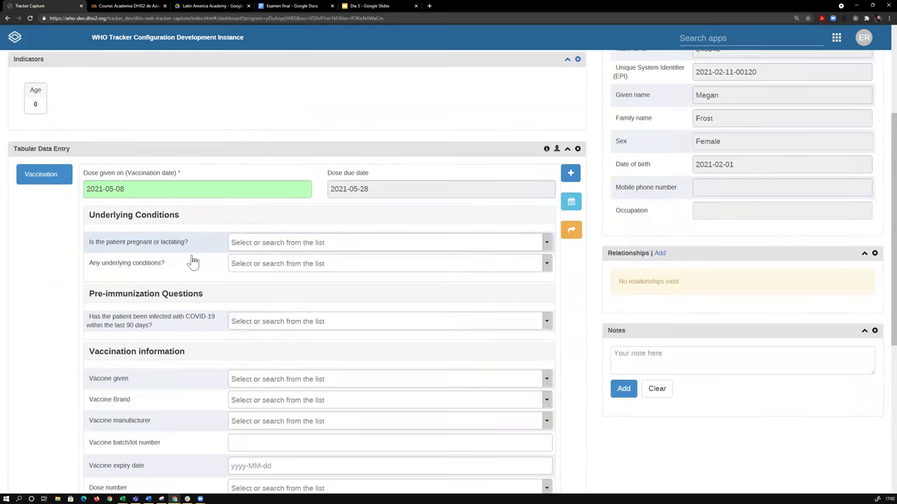
click(274, 275)
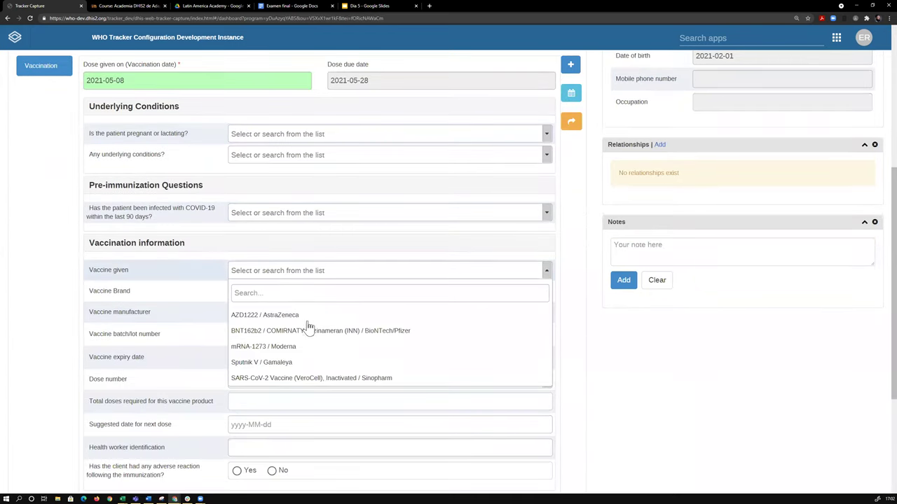
click(304, 346)
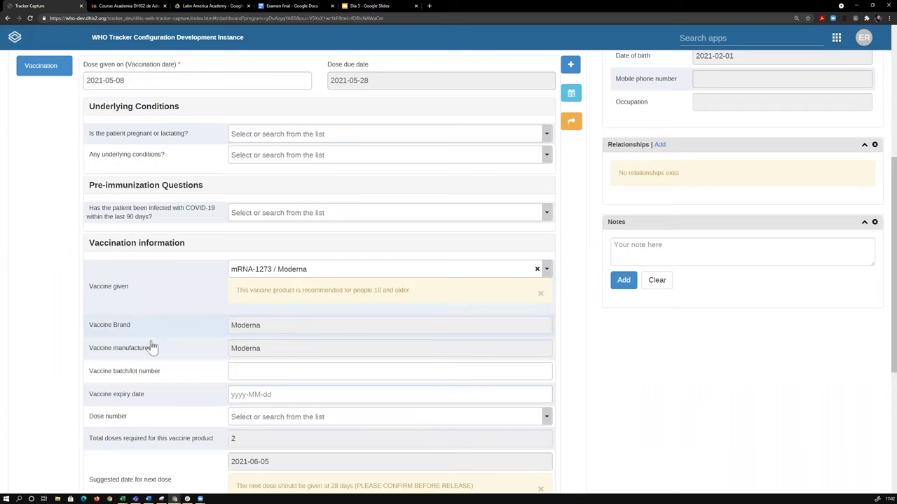
double_click(261, 326)
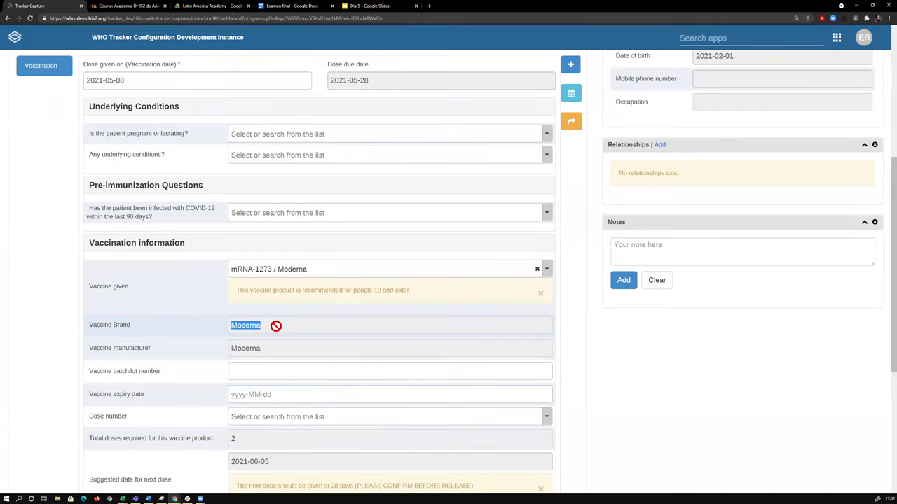
Change Vaccine given to AZD1222 / AstraZeneca and accept the notice about the vaccine manufacturer
click(390, 320)
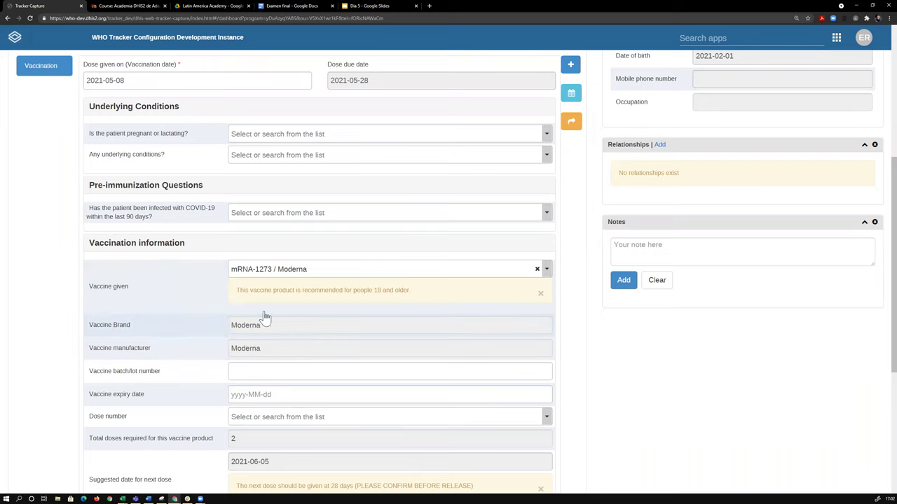
scroll(257, 340, down, 3)
scroll(257, 338, up, 5)
scroll(252, 325, down, 5)
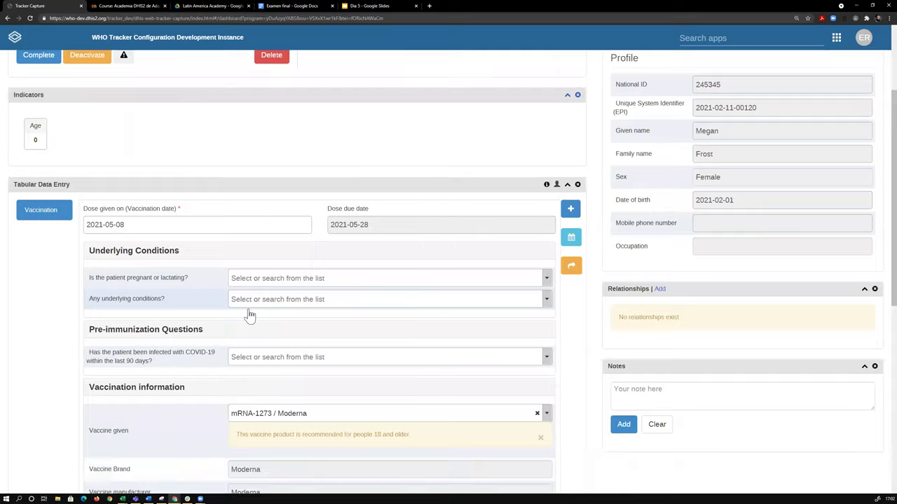
scroll(252, 317, up, 3)
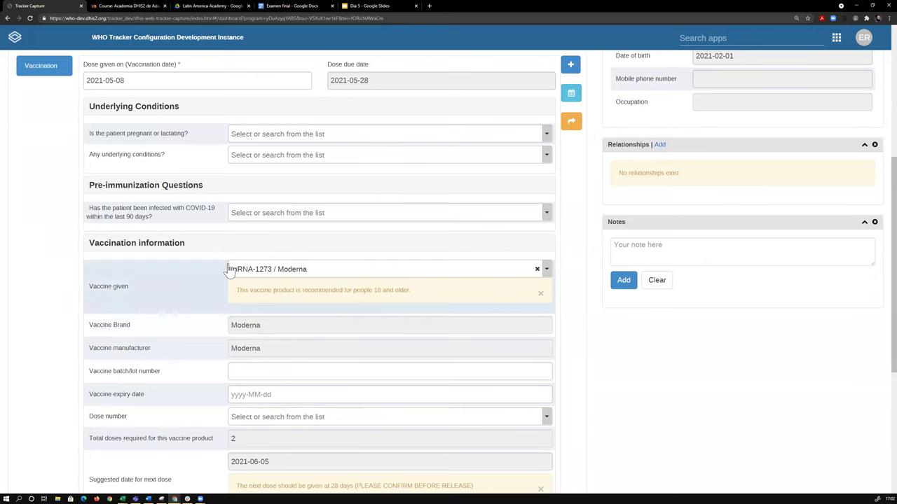
click(324, 276)
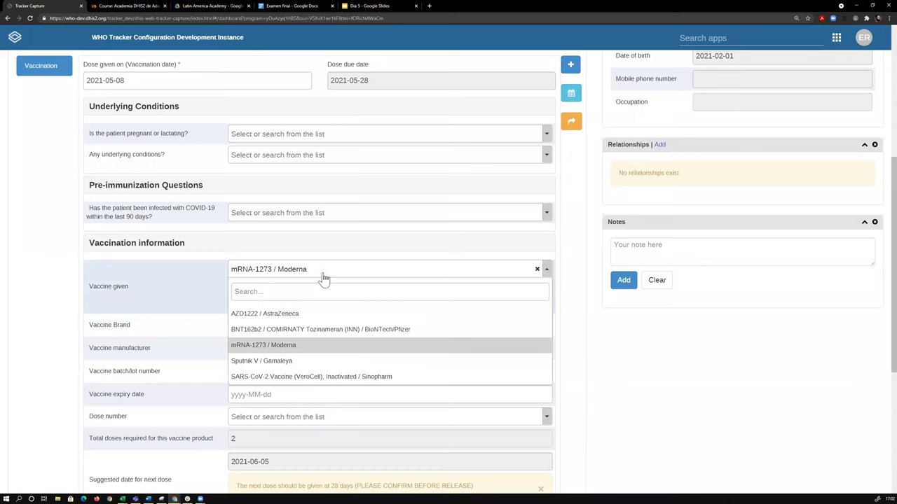
click(285, 315)
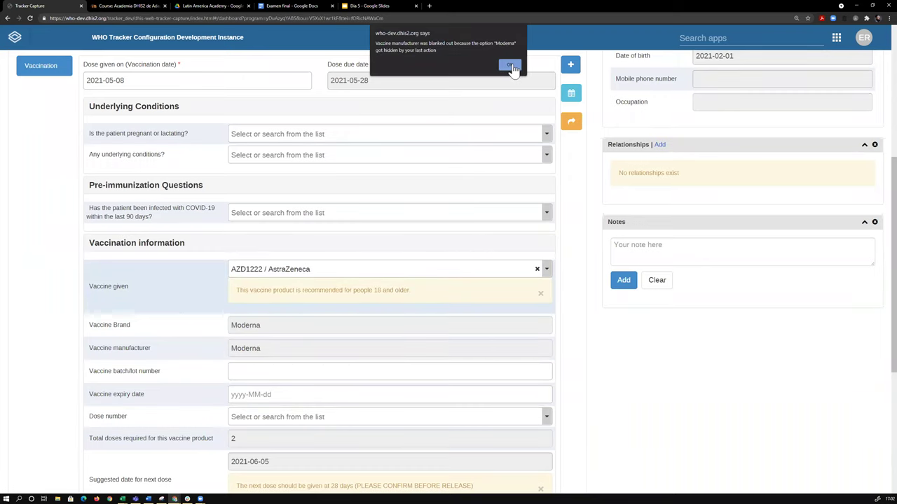
click(512, 66)
Look through the vaccine manufacturers offered for AstraZeneca without choosing one
click(284, 351)
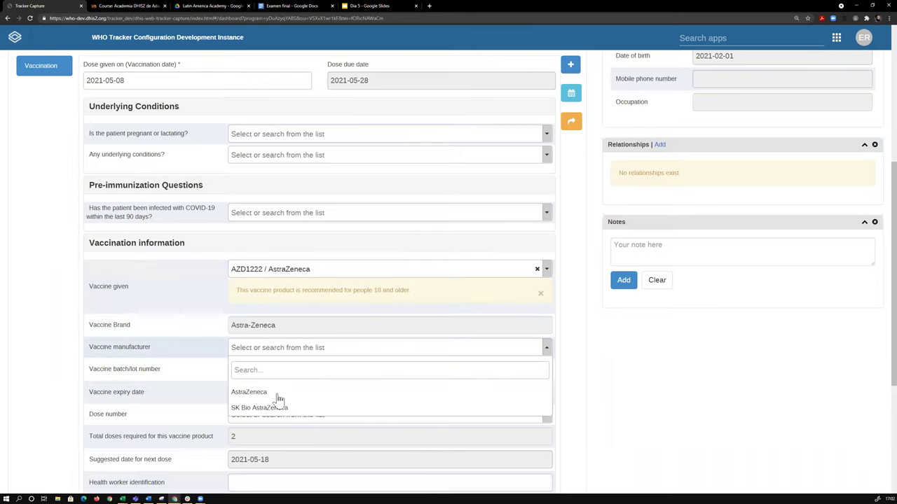
click(274, 352)
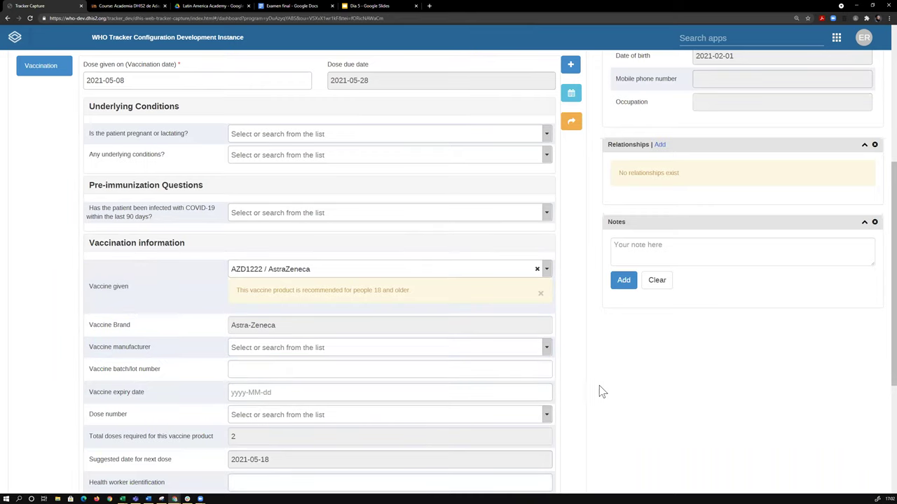
scroll(545, 248, up, 4)
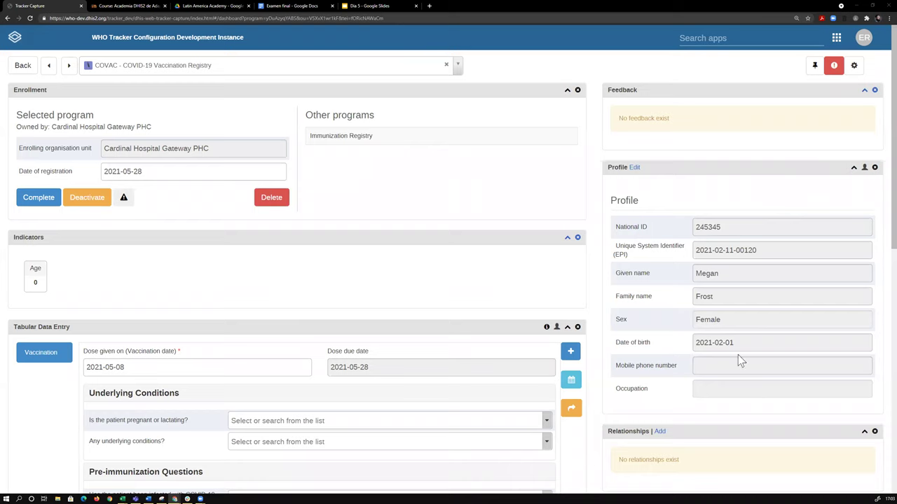
Switch to the Academia DHIS2 workspace in Slack and open the YouTube video on installing DHIS2 on Windows 10
click(187, 498)
scroll(81, 225, up, 10)
scroll(84, 233, up, 15)
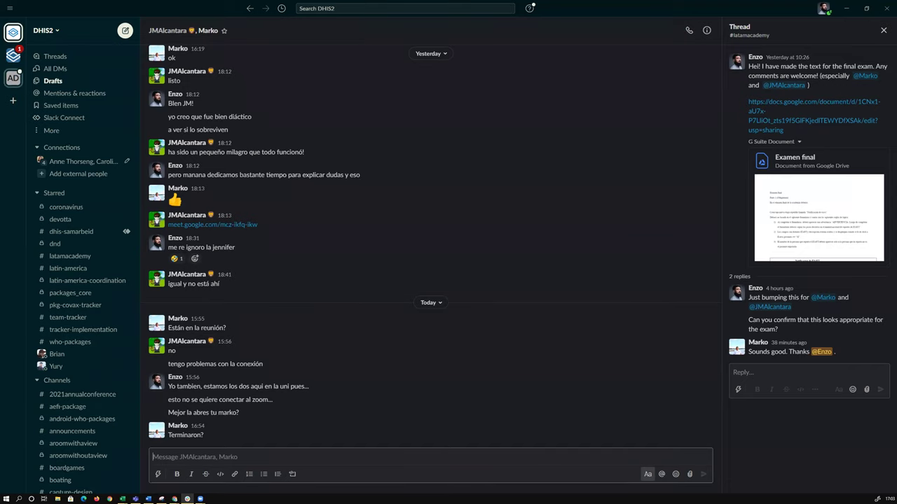
key(ctrl+3)
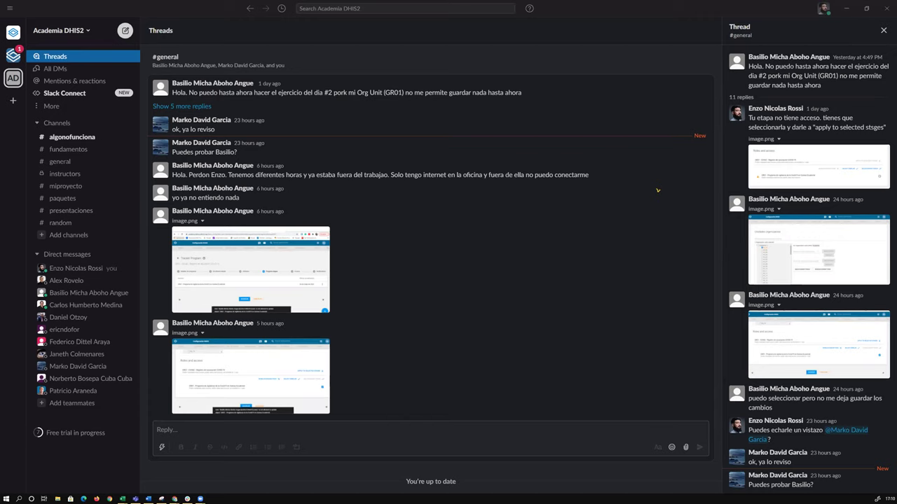
click(751, 222)
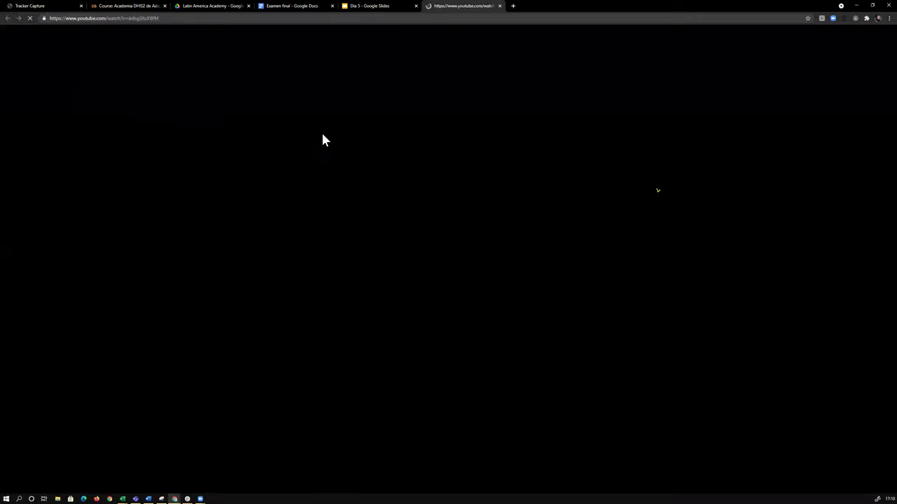
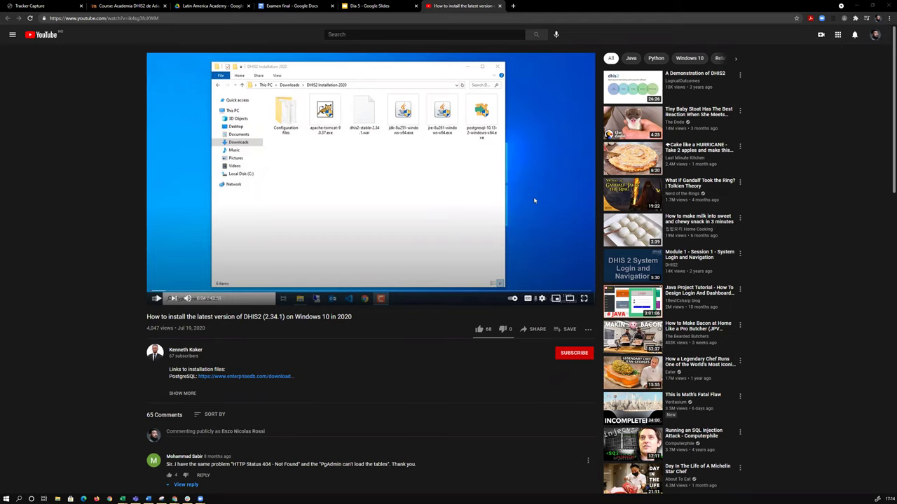
Open the Comunidad de habla hispana category of the DHIS2 Community in a new browser tab and select its web address
click(513, 6)
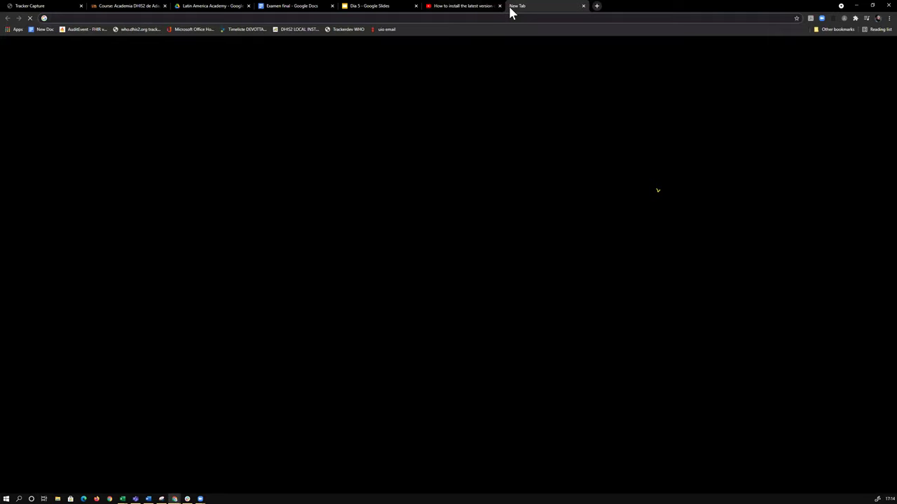
text(community)
key(Return)
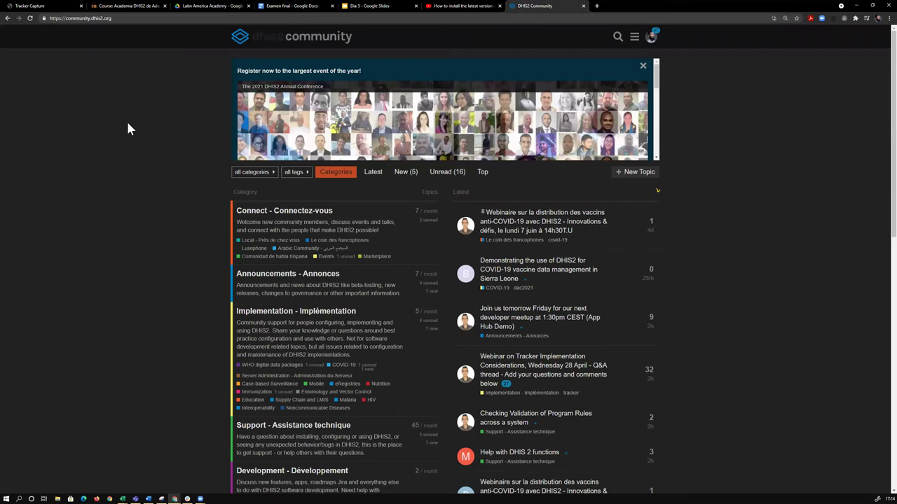
click(270, 258)
scroll(210, 267, down, 1)
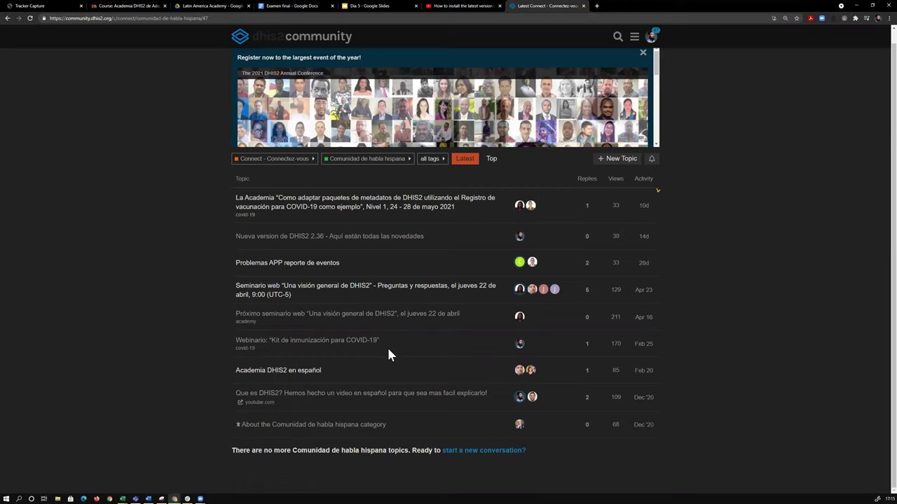
click(209, 18)
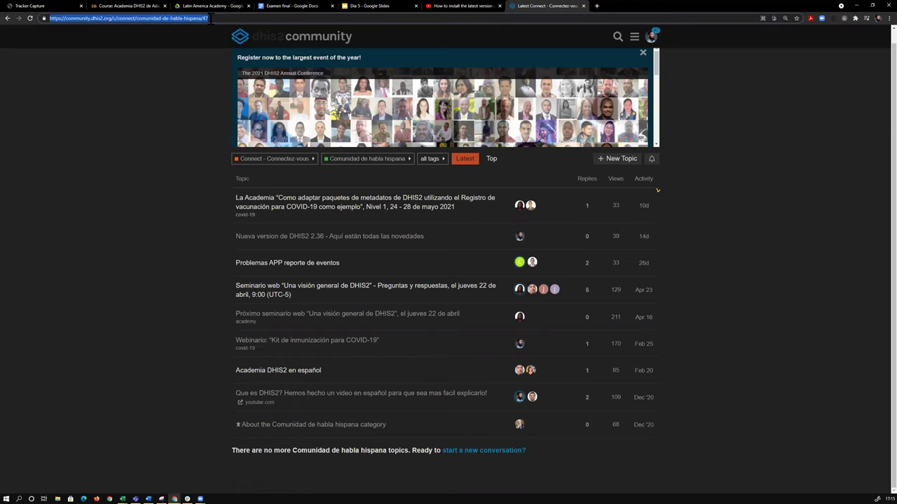
key(BackSpace)
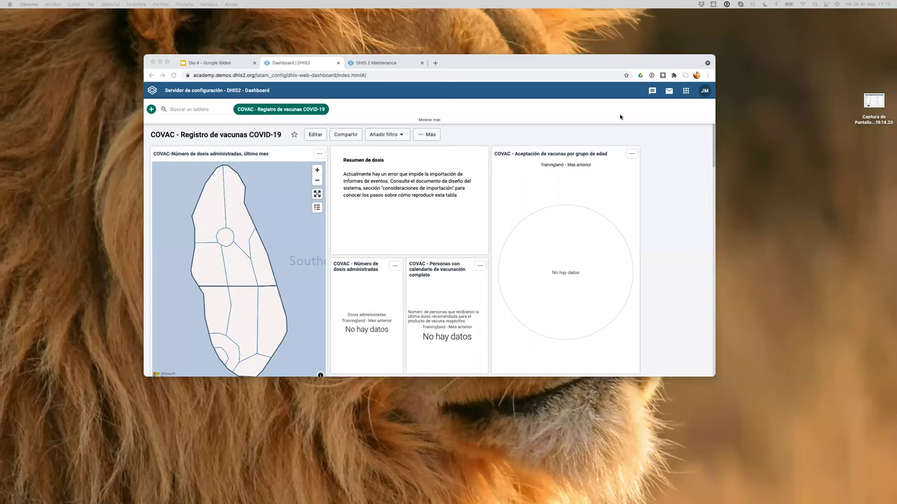
Enlarge the browser window showing the COVAC dashboard and reposition it on the desktop
click(711, 375)
drag(711, 376, 782, 471)
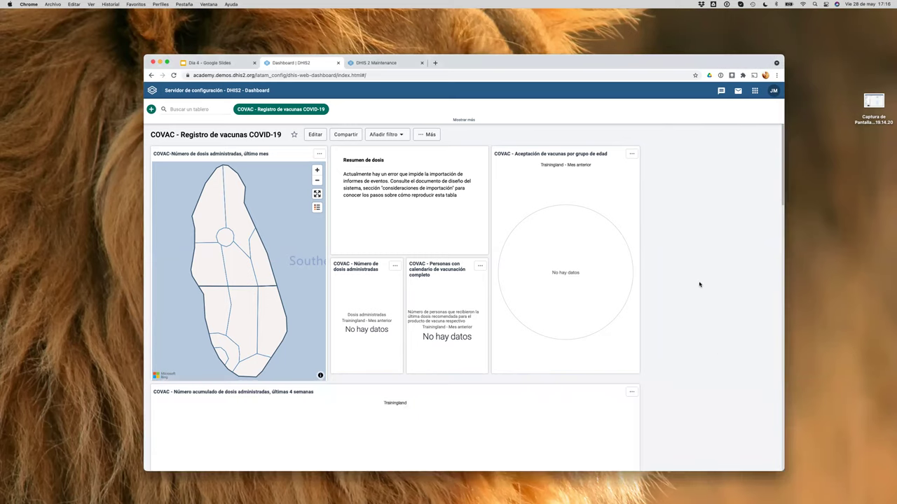
drag(486, 63, 454, 47)
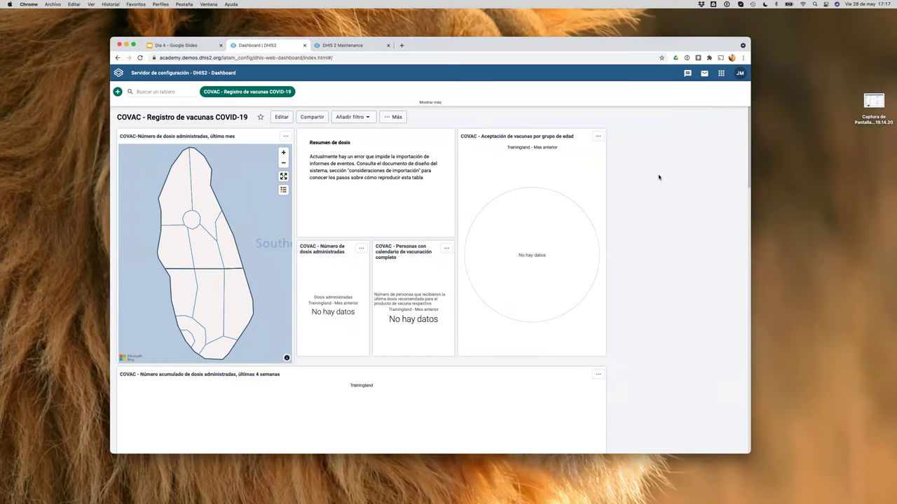
Open the GR47 - Nacionalidad option set in DHIS 2 Maintenance and examine its options
click(342, 44)
click(127, 119)
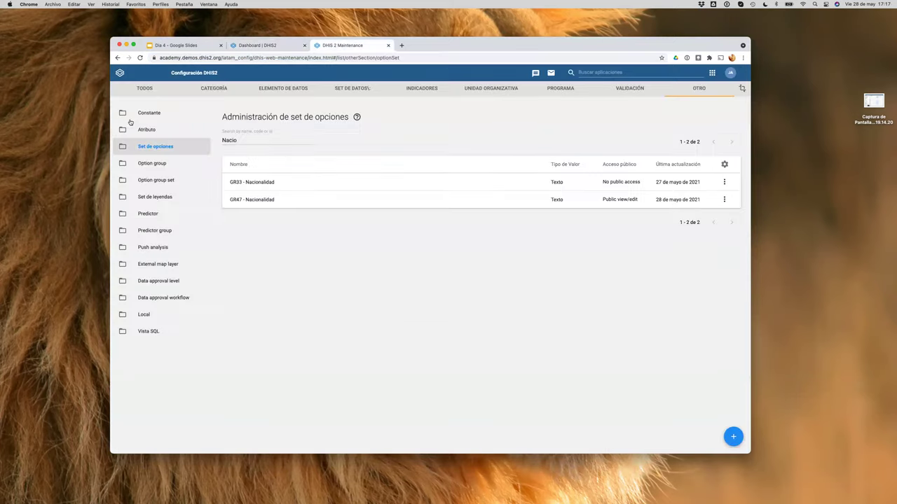
click(250, 204)
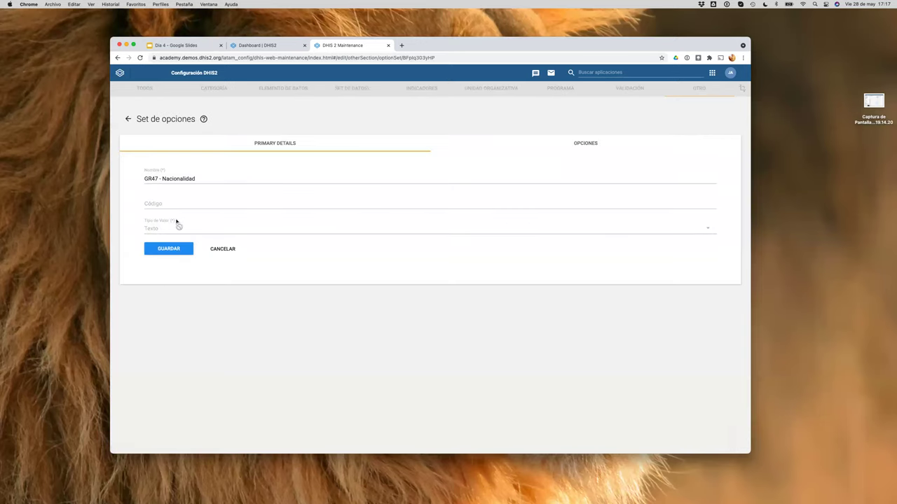
click(594, 146)
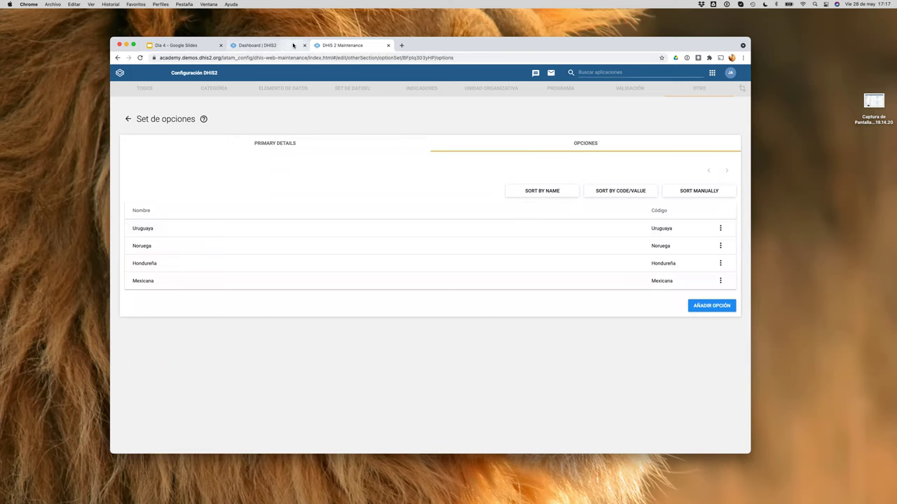
Open the Maintenance app in the dashboard's browser tab and show the list of tracked entity attributes
click(262, 45)
click(721, 73)
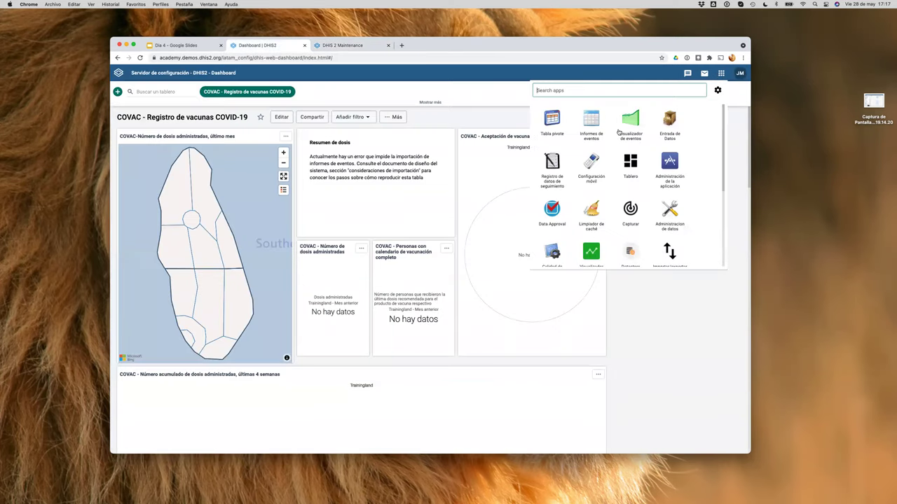
scroll(594, 176, down, 3)
click(592, 168)
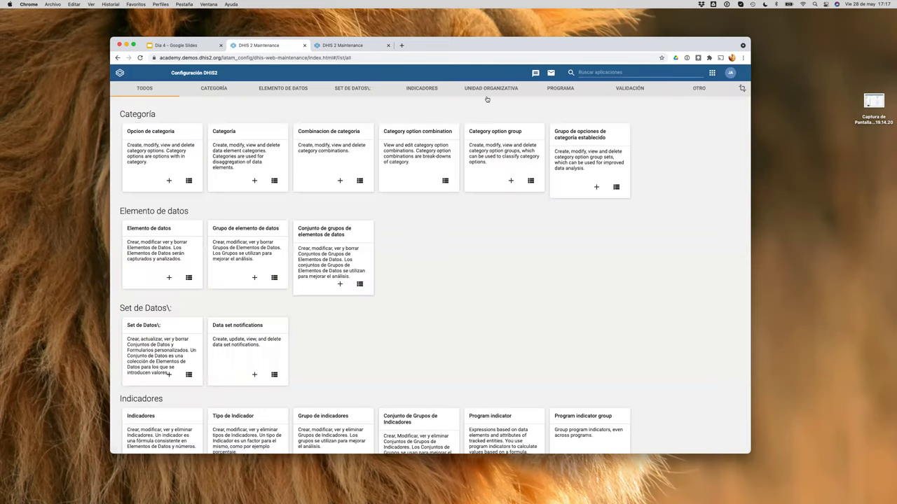
click(566, 89)
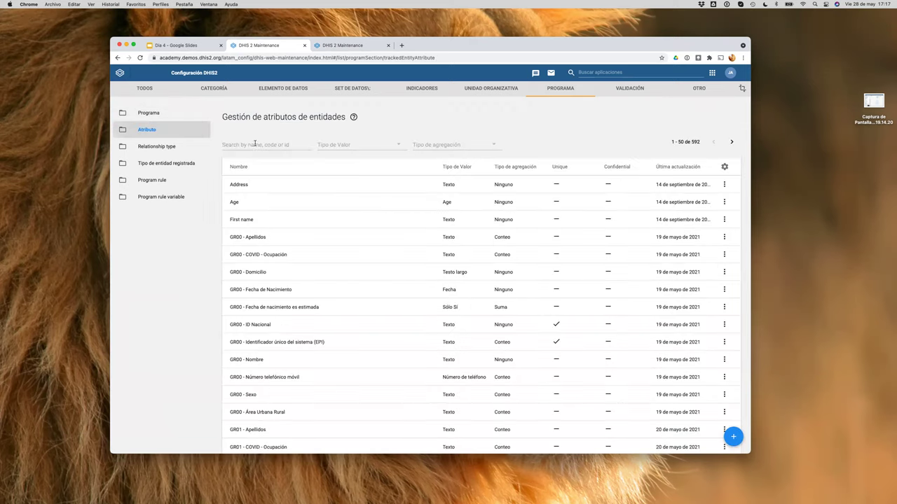
Search the entity attributes for "Nacio" and open the GR47 - Nacionalidad attribute
click(255, 143)
text(Nacio)
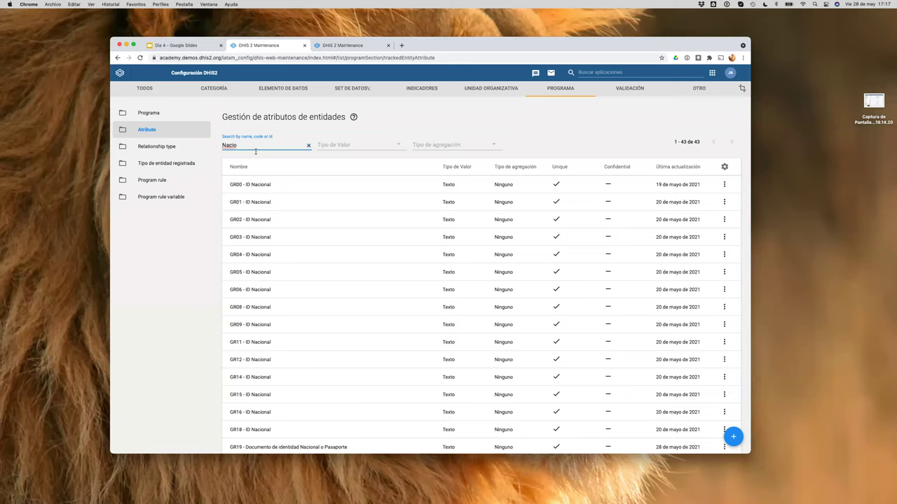
scroll(280, 251, down, 4)
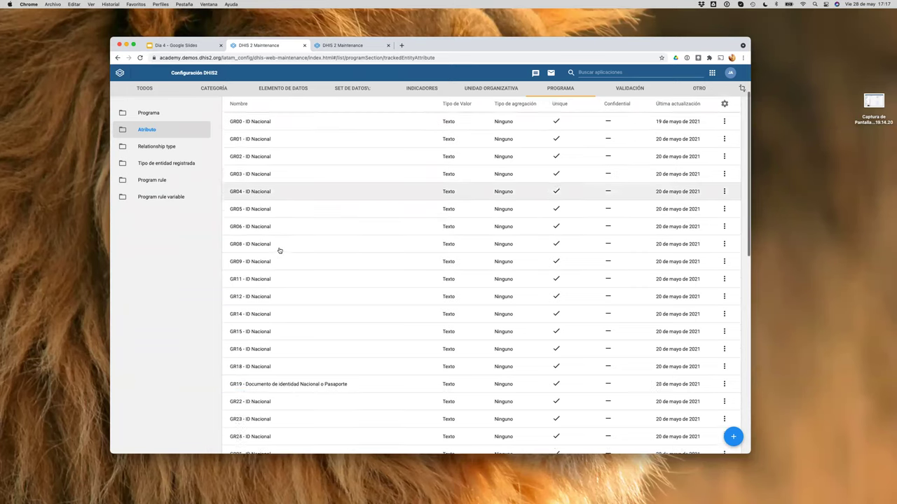
scroll(294, 361, down, 8)
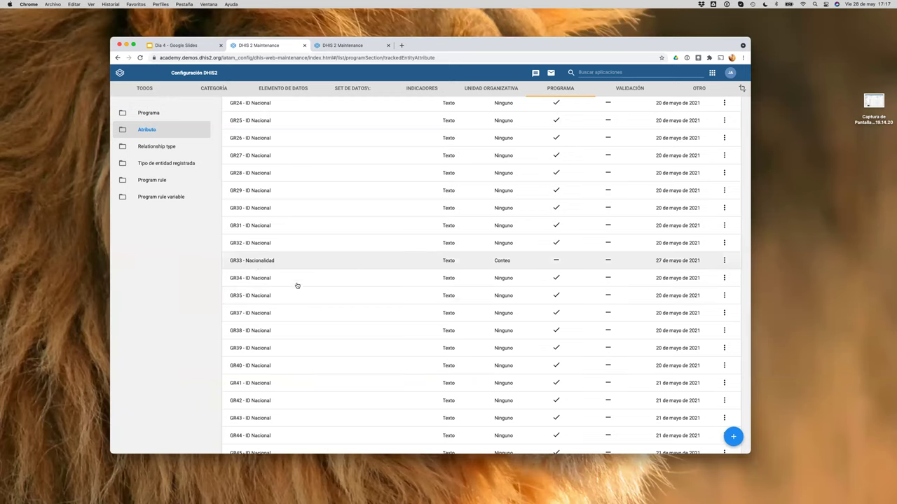
scroll(298, 288, down, 4)
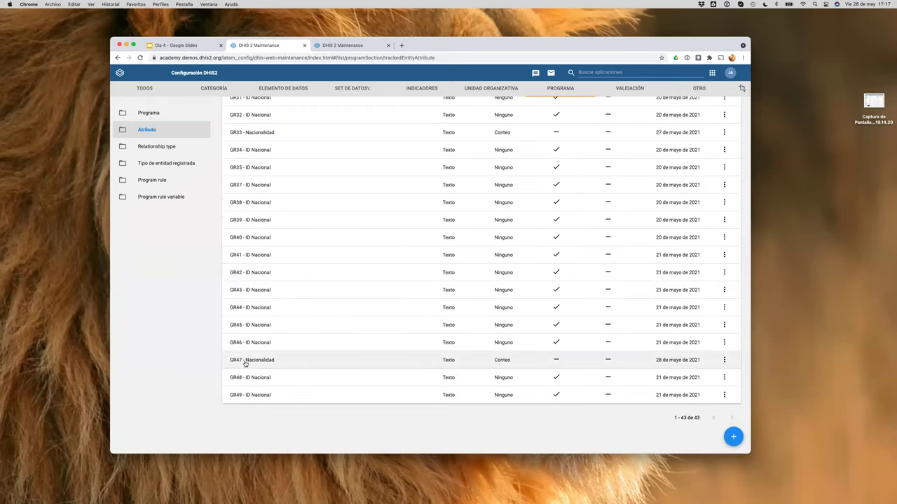
click(248, 363)
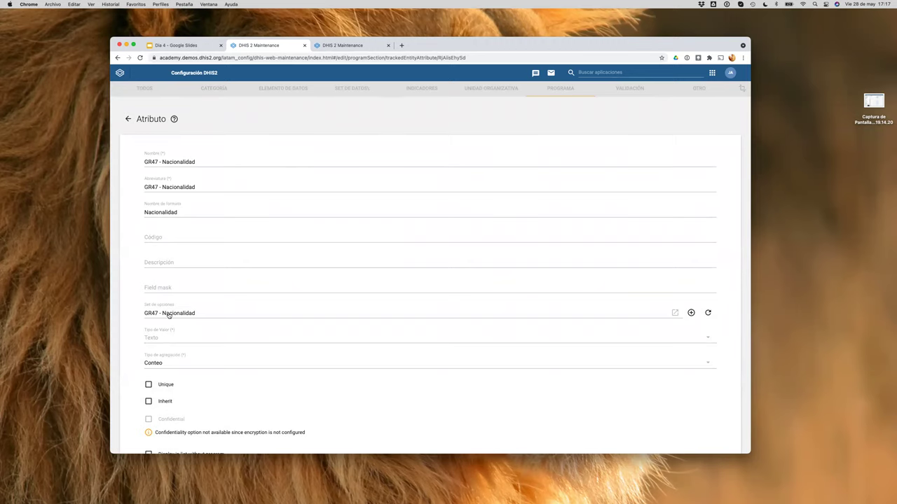
Review the GR47 - Nacionalidad attribute's option set and other settings, then leave it without saving
scroll(150, 332, down, 1)
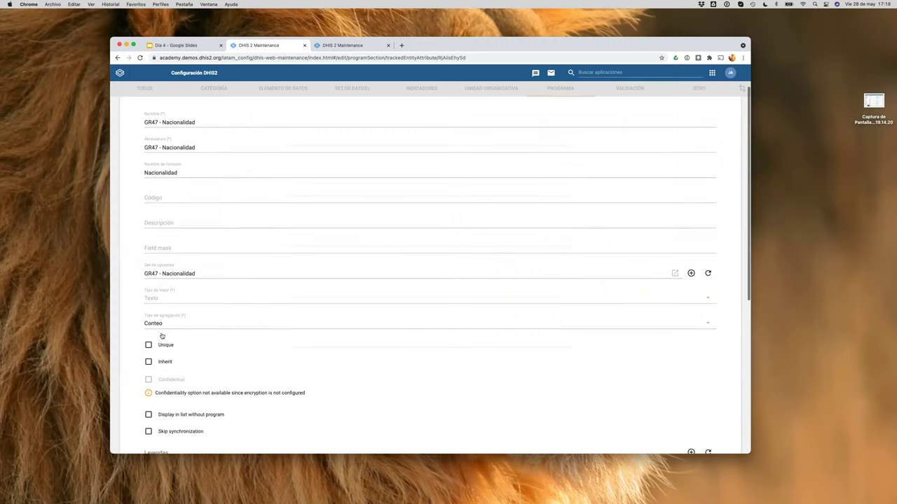
scroll(139, 337, down, 3)
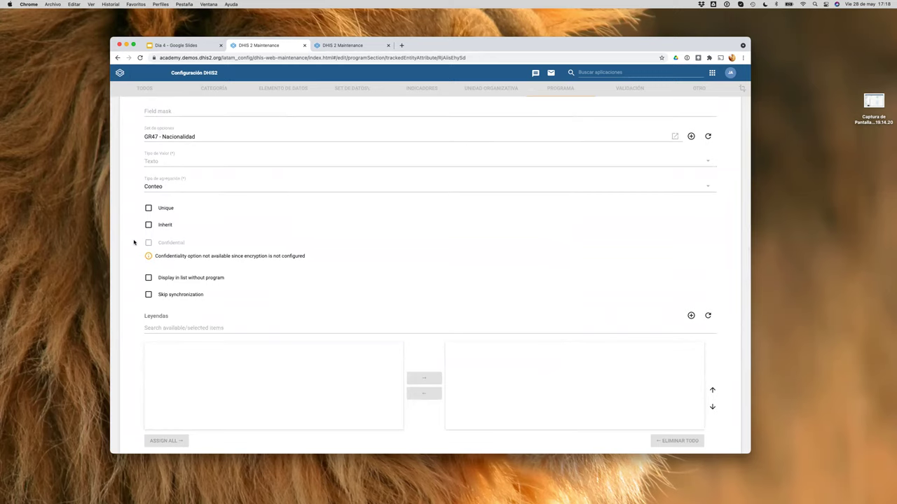
scroll(135, 327, down, 3)
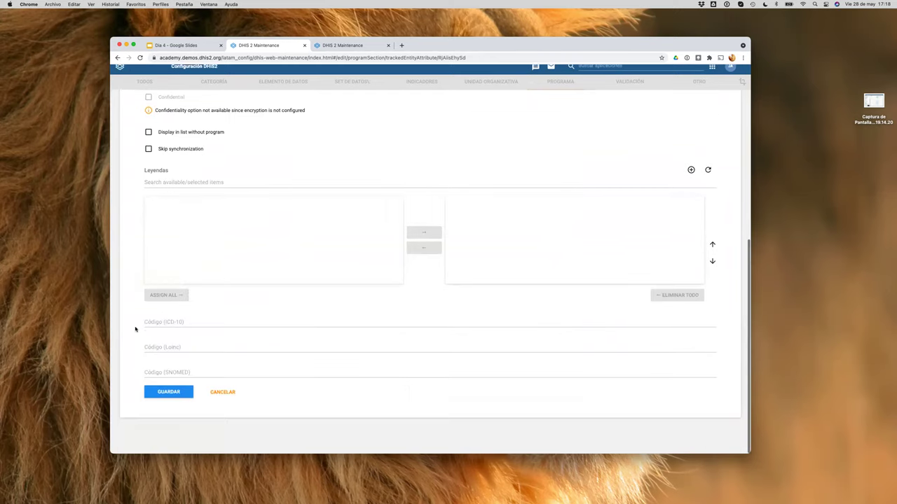
click(222, 398)
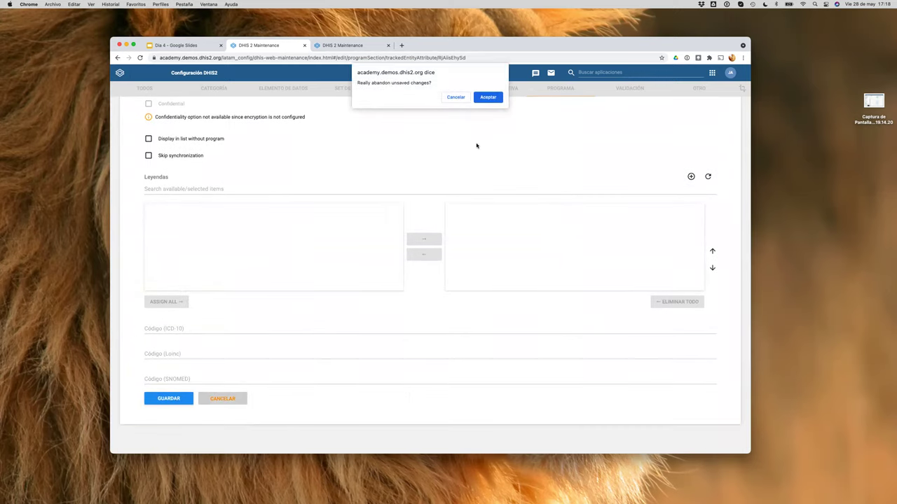
click(488, 96)
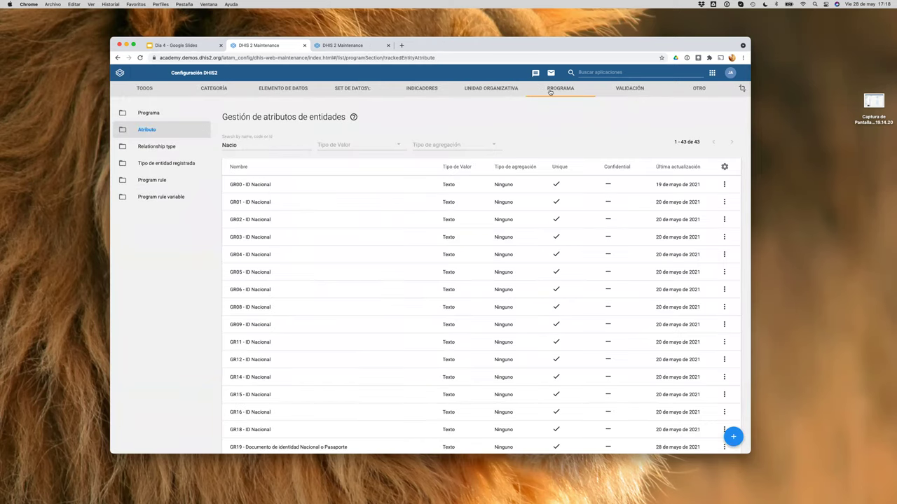
Search the programs for "GR47" and open the attributes of the GR47 - COVAC - Registro de vacunación COVID-19 program
click(176, 113)
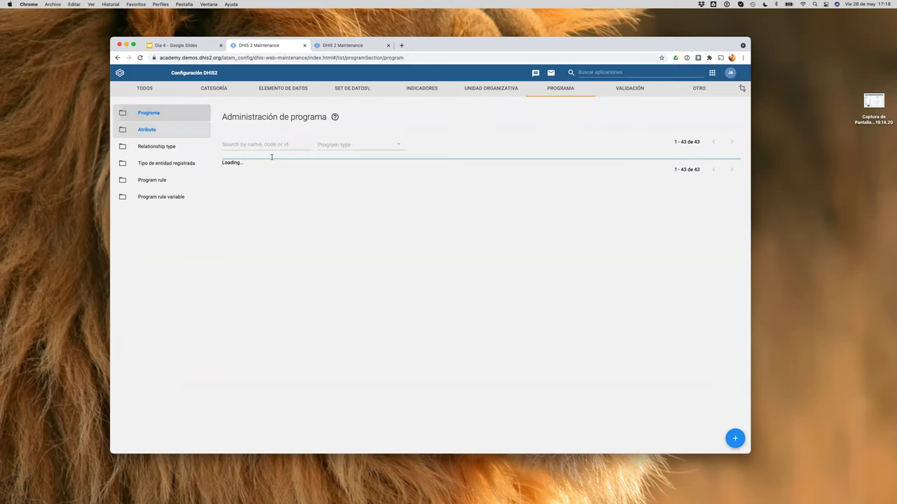
click(278, 138)
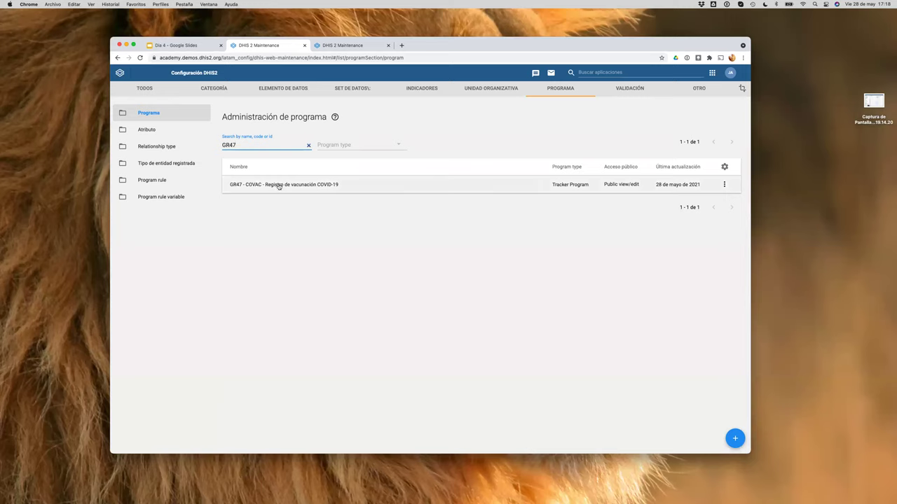
click(277, 185)
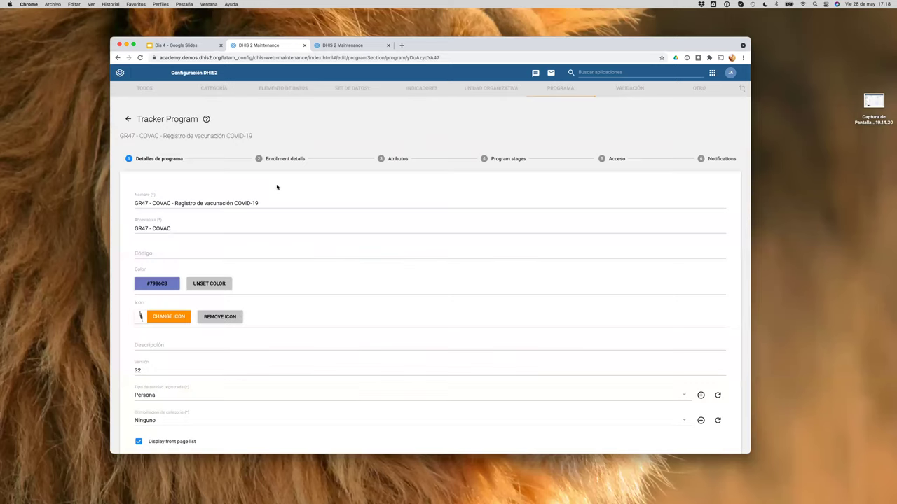
click(395, 159)
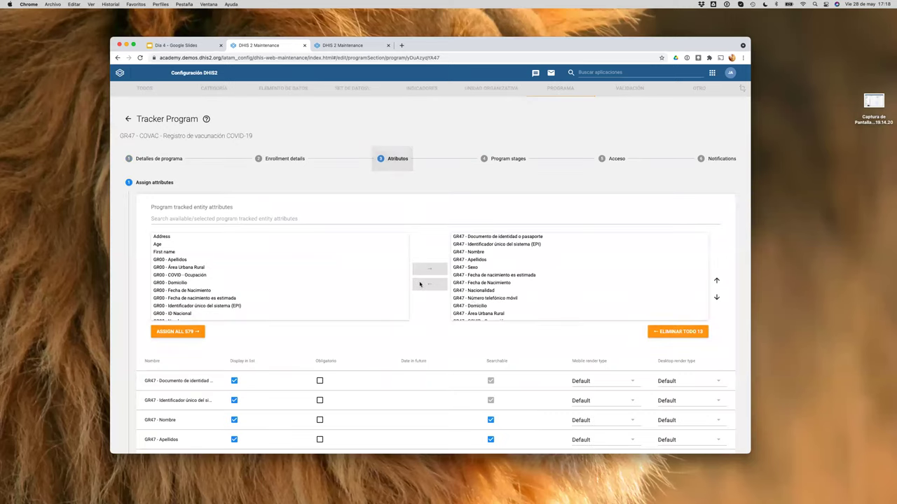
Enable display in list for the GR47 - Nacionalidad attribute and save the program
click(474, 290)
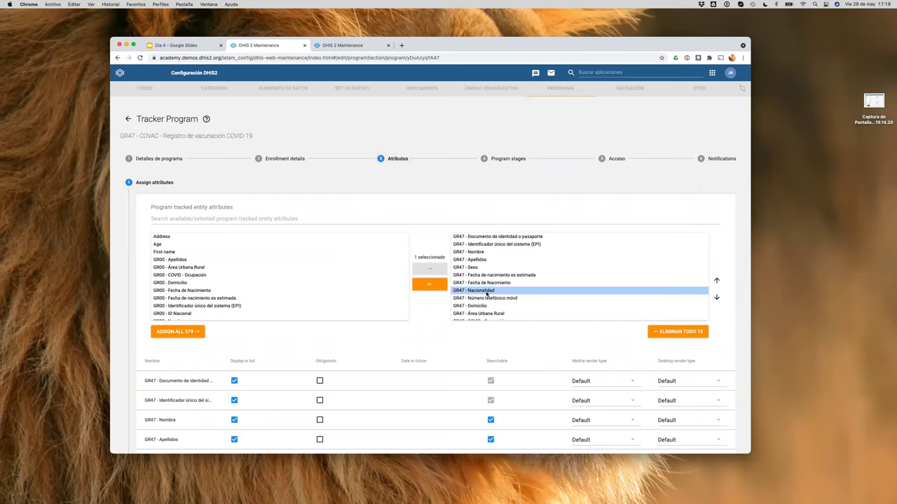
scroll(481, 294, down, 1)
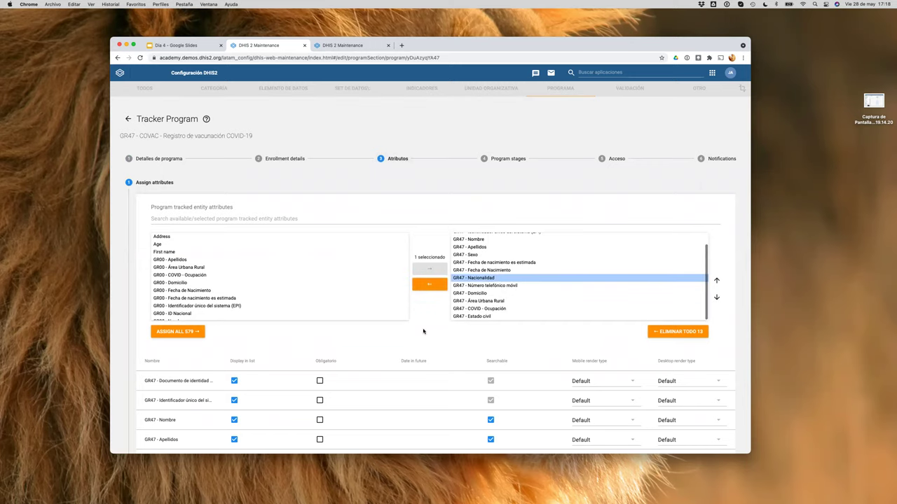
scroll(423, 331, down, 10)
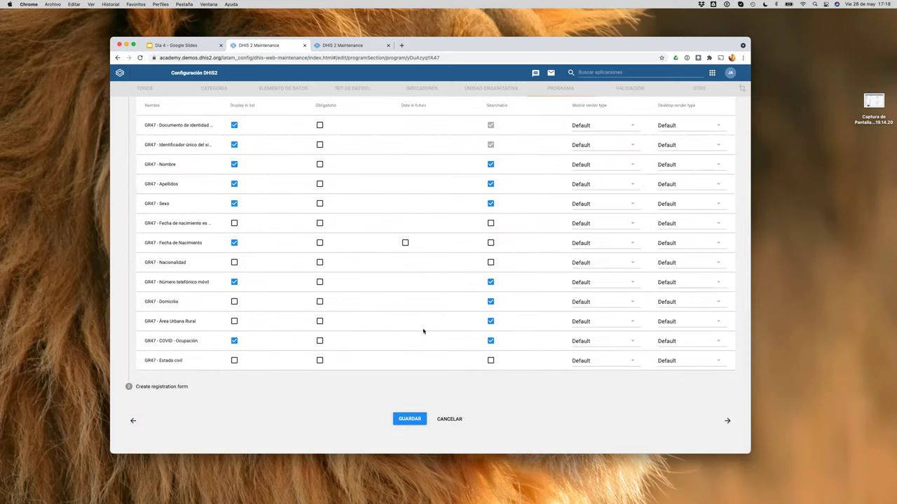
scroll(423, 331, up, 4)
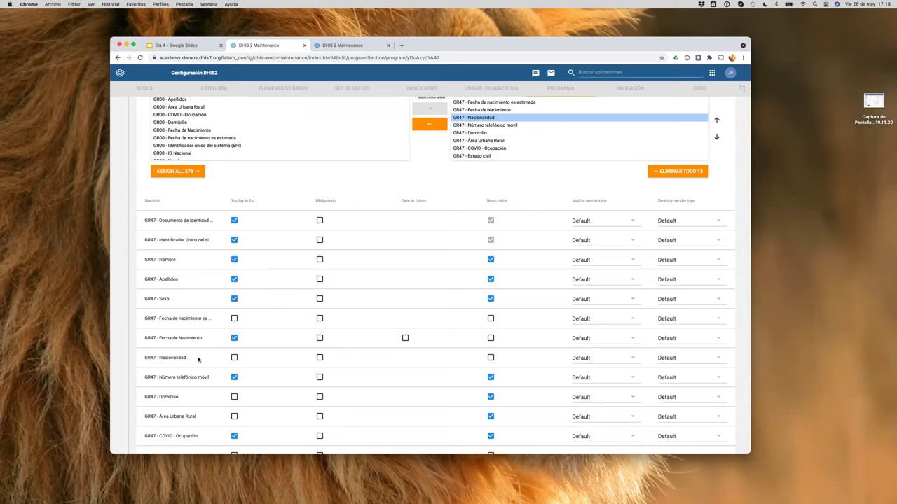
click(234, 358)
scroll(319, 359, down, 10)
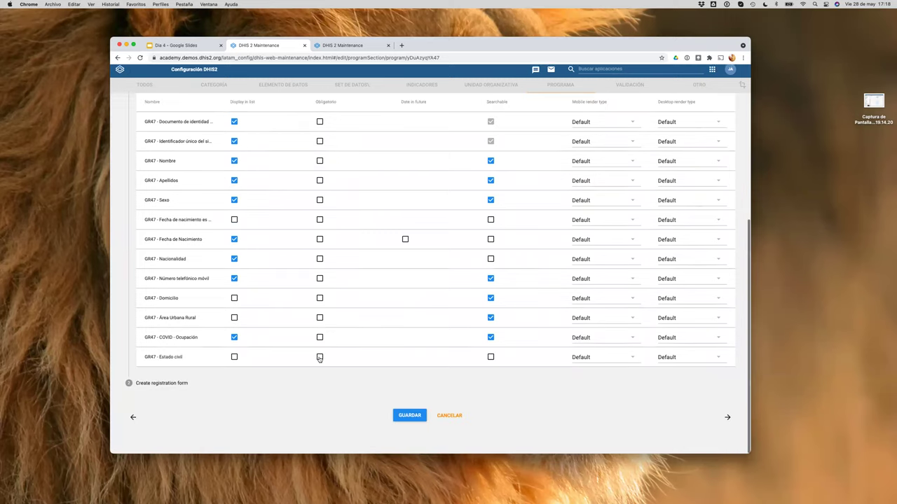
click(413, 418)
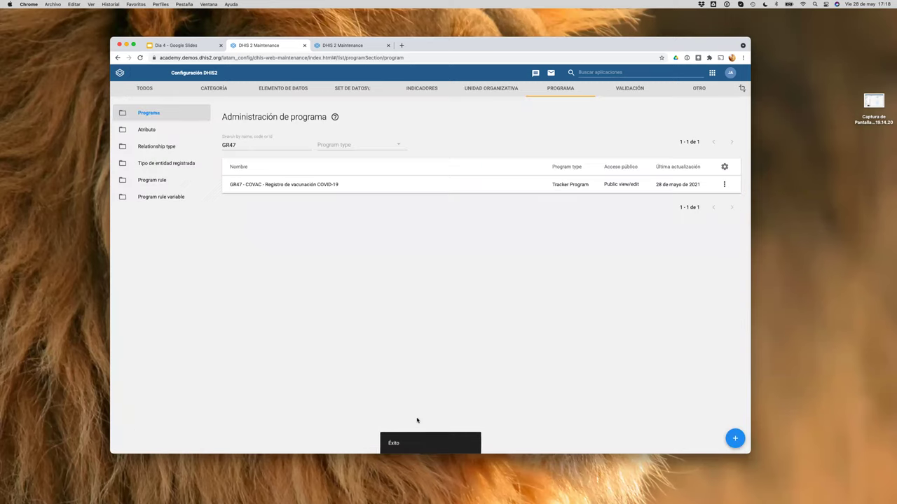
Filter the program rules by the GR47 - COVAC program and open the GR47 - Nacionalidad default rule
click(182, 181)
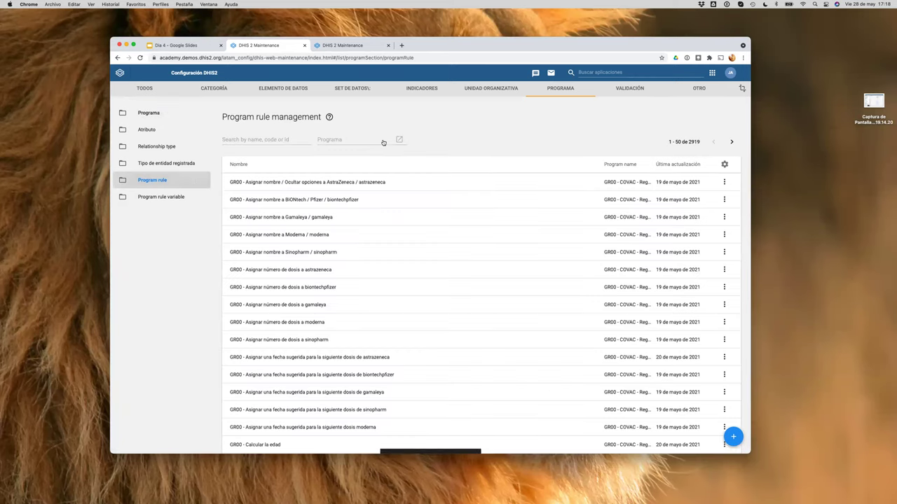
click(378, 140)
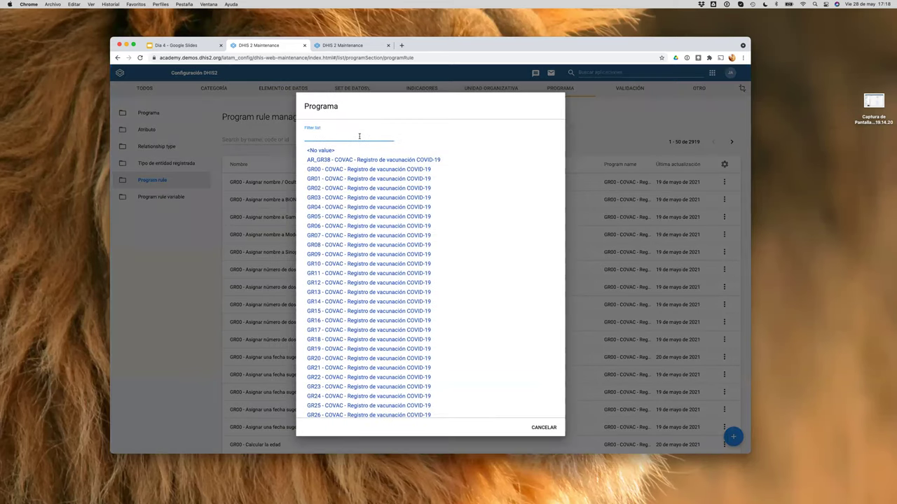
text(GR47)
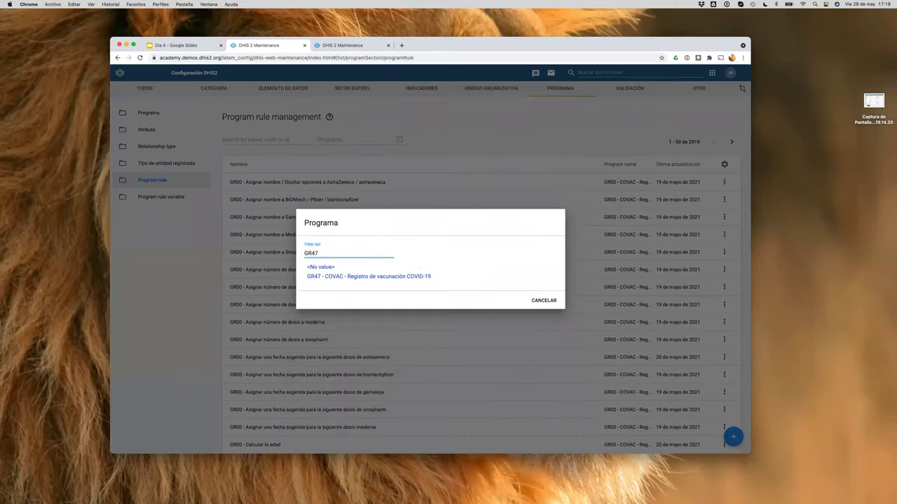
click(366, 272)
scroll(336, 335, down, 5)
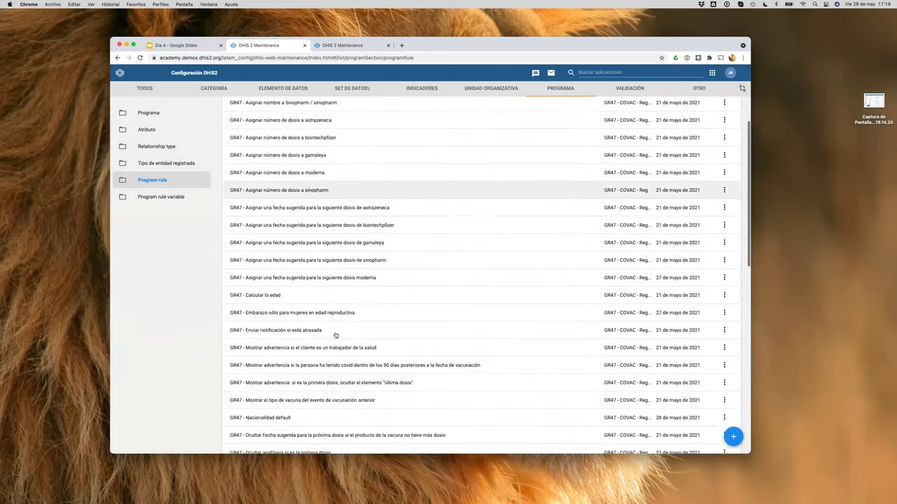
scroll(335, 335, down, 1)
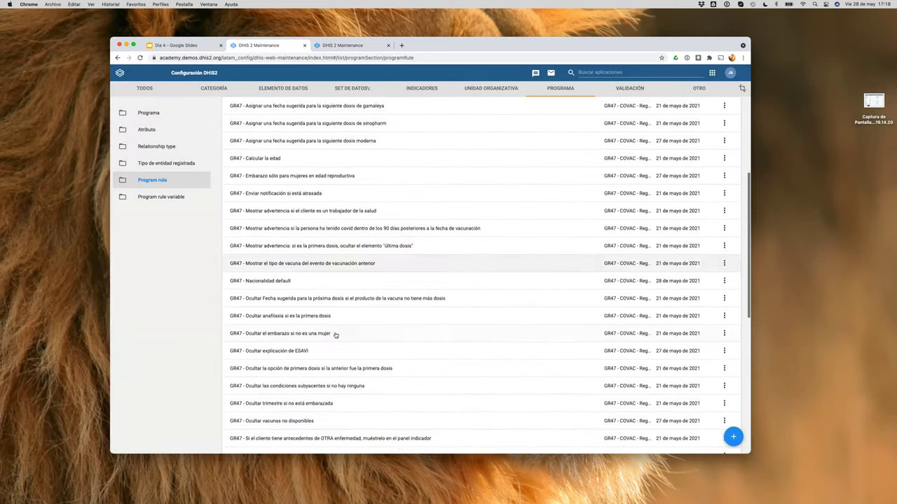
click(266, 281)
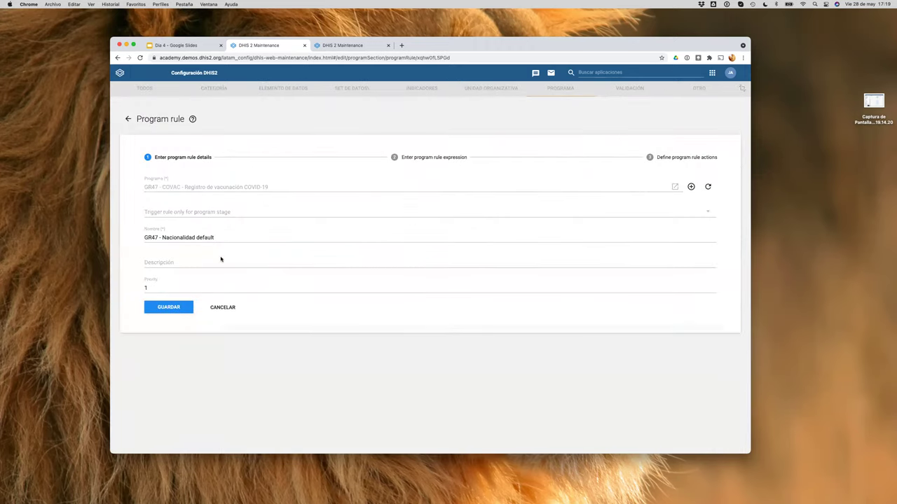
Try to replace "default" with "defecto" in the program rule's name
double_click(206, 237)
text(defecto)
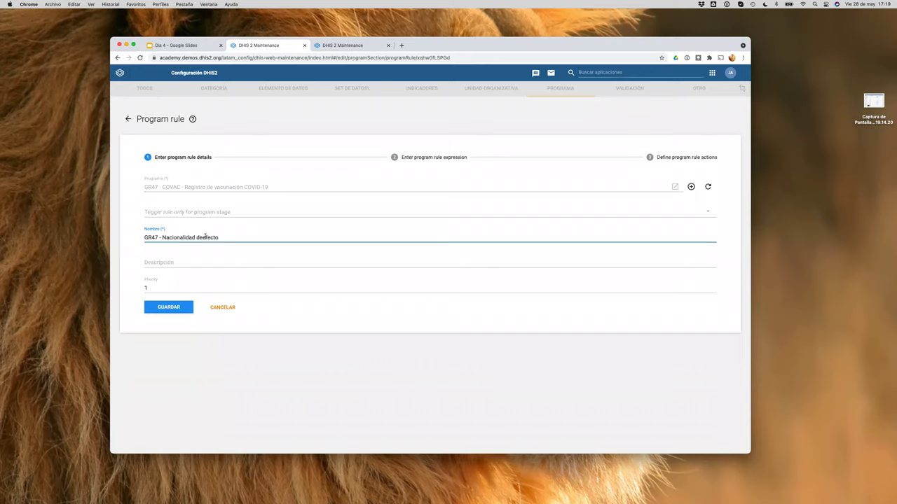
key(BackSpace)
Examine the rule's condition expression up close, including the negation, the d2:hasValue function on GR47 - Nacionalidad and the comparison with true
click(440, 164)
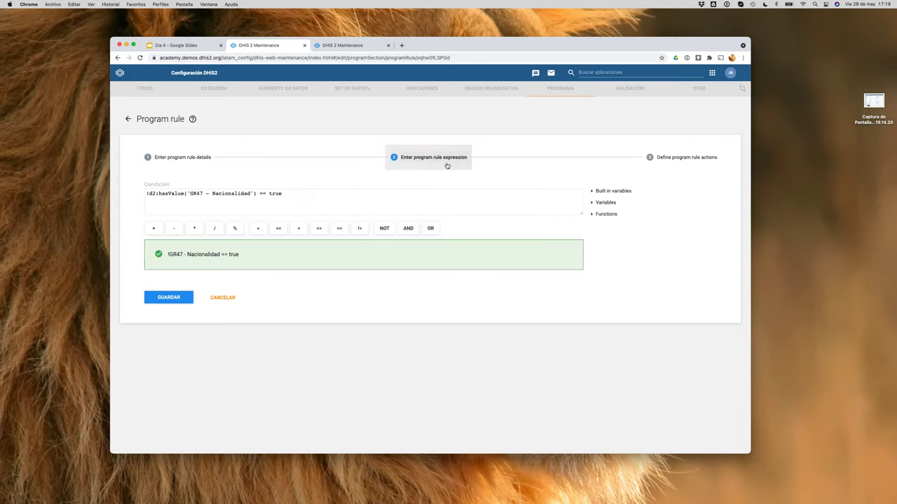
click(286, 196)
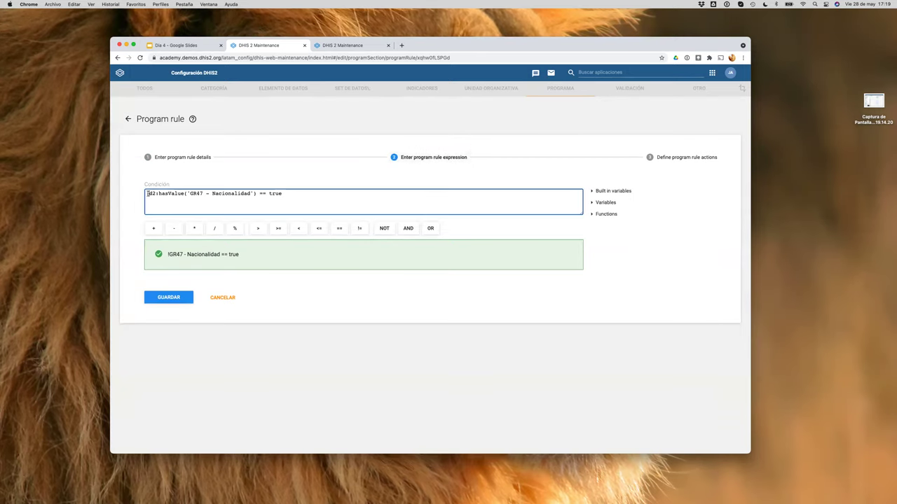
drag(147, 193, 255, 194)
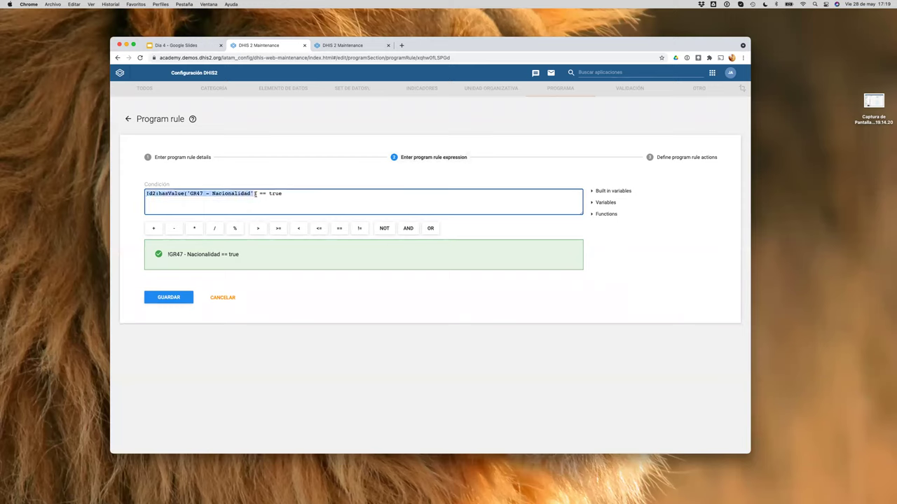
click(150, 197)
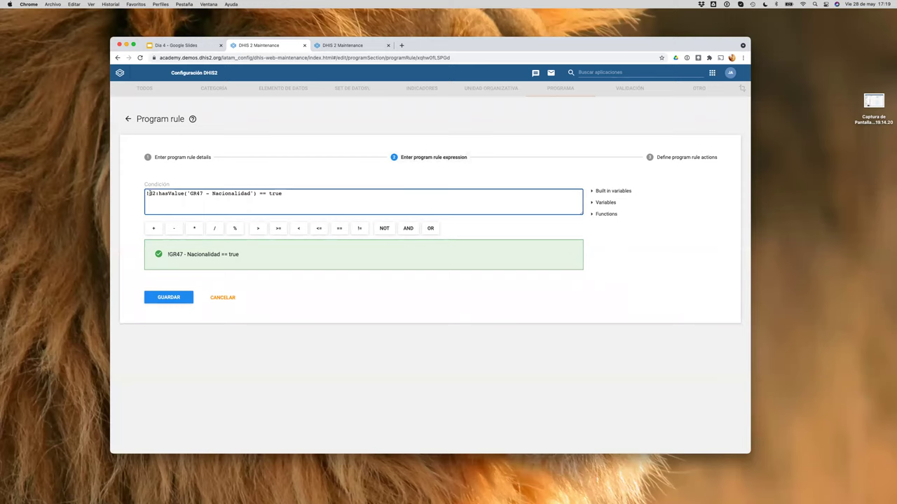
drag(148, 193, 254, 196)
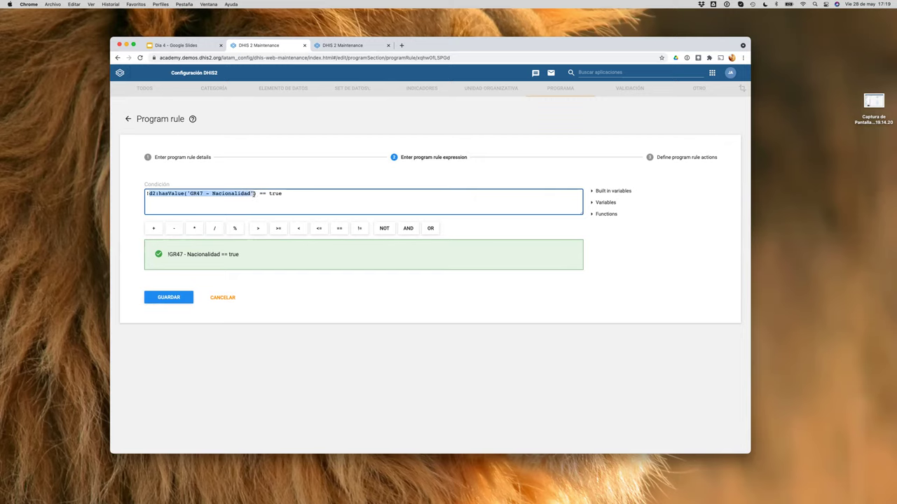
scroll(148, 198, up, 8)
click(145, 187)
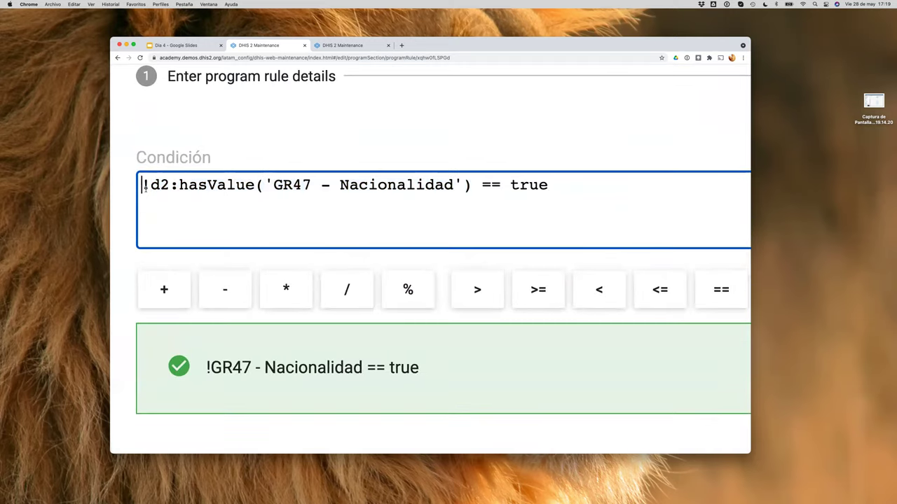
drag(143, 186, 147, 185)
click(469, 189)
key(ctrl+0)
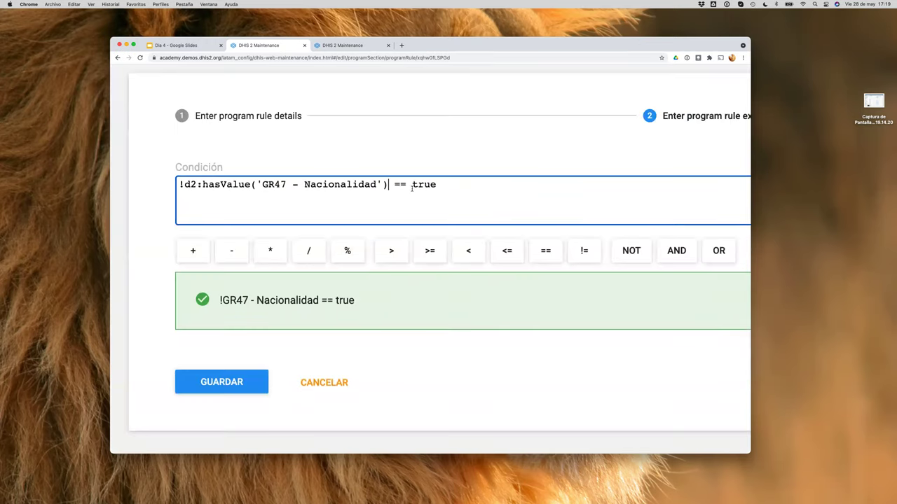
key(super+minus)
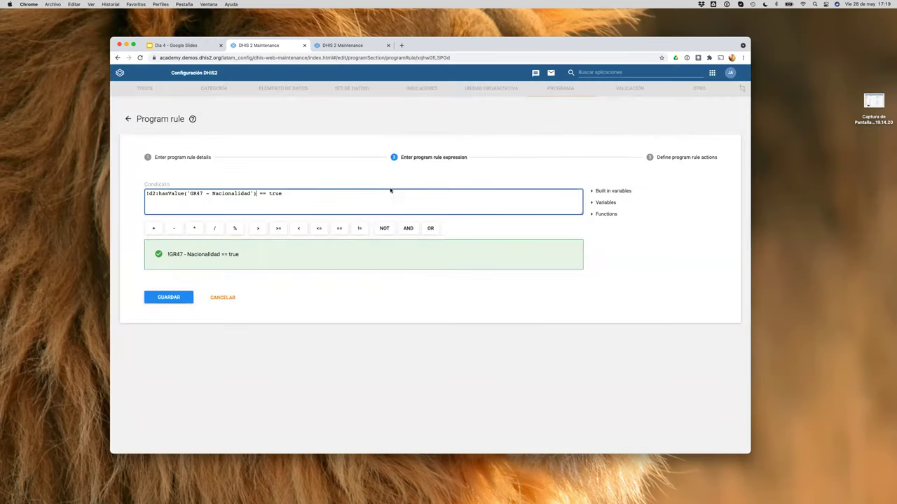
Review the rule's action assigning 'Uruguaya' to GR47 - Nacionalidad, and leave the program rule without saving
click(672, 158)
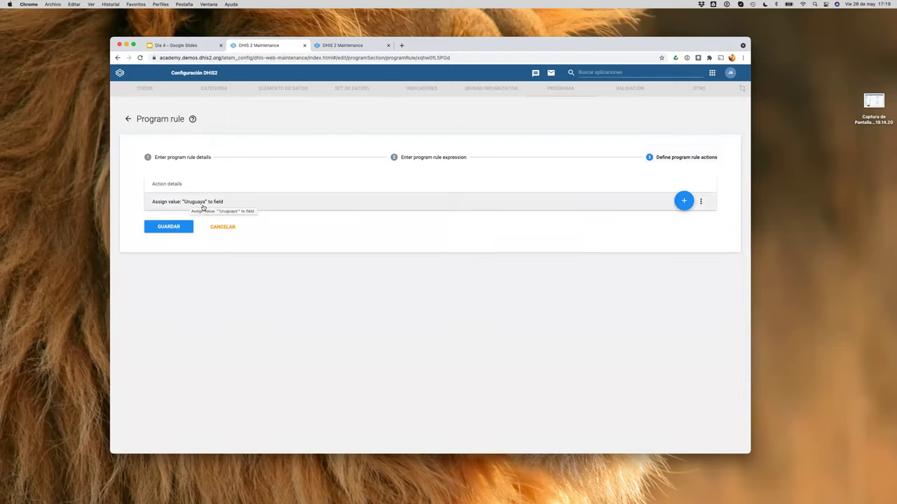
click(203, 205)
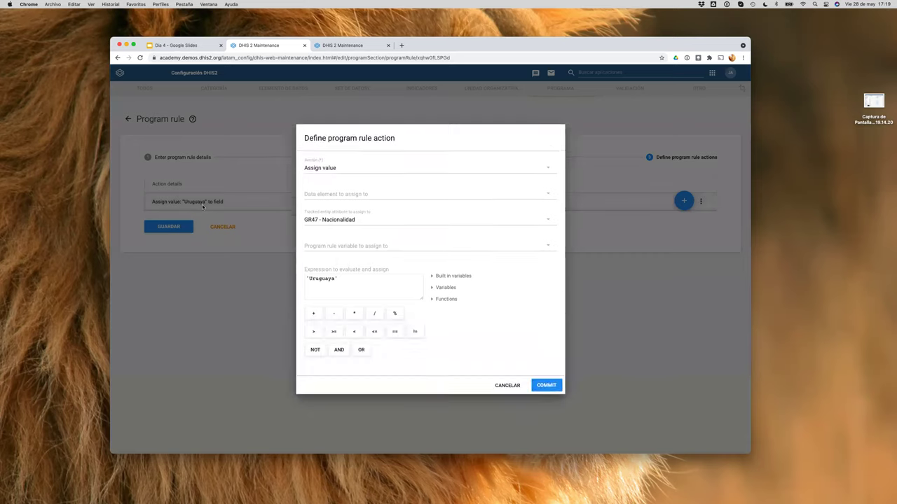
click(344, 279)
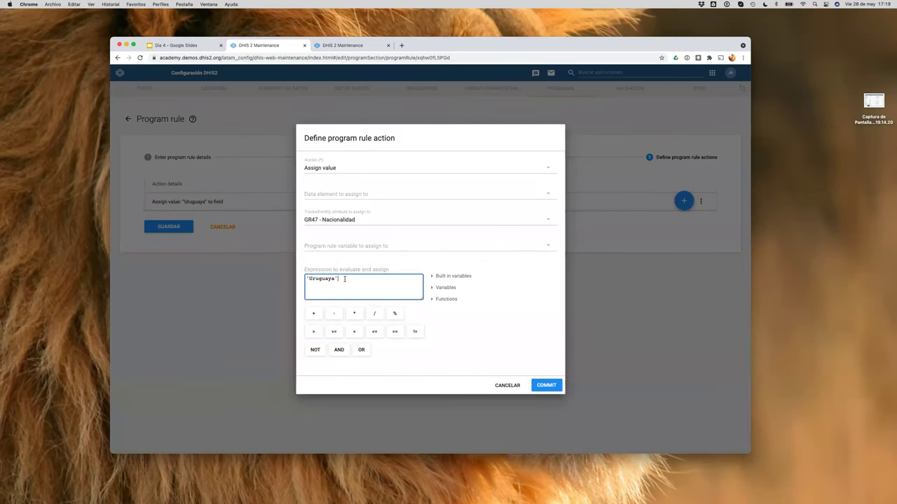
click(506, 386)
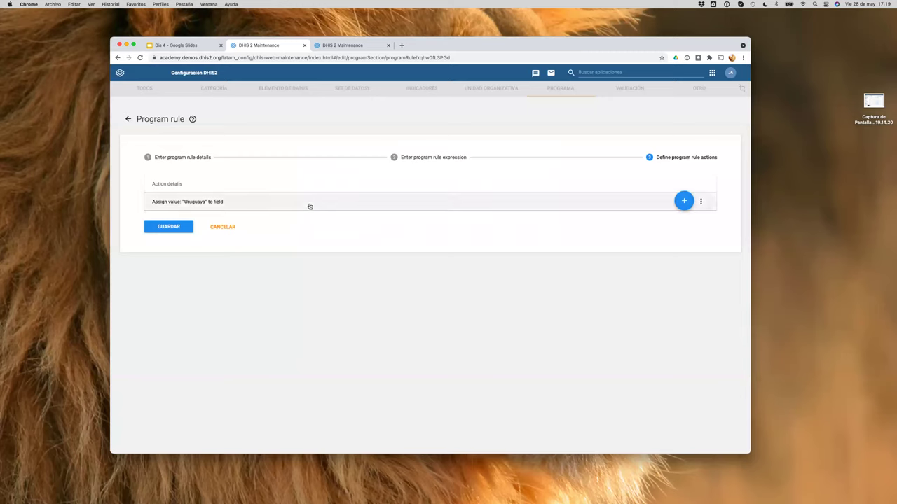
click(225, 229)
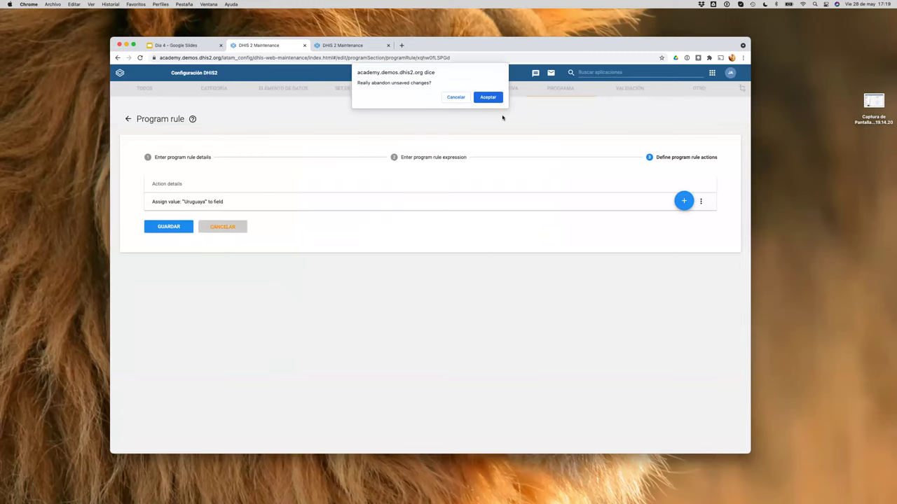
click(488, 97)
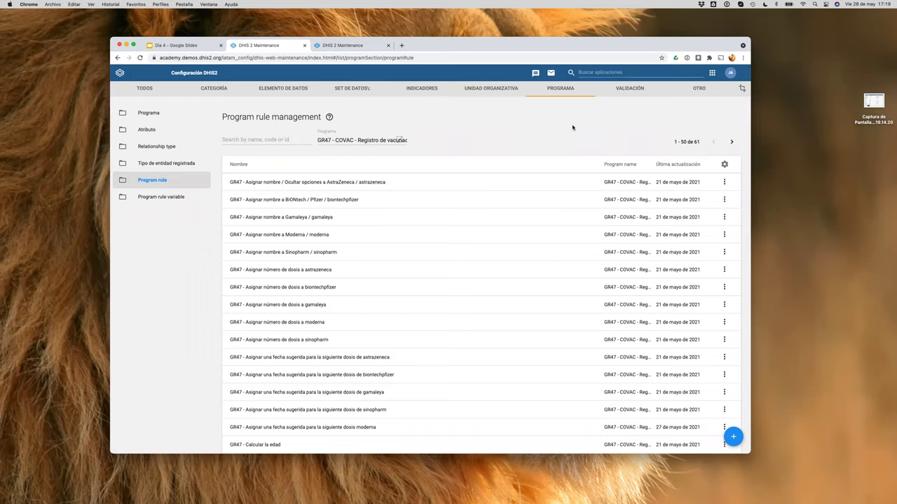
Switch to the Cache Cleaner app, clear all stored browser items, and close the second DHIS 2 Maintenance tab
click(602, 73)
click(601, 203)
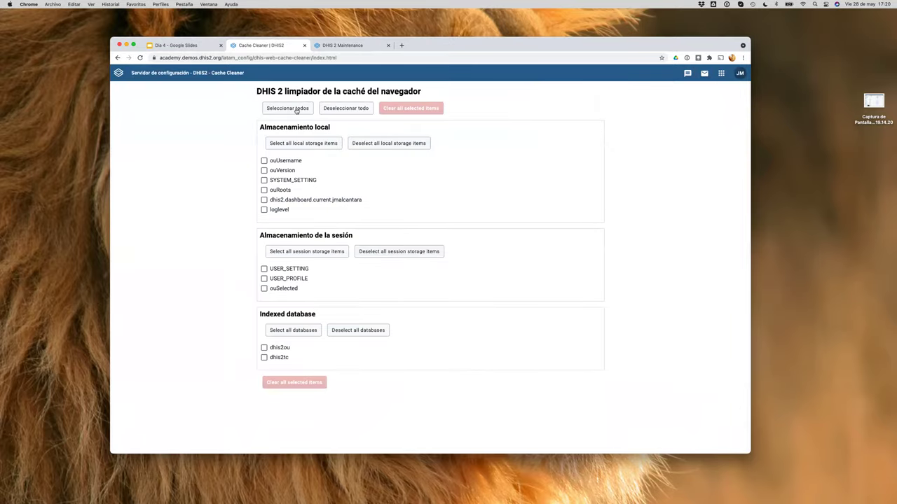
click(296, 110)
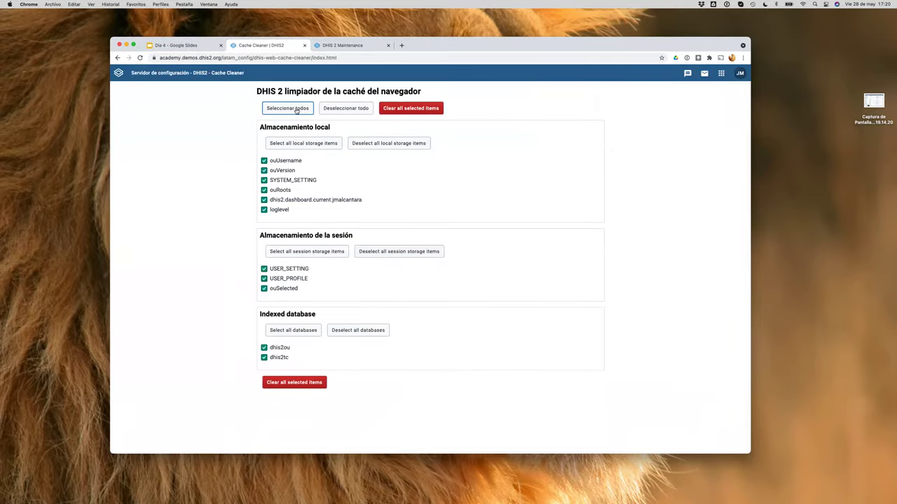
click(429, 110)
click(388, 45)
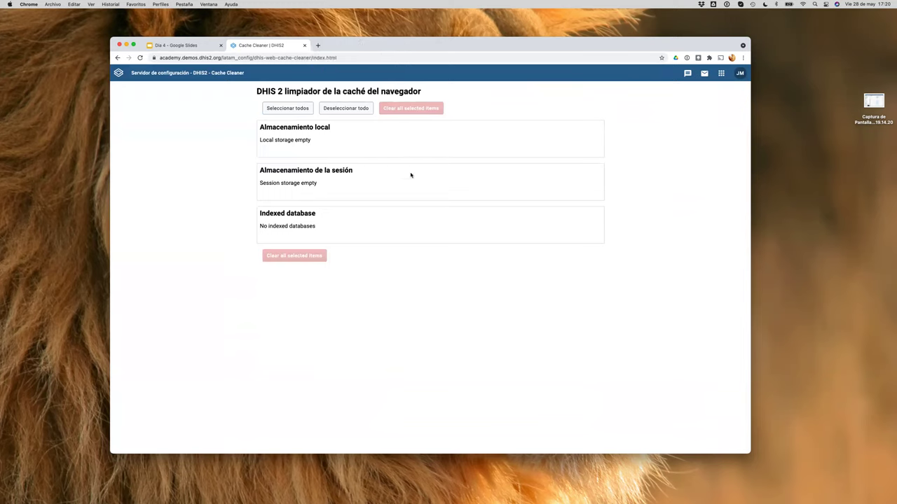
Switch to the Tracker Capture app and search the organisation unit tree for "47" to select AC_47
click(721, 73)
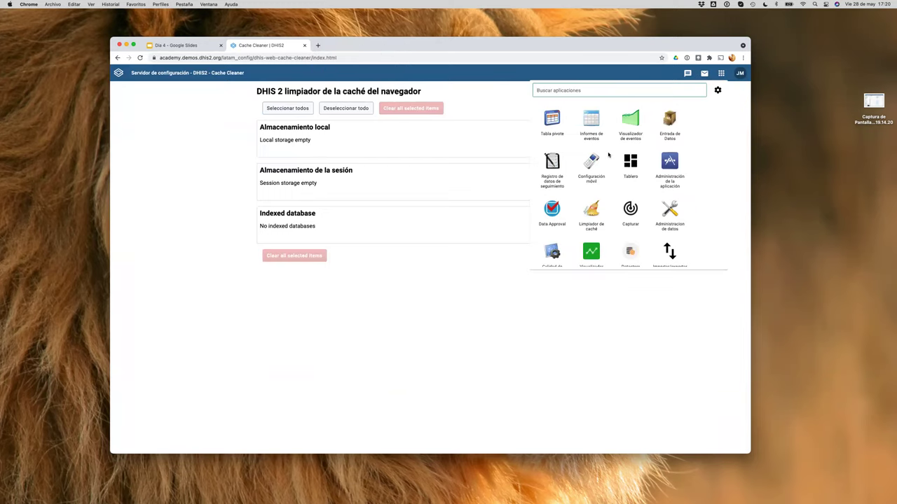
click(554, 163)
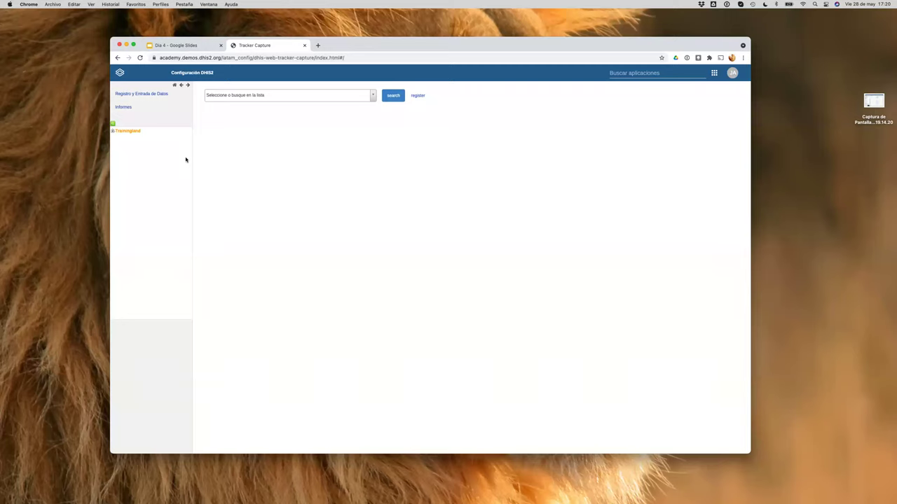
click(113, 131)
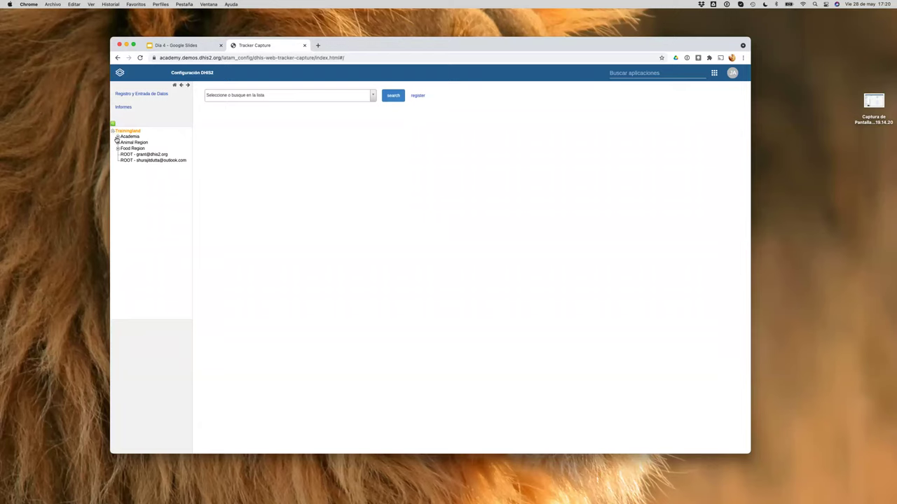
click(113, 124)
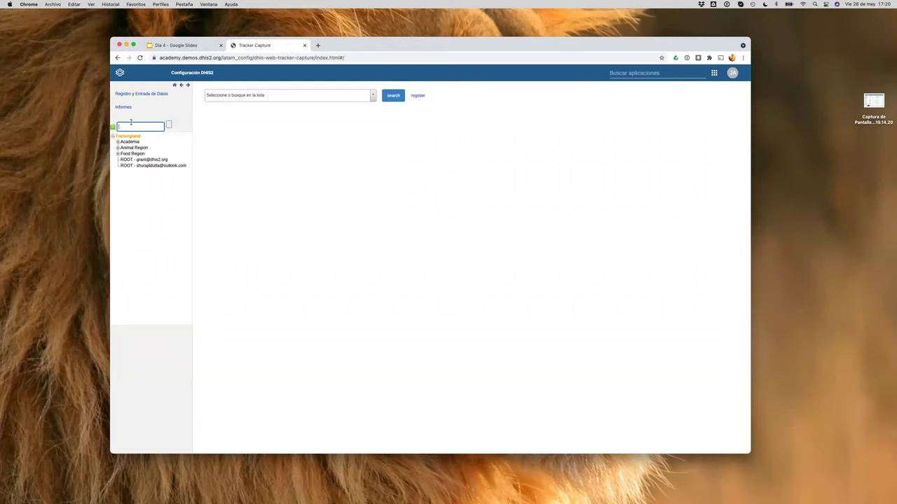
text(47)
click(125, 135)
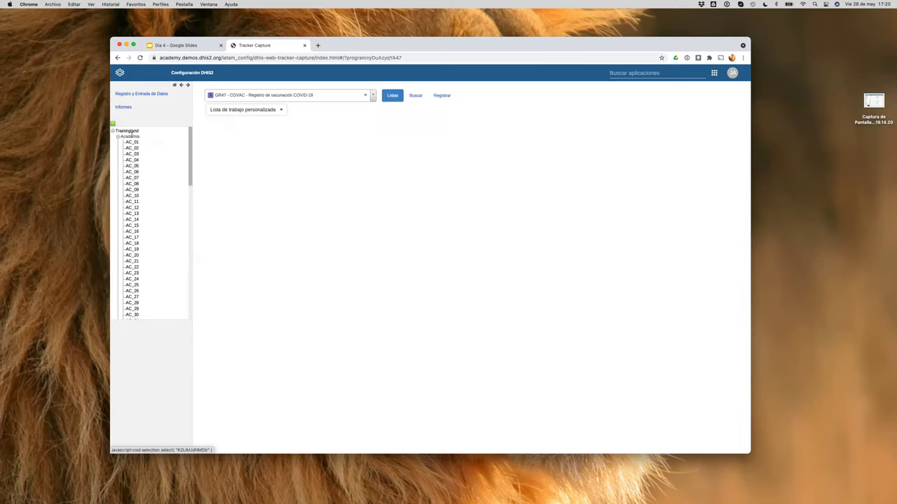
Start a new registration in GR47 - COVAC, review the Nacionalidad field, and enter the identity document number, first name and surname
click(447, 96)
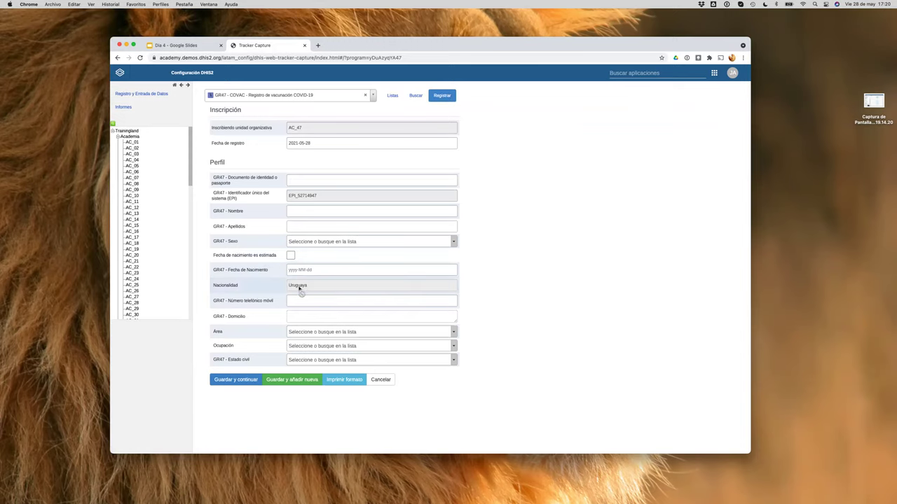
scroll(299, 288, up, 5)
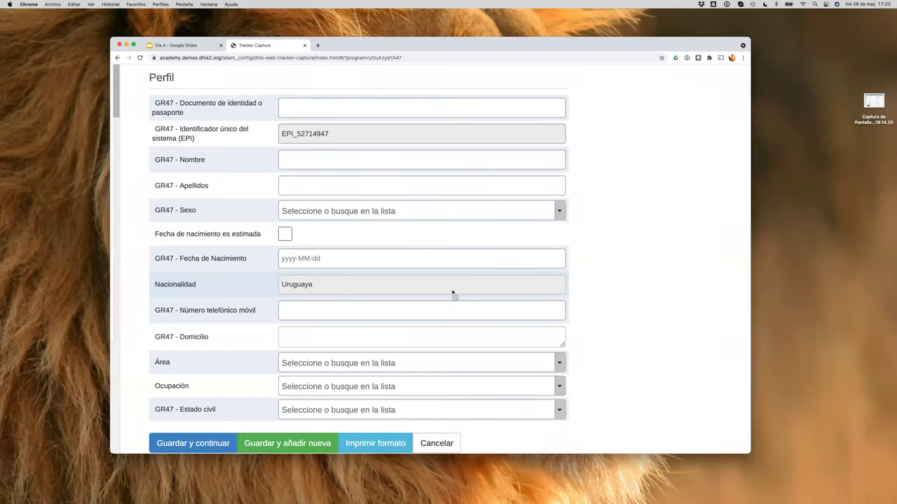
scroll(452, 294, down, 5)
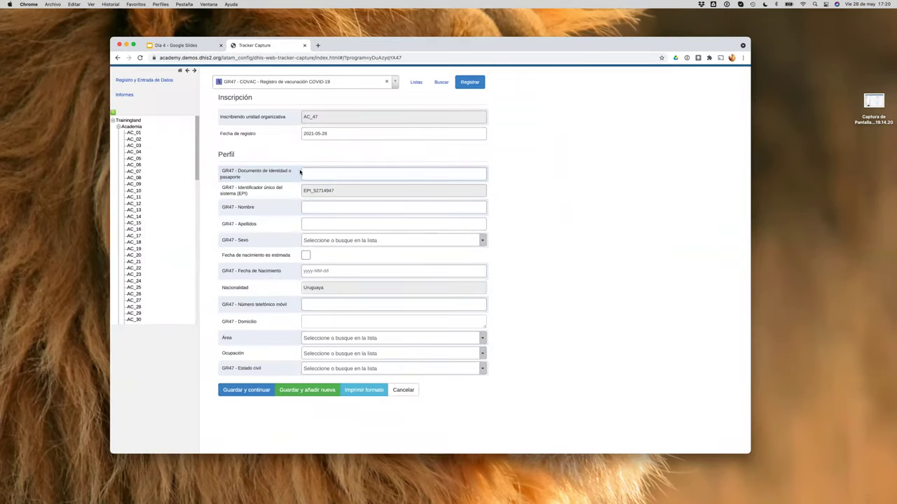
click(309, 170)
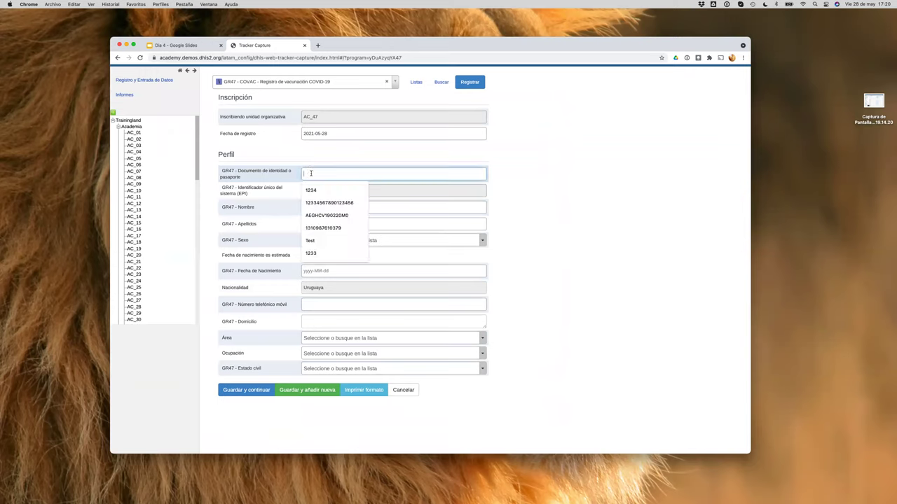
click(320, 190)
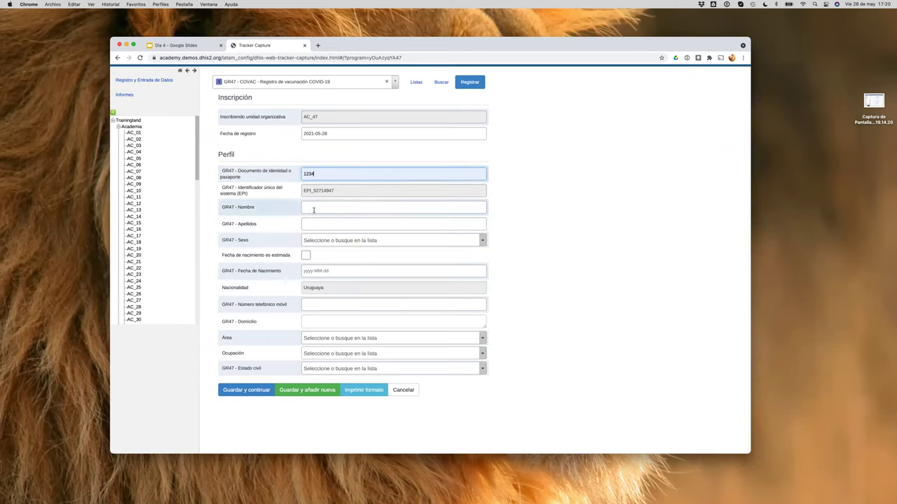
click(312, 206)
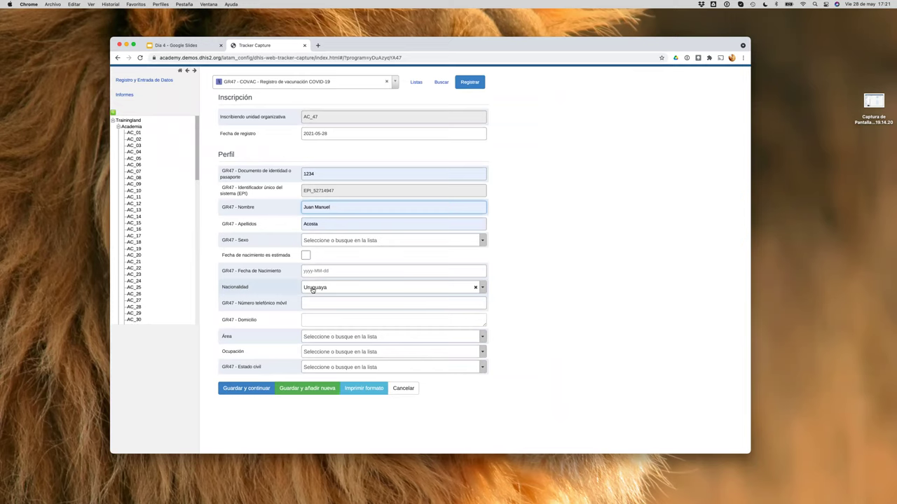
Set Nacionalidad to Mexicana in the registration form and leave the mobile phone number field empty
click(483, 291)
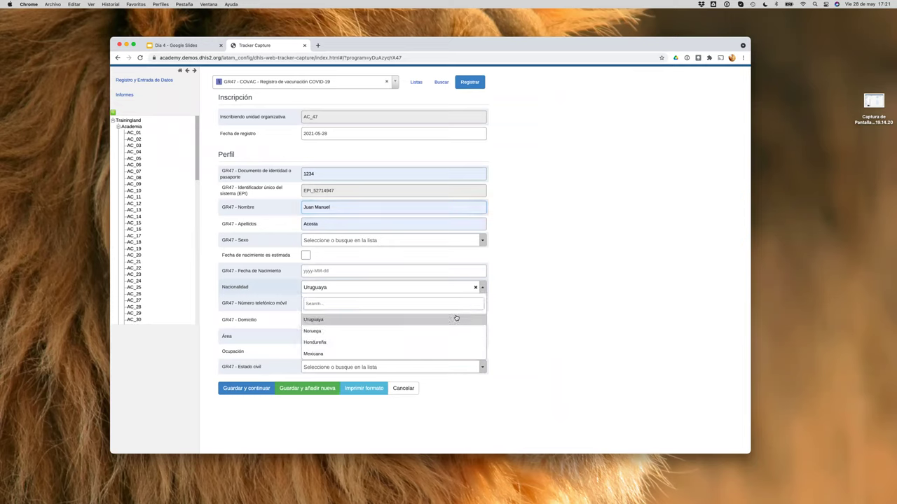
click(410, 354)
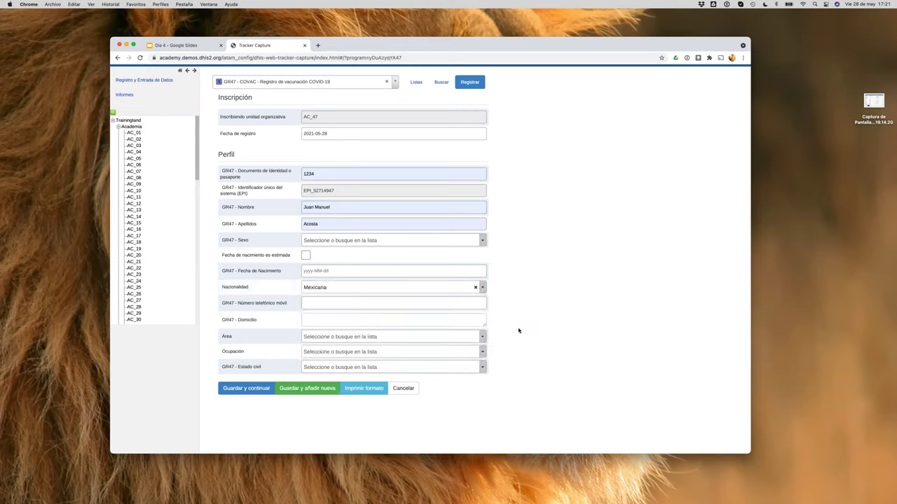
click(454, 303)
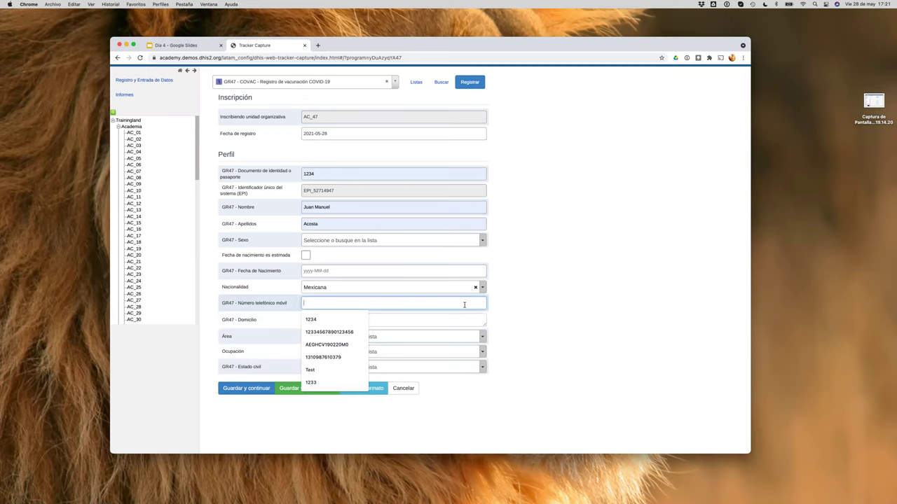
click(536, 305)
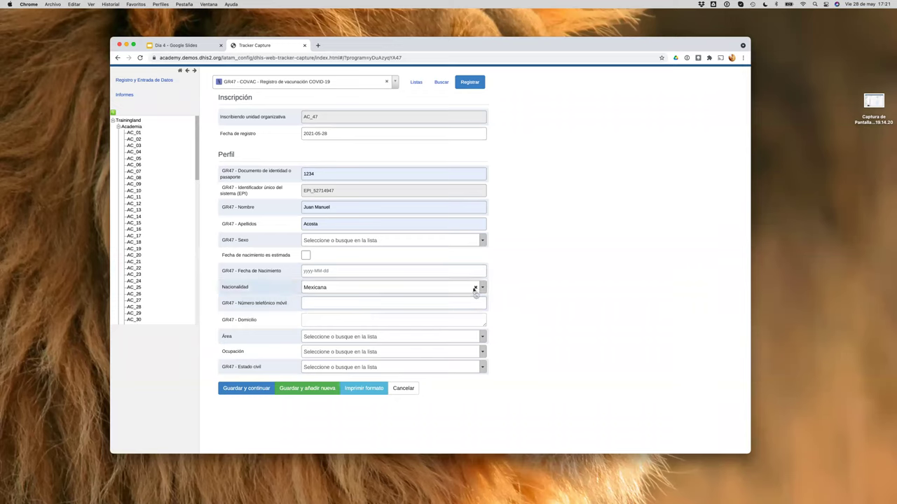
Clear the Nacionalidad selection so the default-value rule runs again, and refocus the form through the phone number field
click(474, 288)
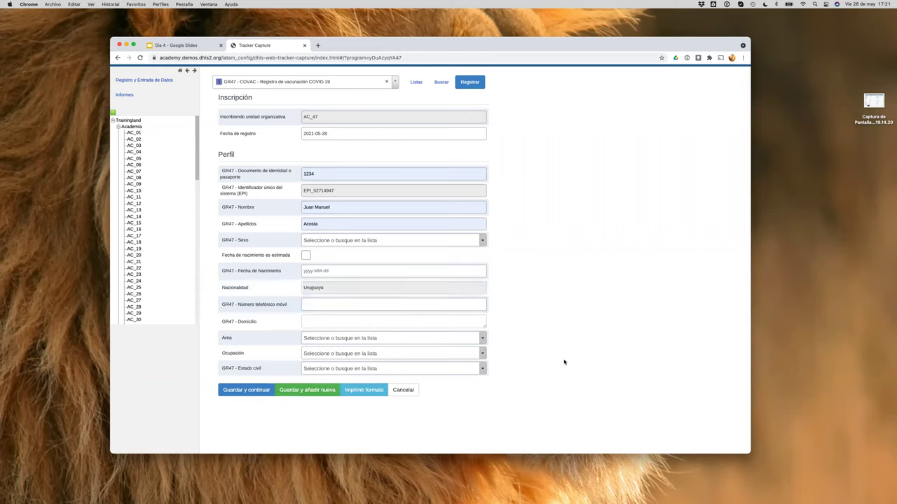
click(330, 304)
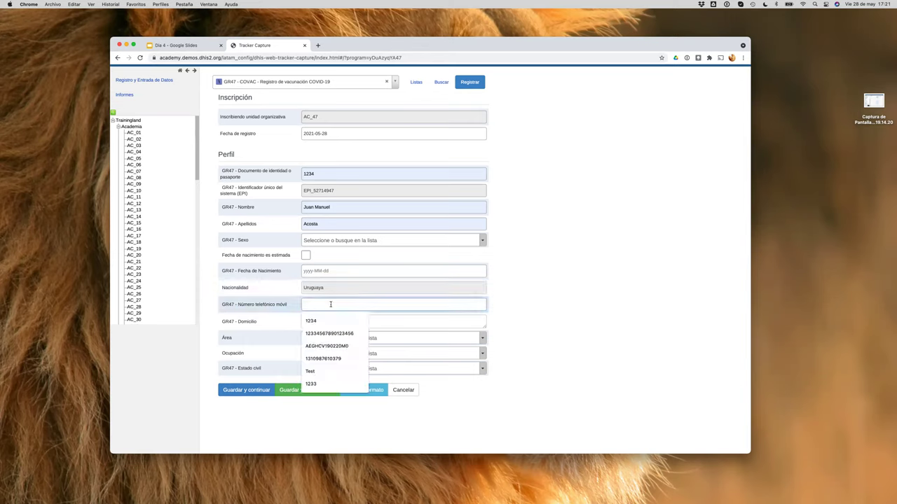
click(523, 301)
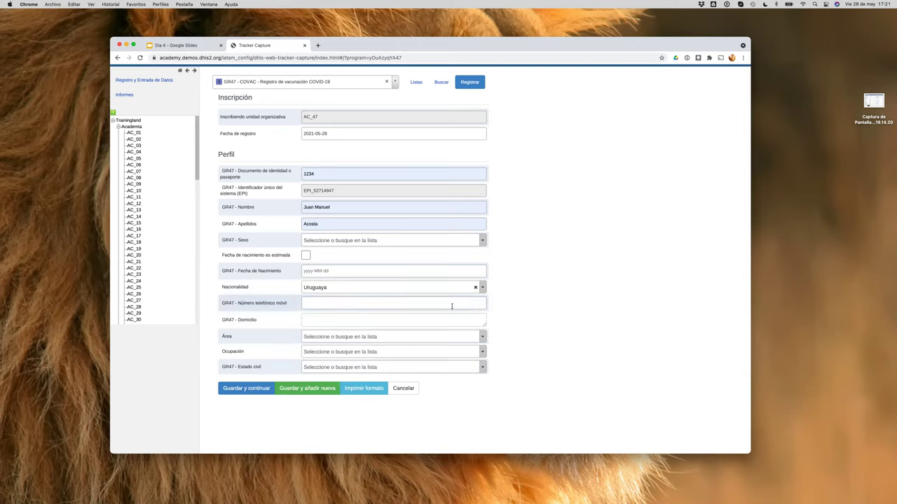
Reselect the saved first name in the profile and check the suggestions offered for the surname field
click(334, 208)
key(Down)
key(Return)
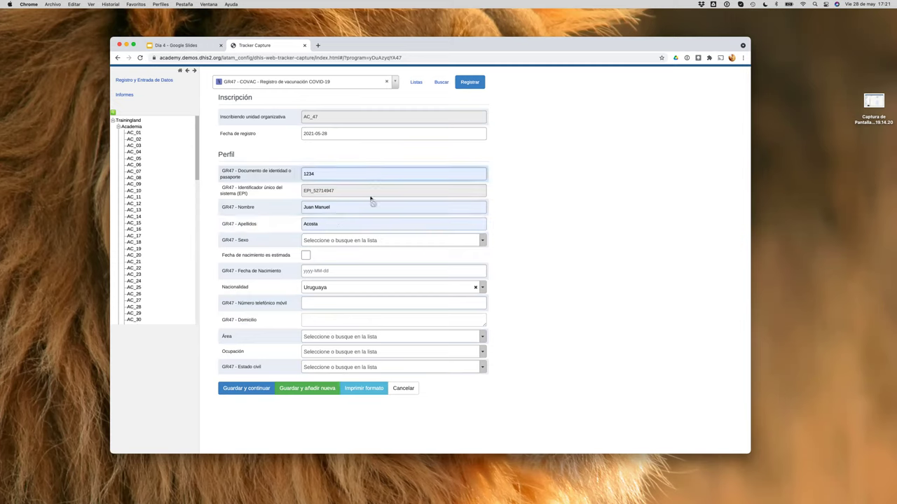
click(367, 208)
click(388, 223)
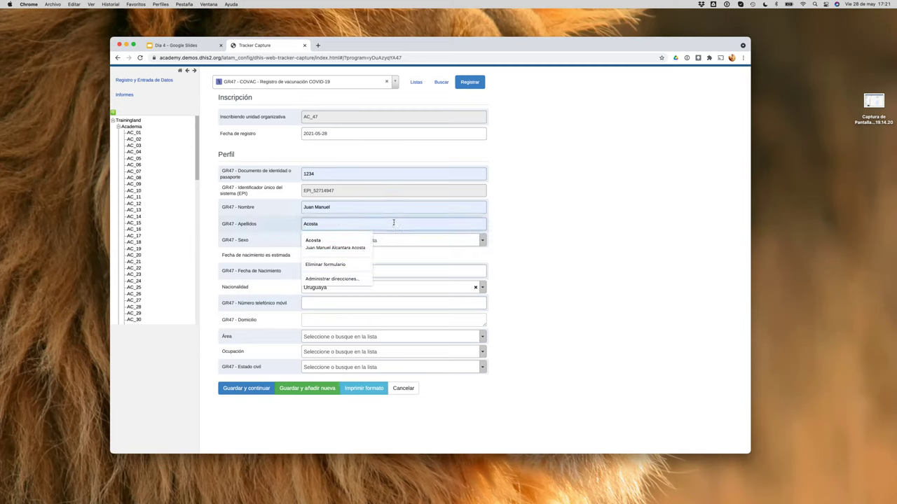
click(503, 244)
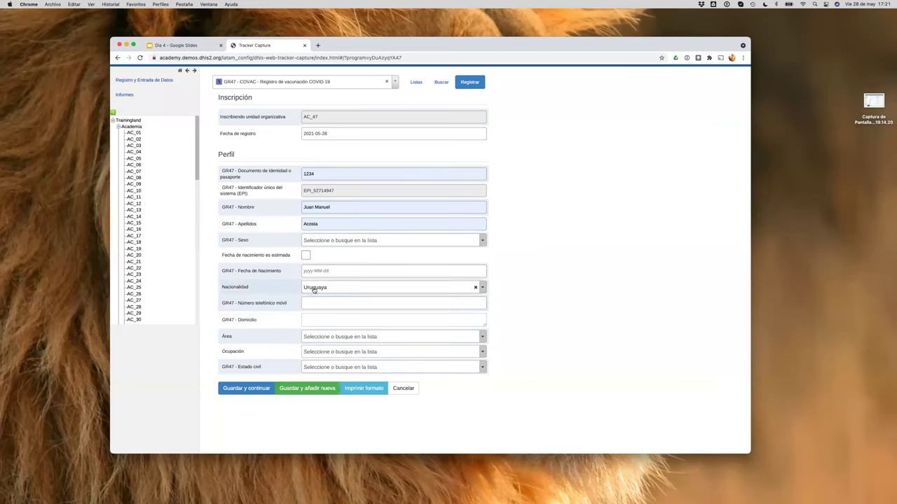
Set Nacionalidad to Noruega and Área to Rural in the registration form
click(486, 289)
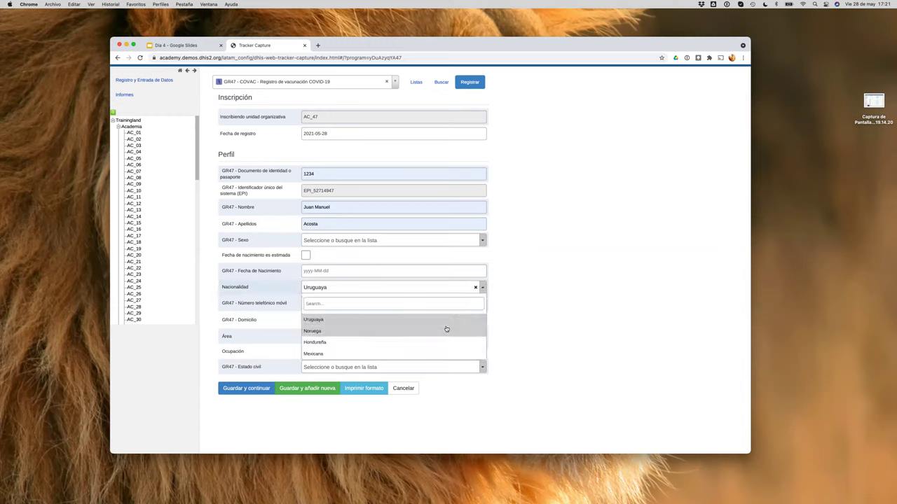
click(445, 328)
click(315, 320)
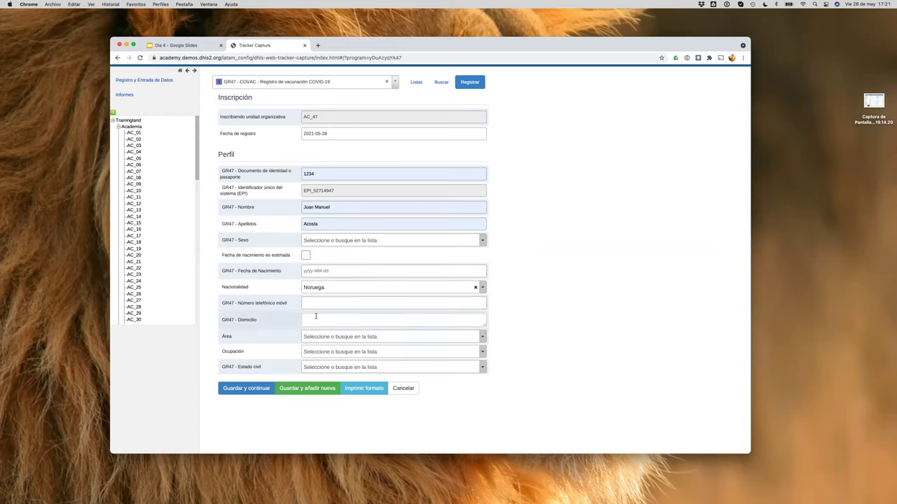
click(315, 337)
click(321, 369)
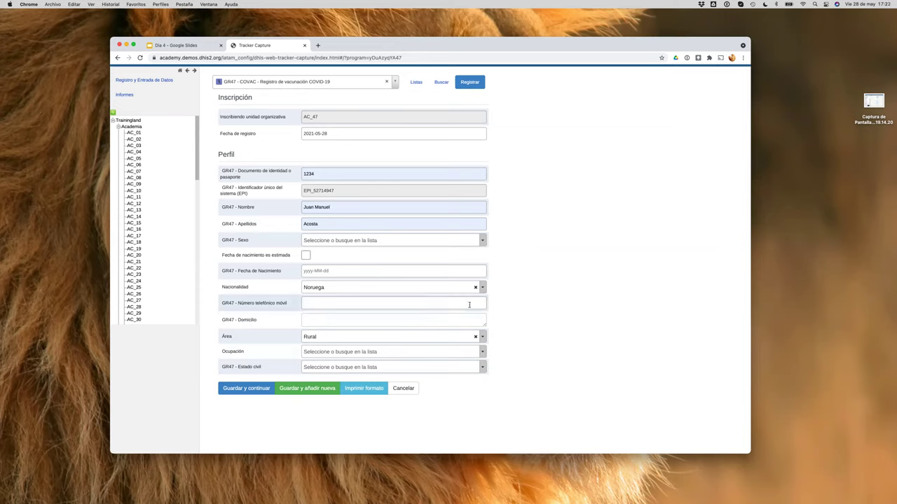
Clear the Nacionalidad selection so the default-value rule applies, and save the registration to continue to the person's dashboard
click(482, 287)
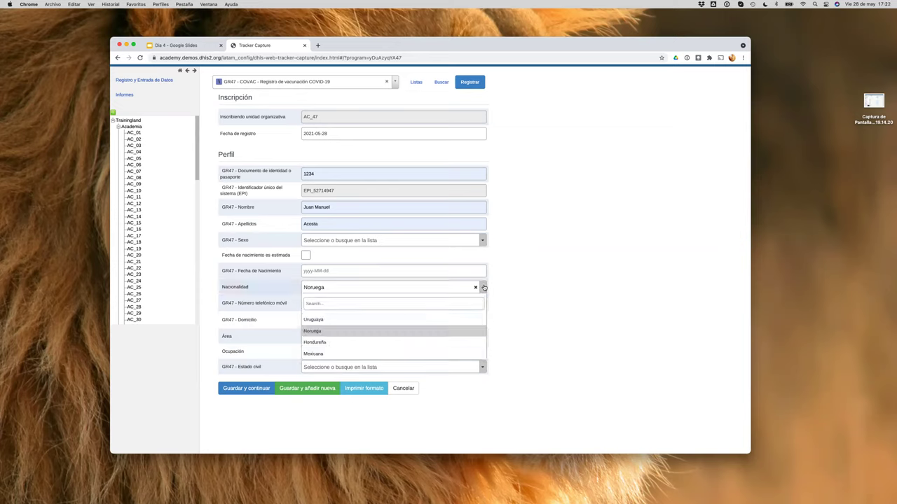
click(528, 287)
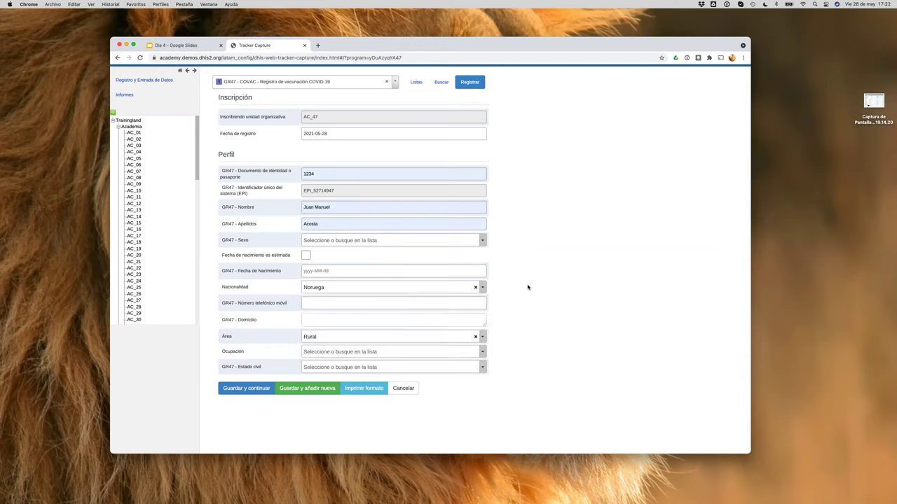
click(476, 289)
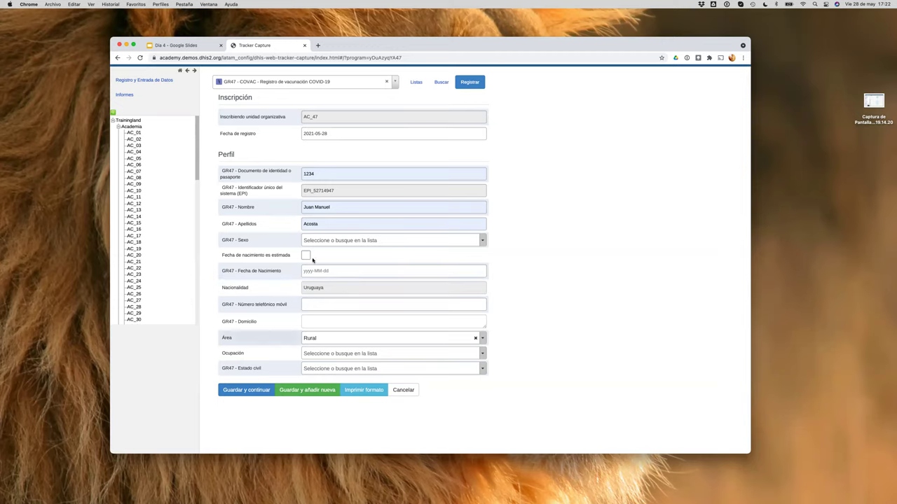
click(251, 394)
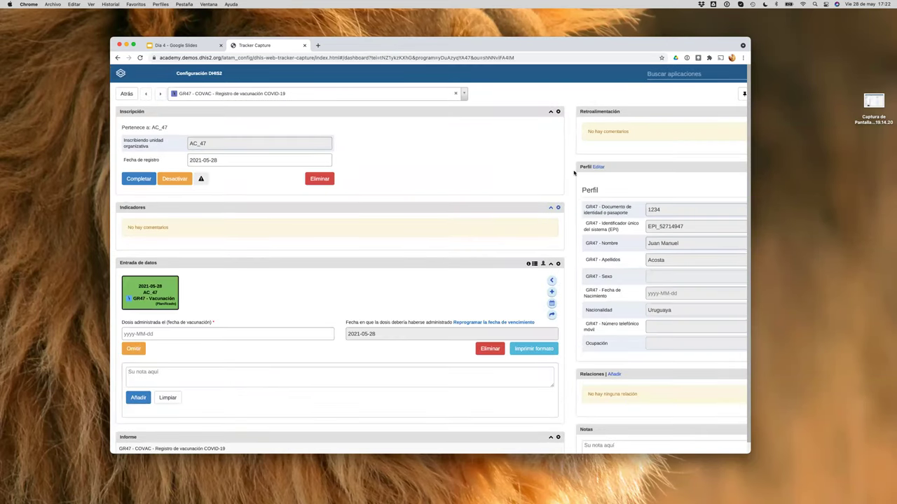
Edit the registered person's profile, set Nacionalidad to Noruega, and save the profile
click(598, 168)
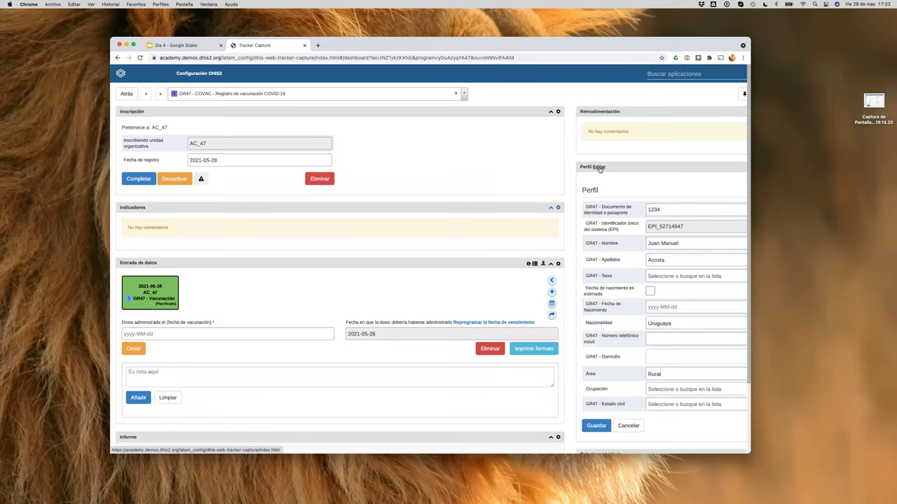
scroll(627, 330, right, 2)
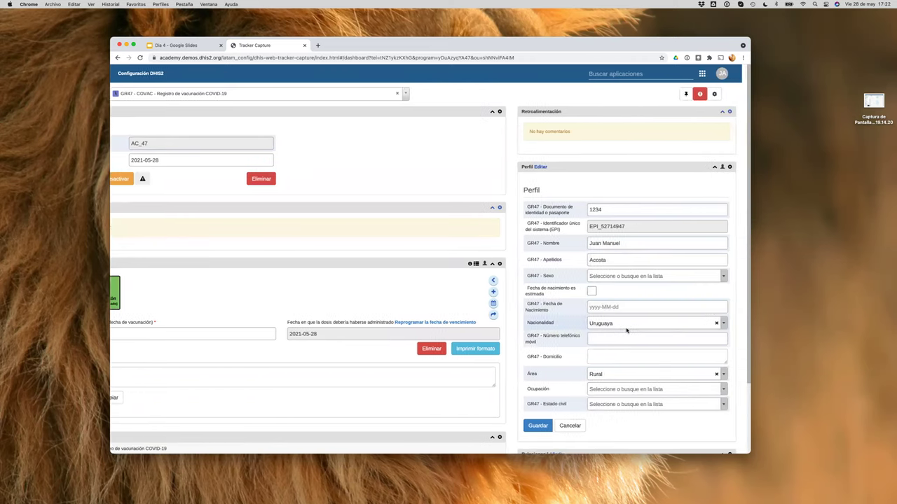
click(728, 323)
click(677, 368)
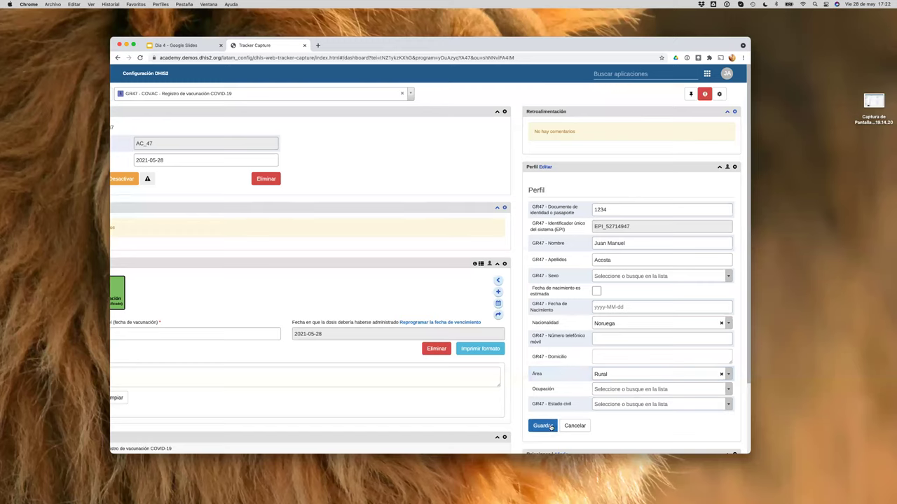
click(543, 426)
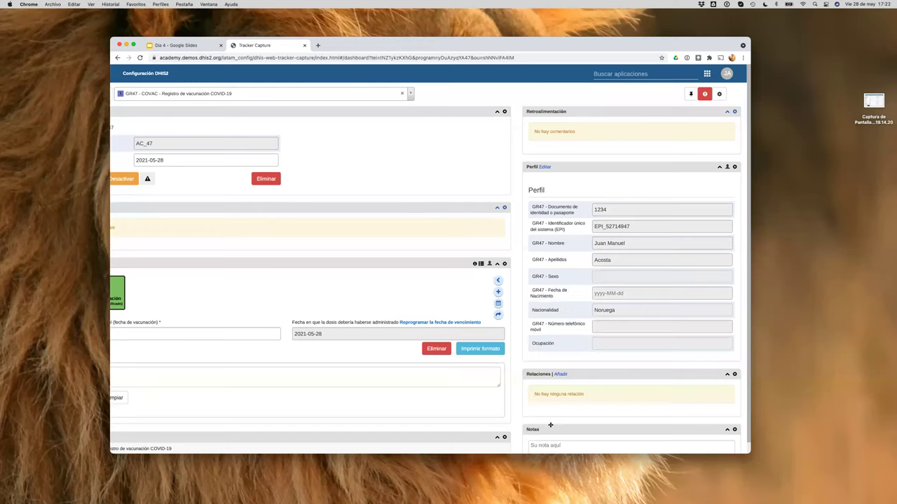
Reopen the profile for editing, clear the Nacionalidad selection, and save the profile
click(544, 167)
click(720, 325)
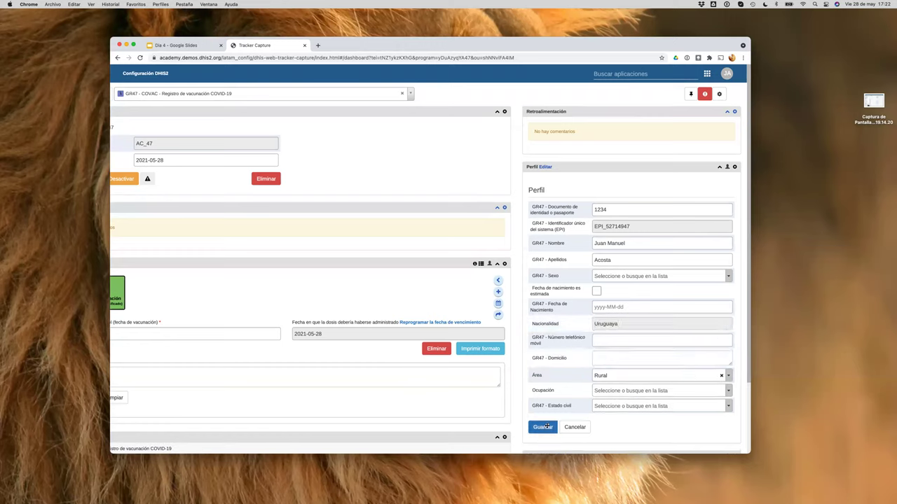
click(543, 427)
Reopen the registered person's profile for editing, change Nacionalidad to Noruega, and save it
click(544, 167)
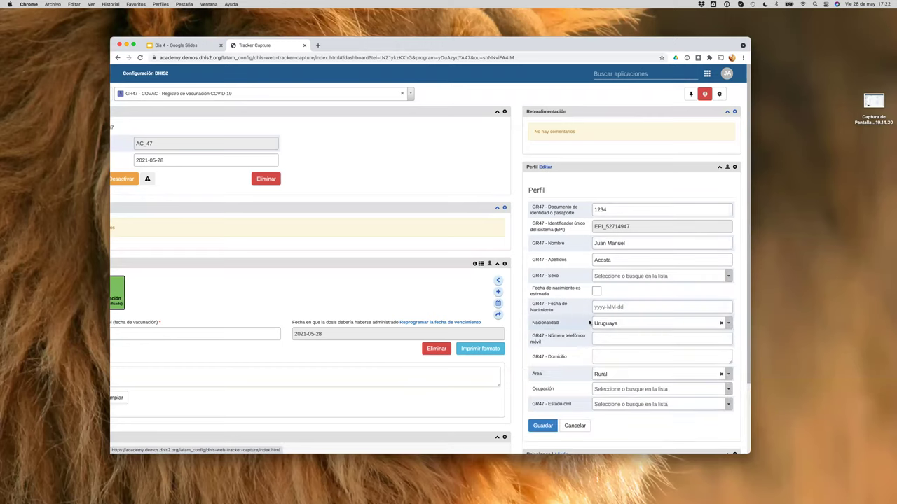
click(731, 324)
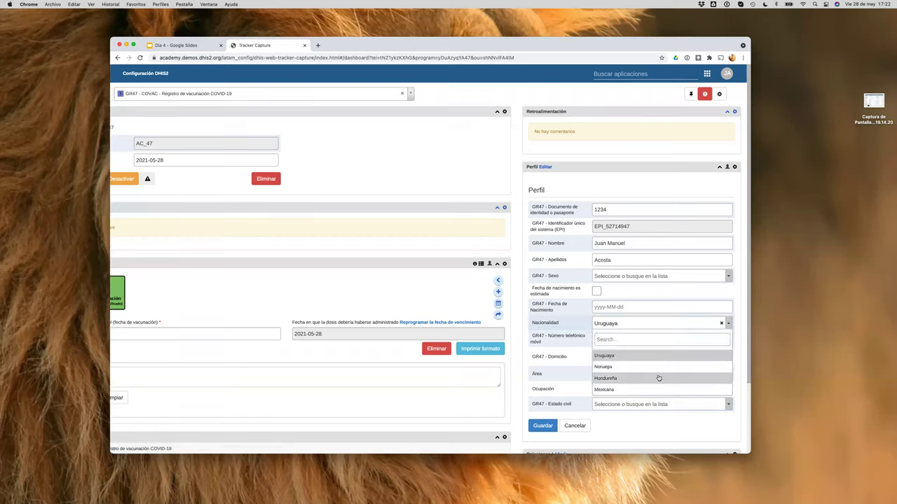
click(660, 367)
click(543, 428)
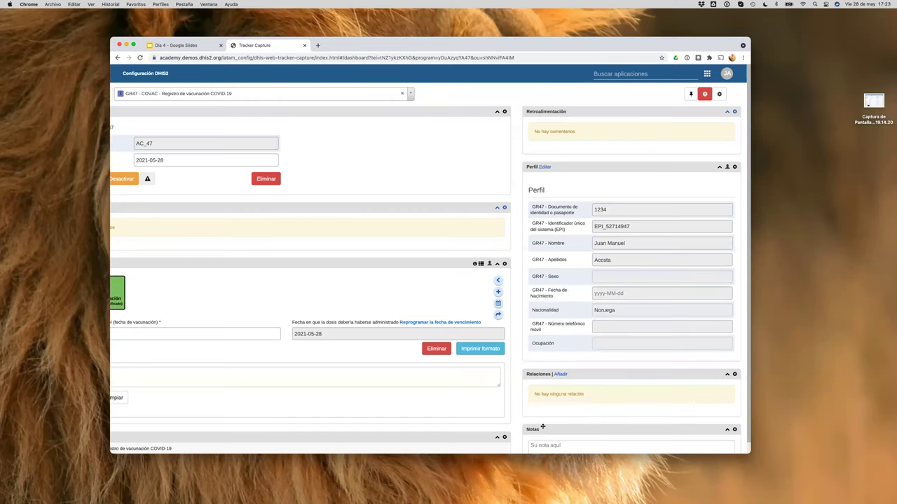
Examine the organisation unit that owns the person, shown beside Pertenece a in the Inscripción section
mouse_move(809, 503)
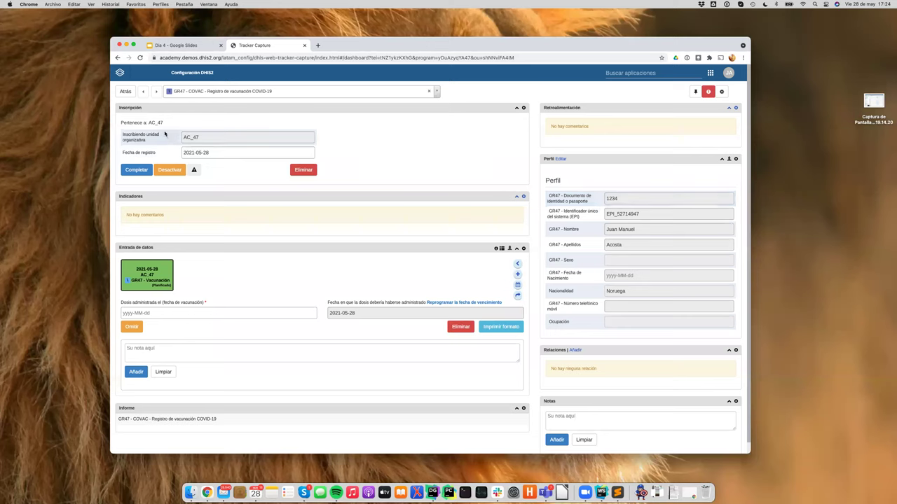
key(super+plus)
key(super+plus)
key(super+plus)
key(super+plus)
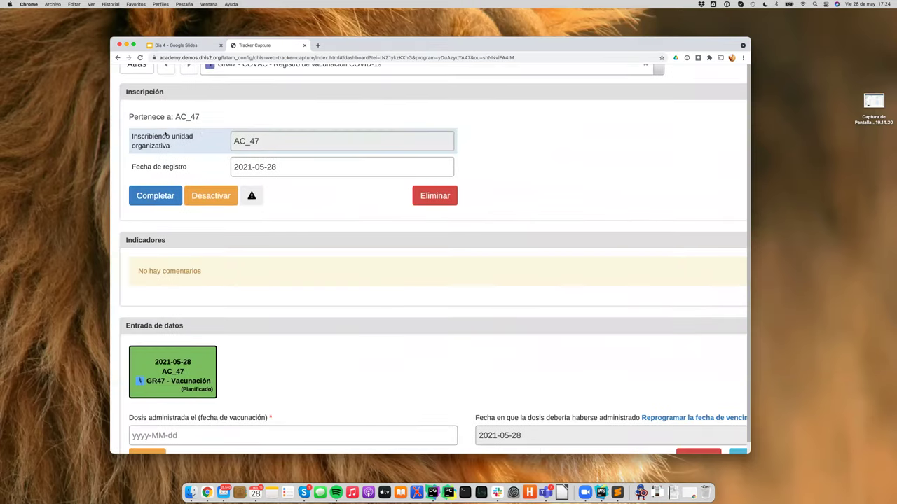
key(super+plus)
key(super+plus)
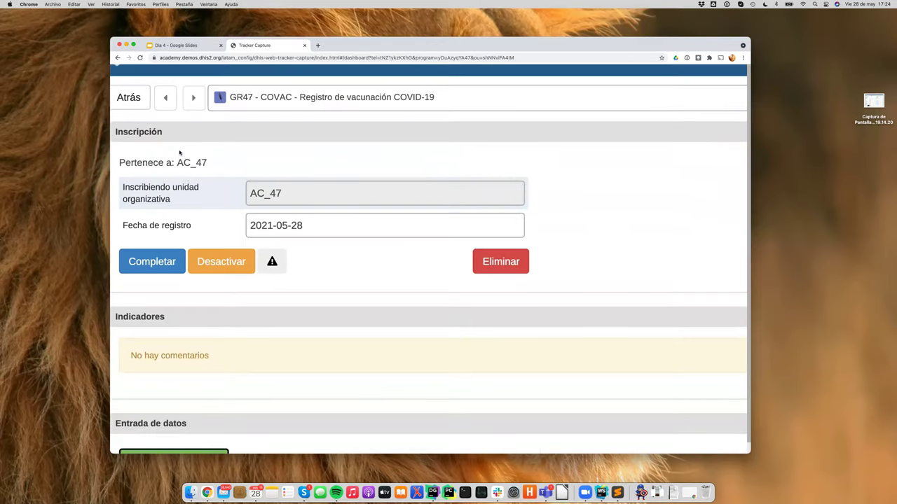
drag(120, 163, 206, 161)
click(180, 163)
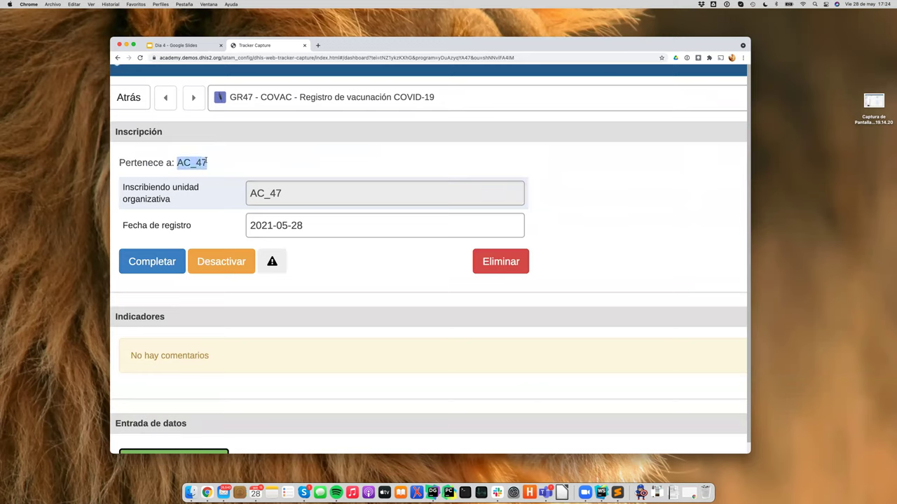
key(super+minus)
key(super+minus)
key(super+minus)
key(super+minus)
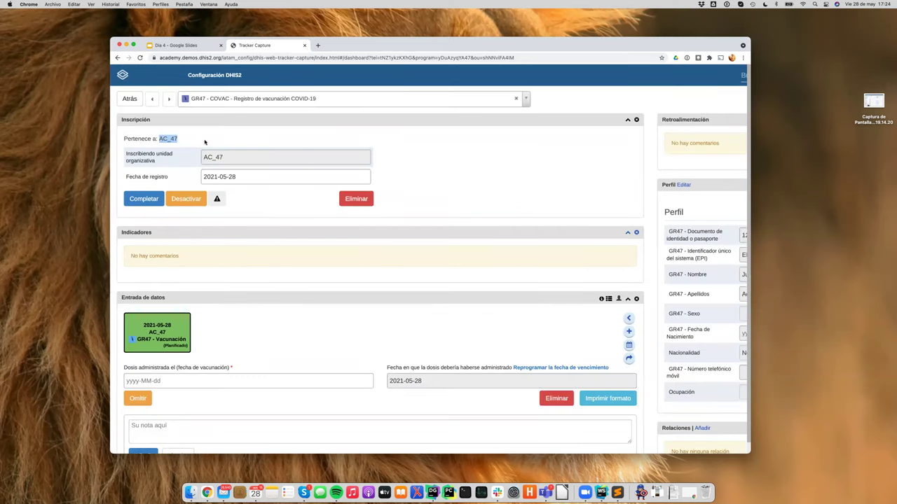
key(super+minus)
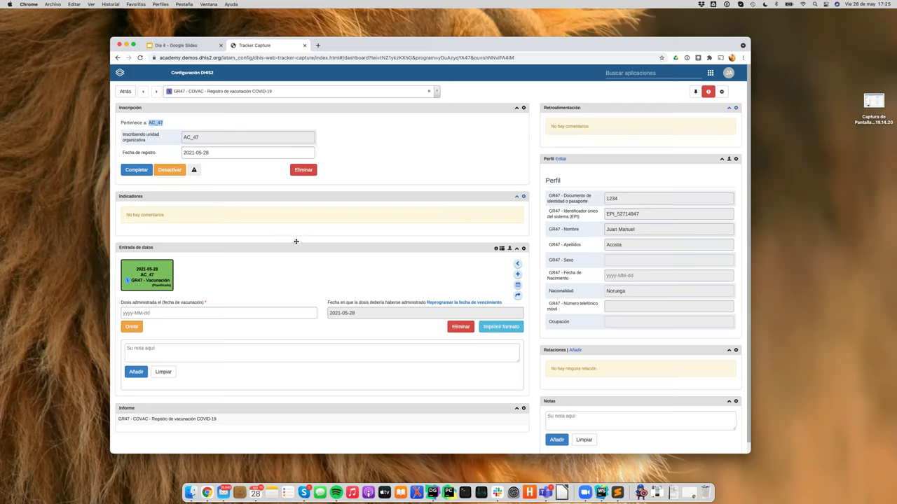
Switch to the Mantenimiento app and open the list of tracked entity types among the program objects
click(645, 73)
scroll(639, 183, down, 2)
scroll(640, 183, down, 3)
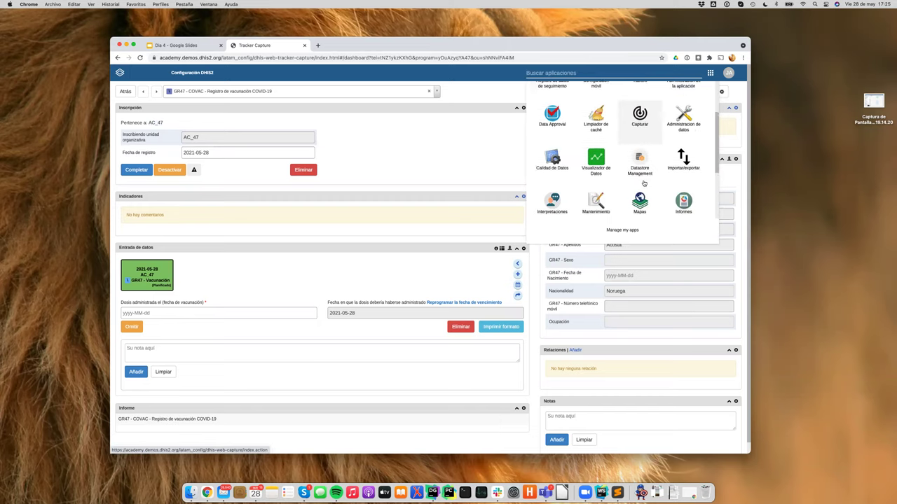
click(580, 201)
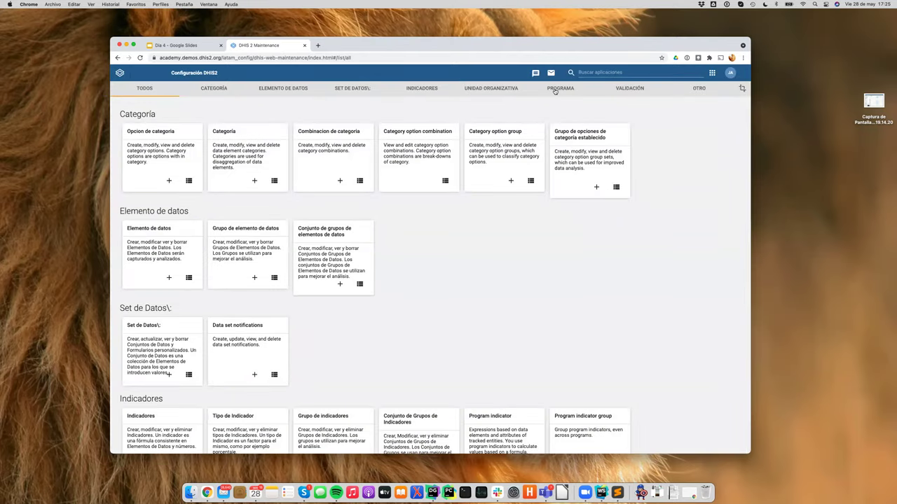
click(554, 89)
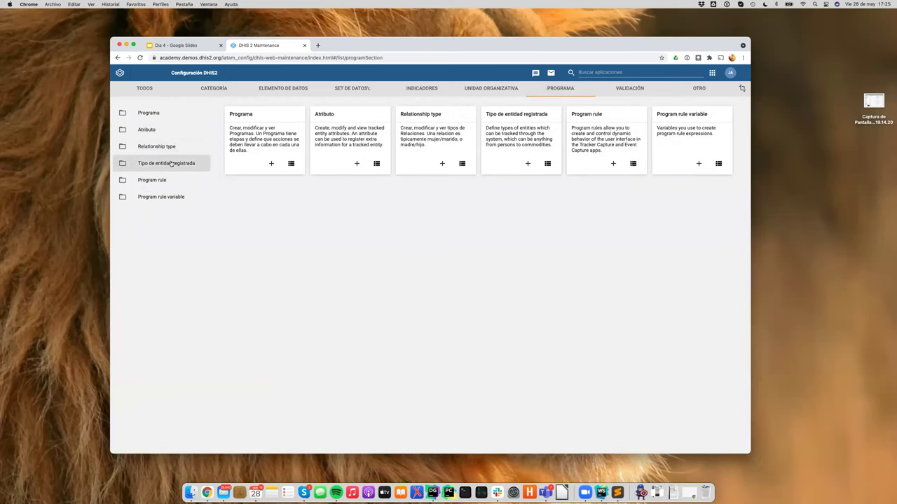
click(171, 163)
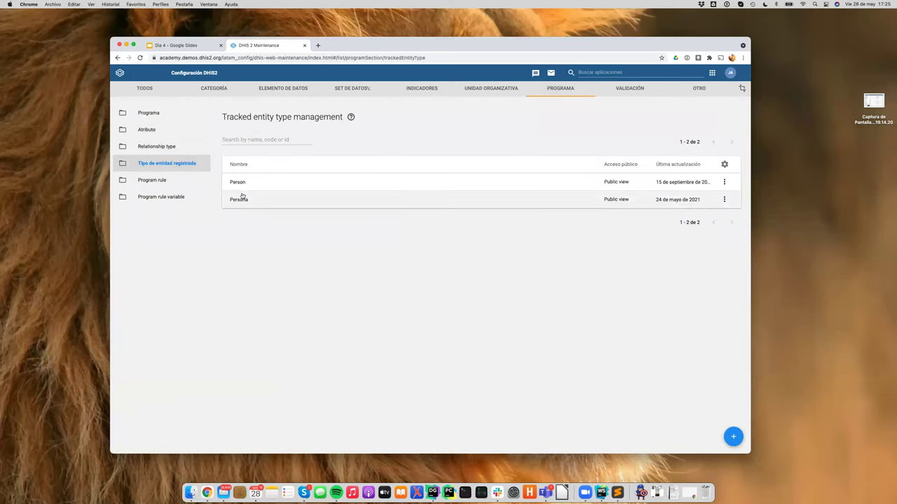
Look into the Person tracked entity type, return to the list, and open Persona at its assigned attributes
click(248, 185)
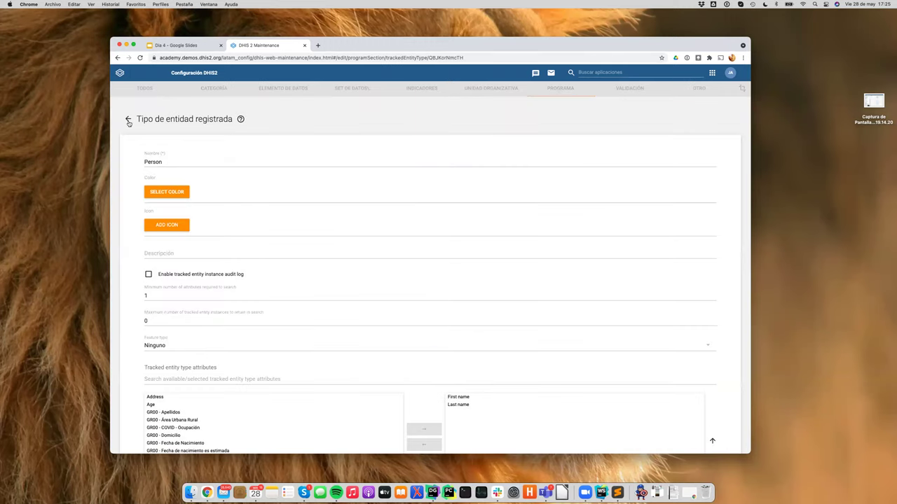
click(125, 119)
click(246, 205)
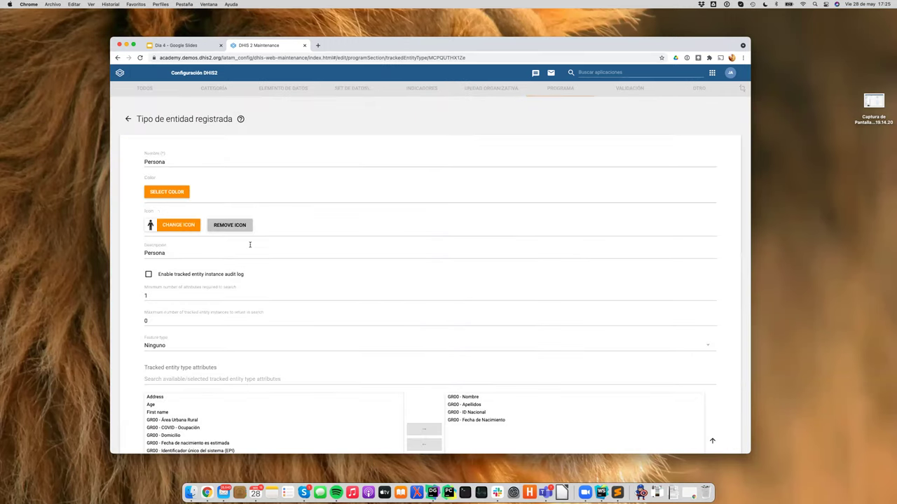
scroll(410, 360, down, 5)
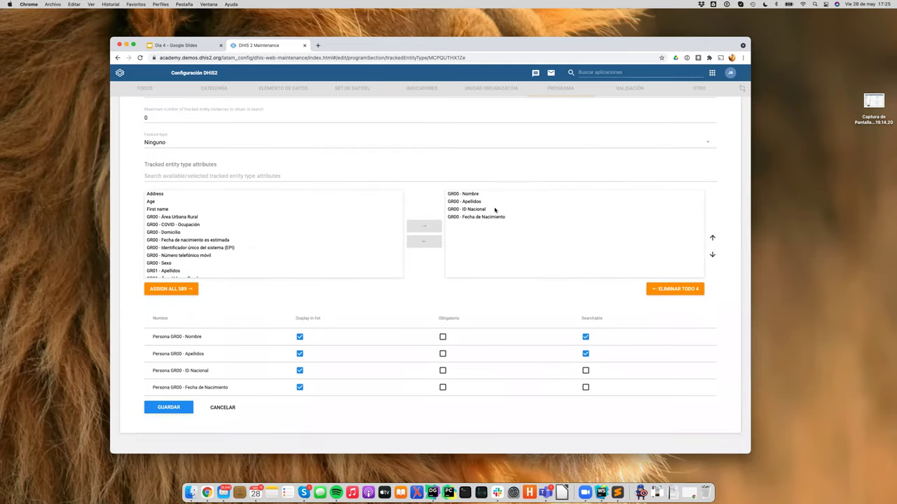
Review Persona's assigned attributes GR00 - Nombre, Apellidos, ID Nacional and Fecha de Nacimiento, and leave the form without saving
click(473, 203)
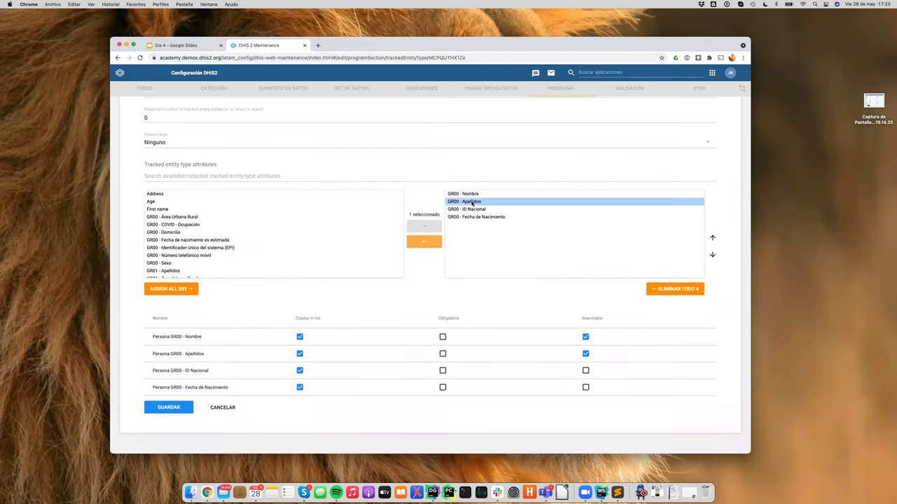
click(472, 195)
click(473, 202)
click(472, 210)
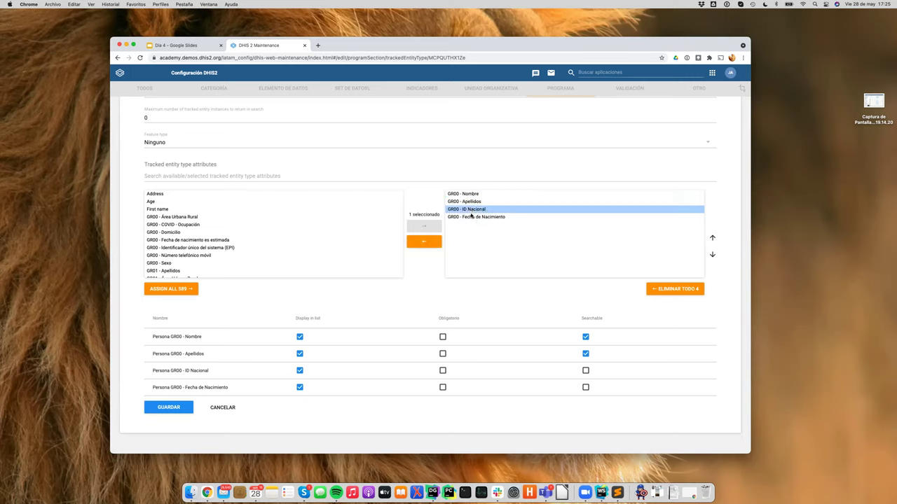
click(472, 218)
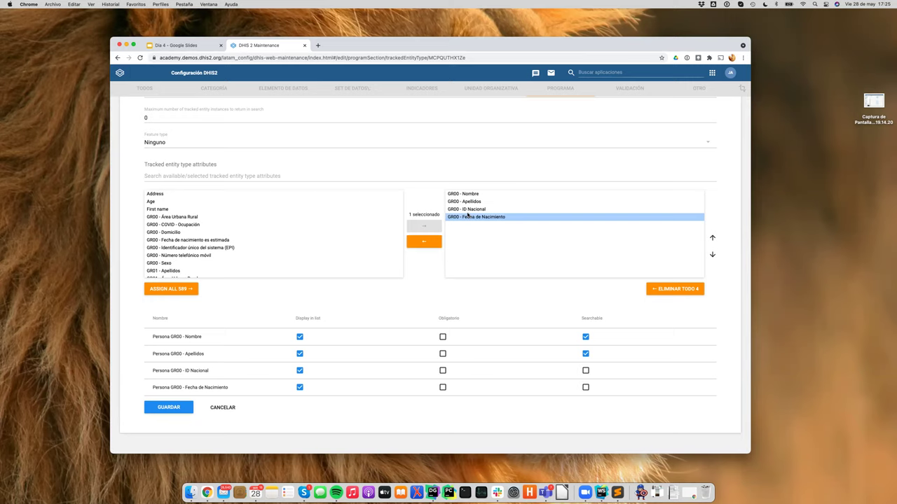
click(468, 210)
click(469, 202)
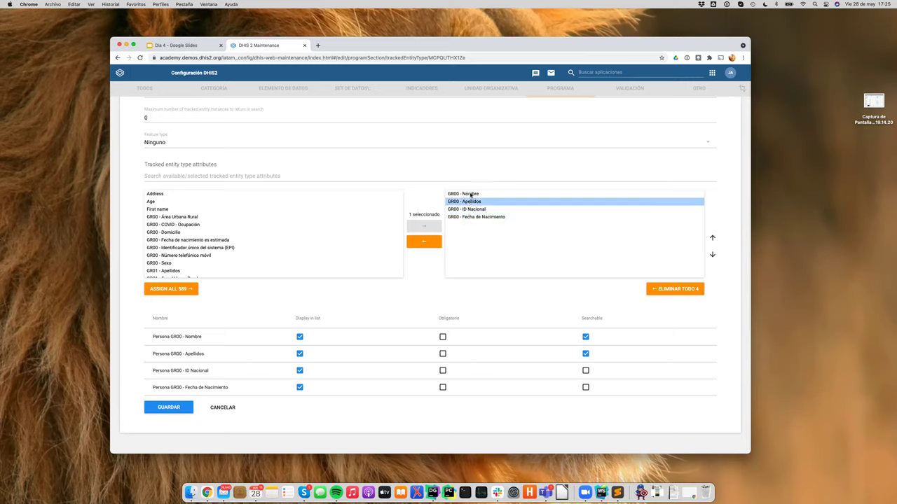
click(470, 194)
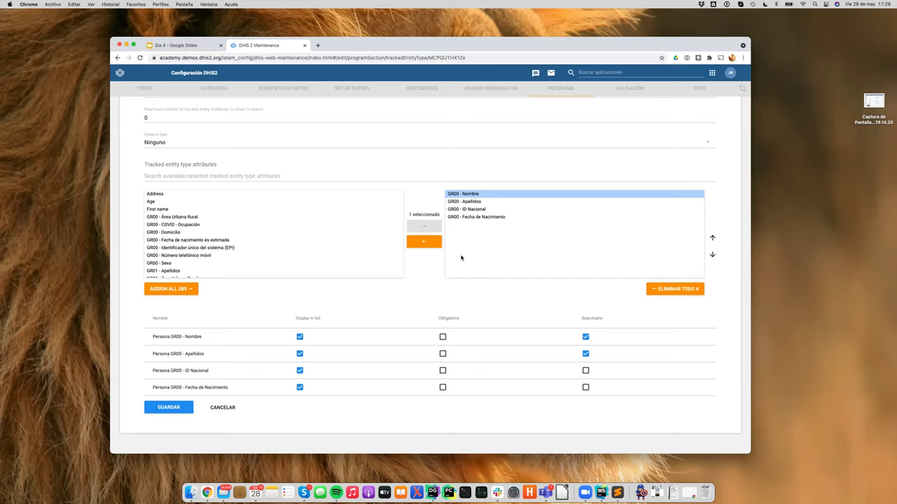
click(222, 408)
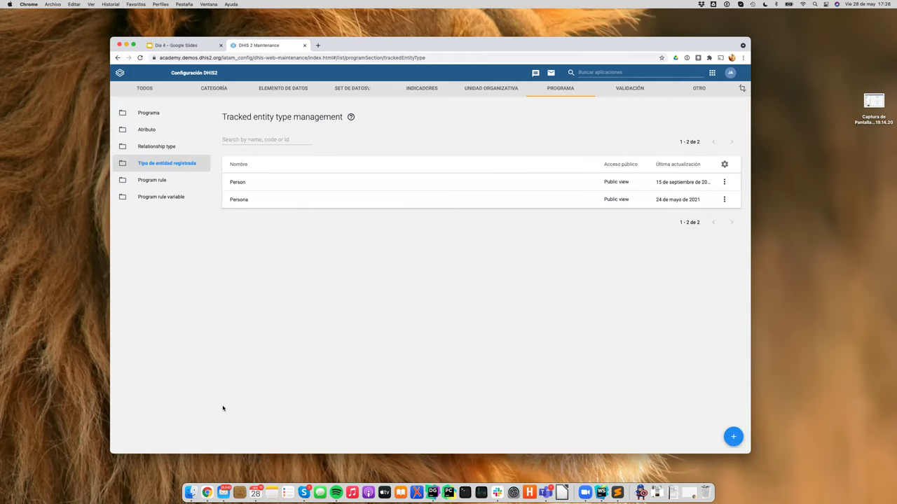
click(561, 93)
key(super+shift+5)
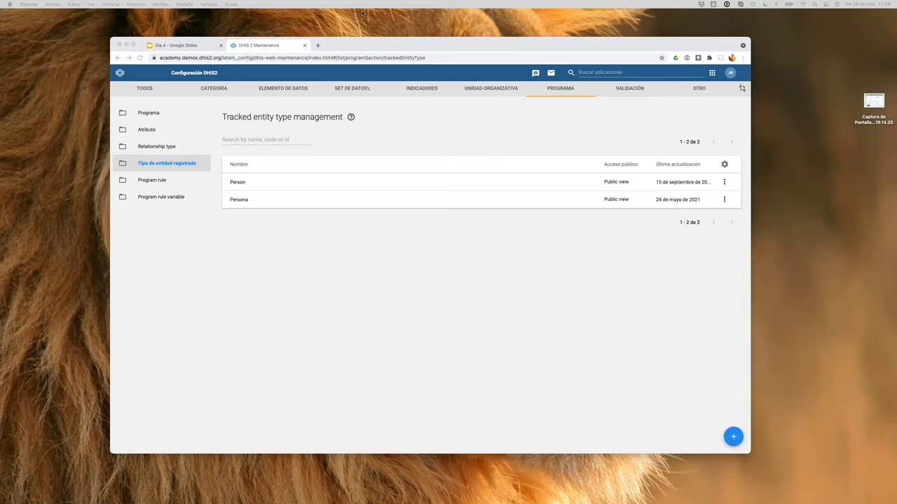
click(608, 276)
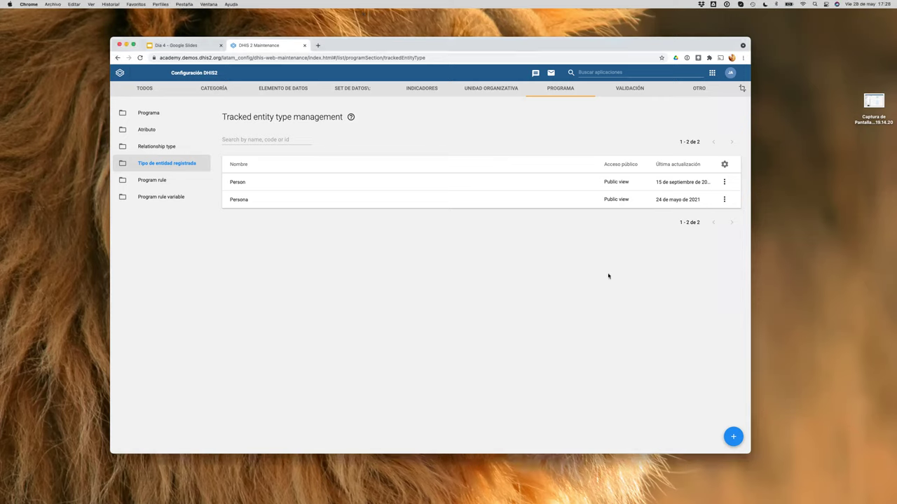